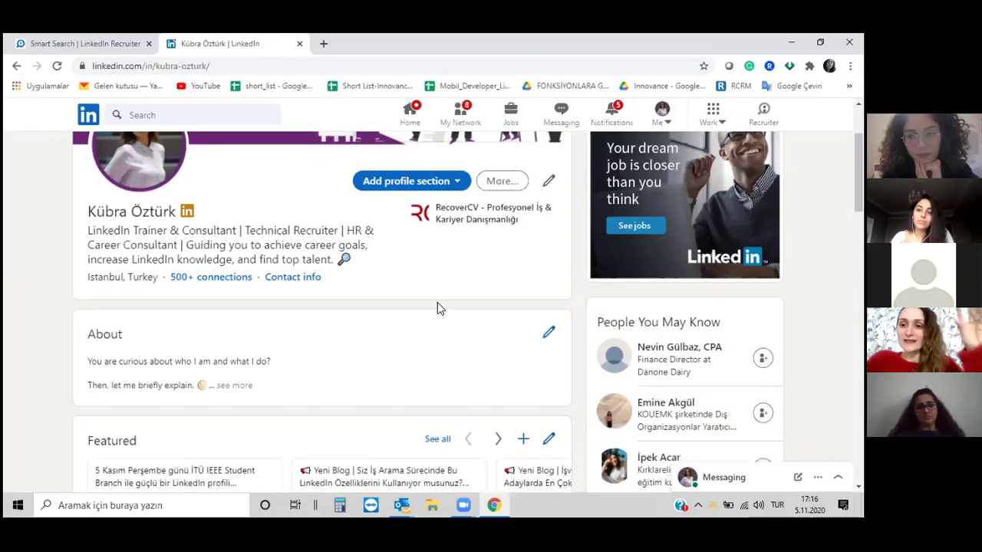
Go to the Recruiter Lite home page and open the advanced candidate search.
click(84, 38)
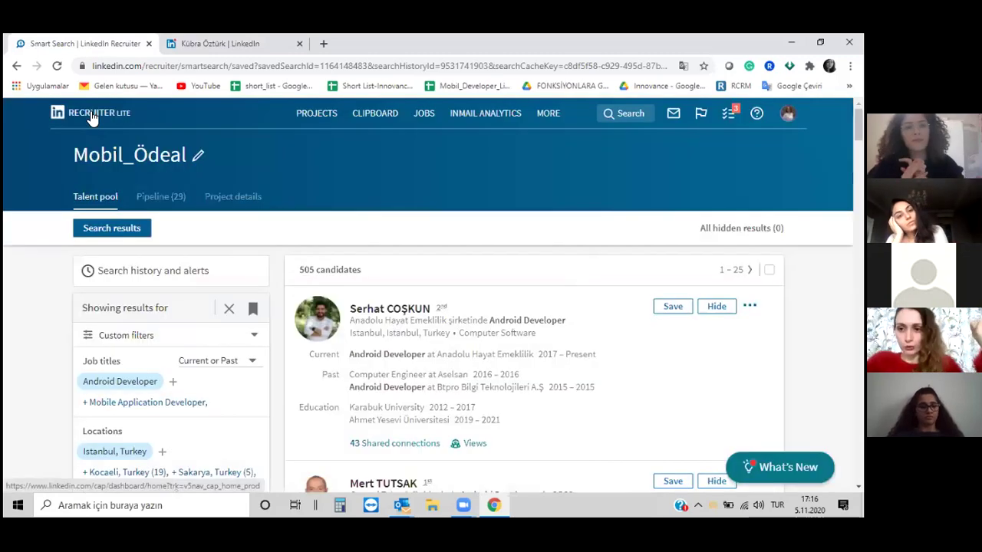
click(91, 115)
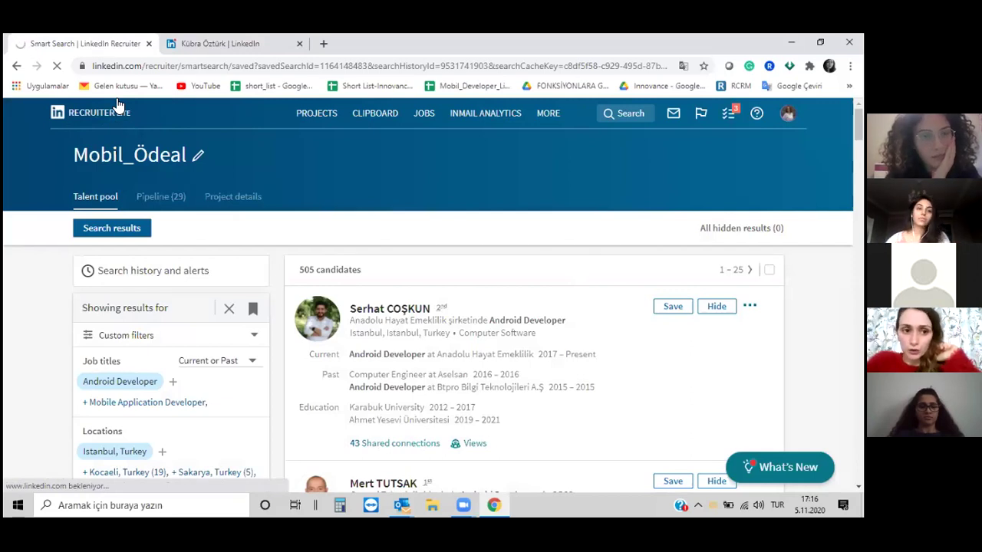
click(119, 108)
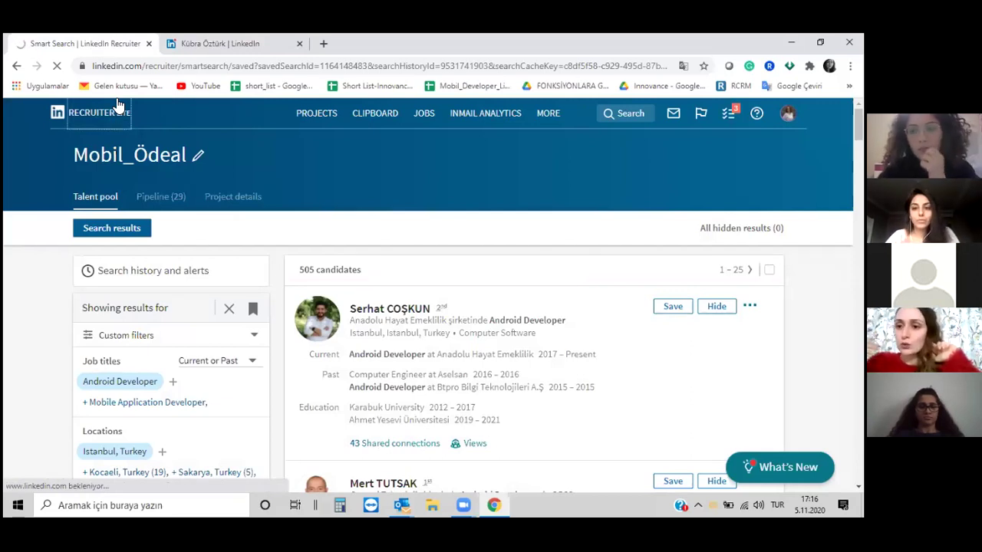
click(75, 121)
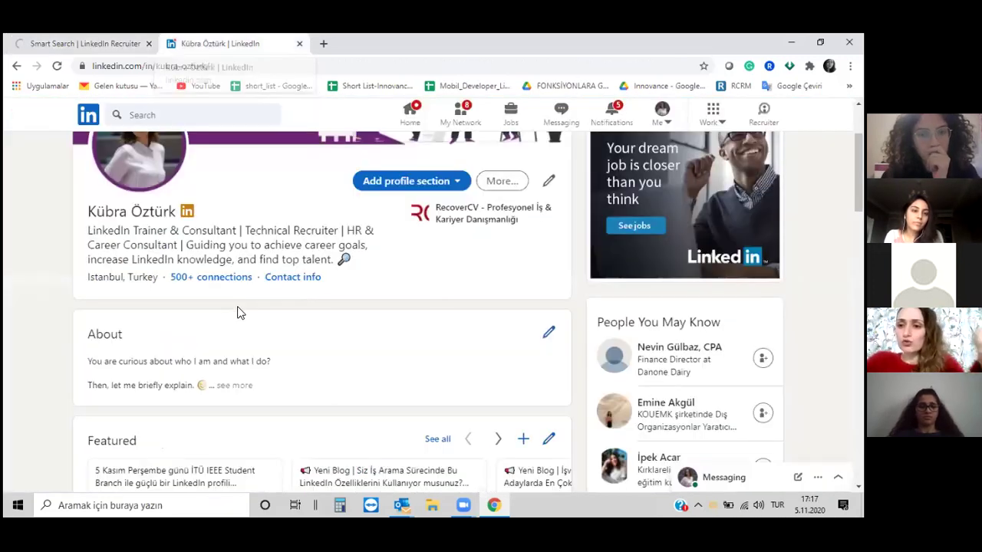
click(88, 42)
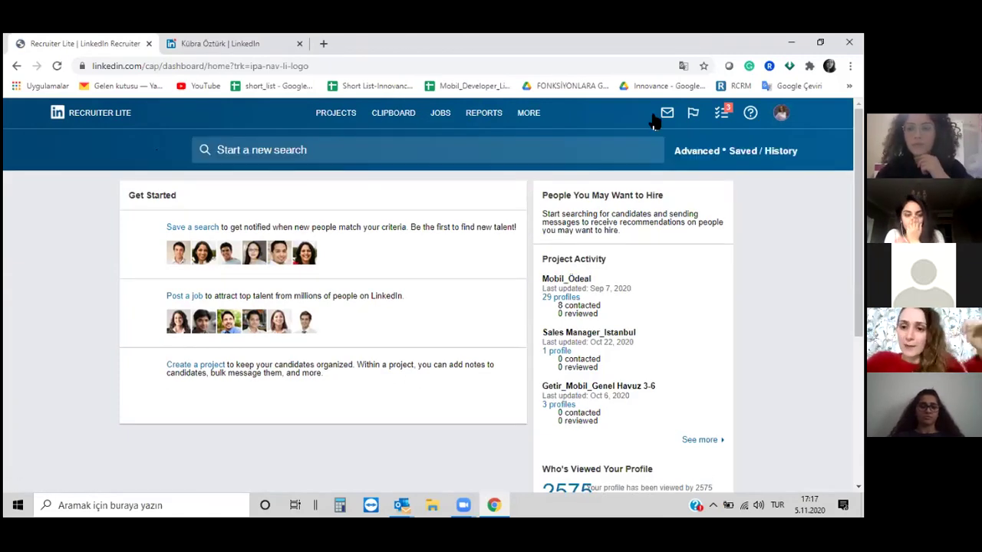
click(684, 157)
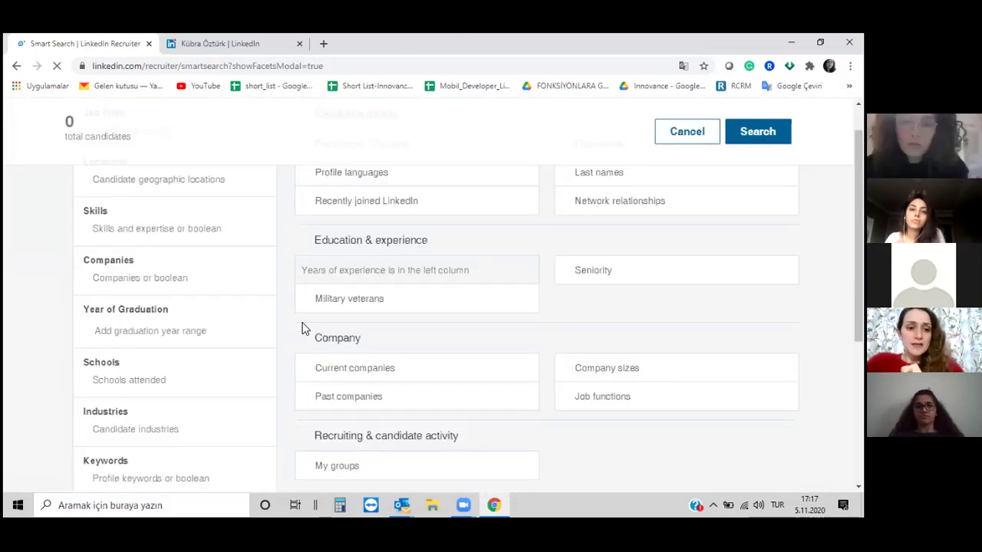
Add Istanbul, Turkey as the candidate location in the search filters.
click(198, 263)
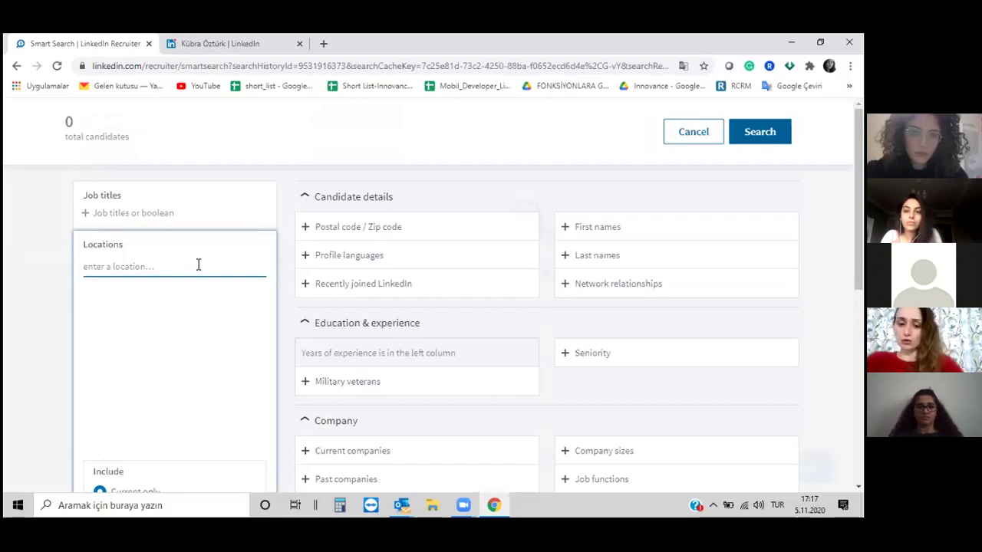
text(ist)
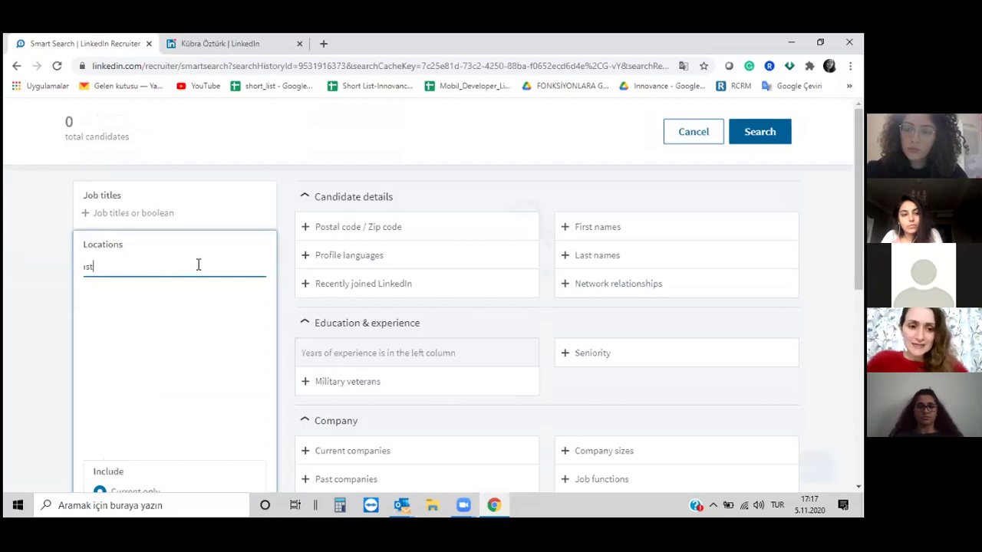
click(144, 295)
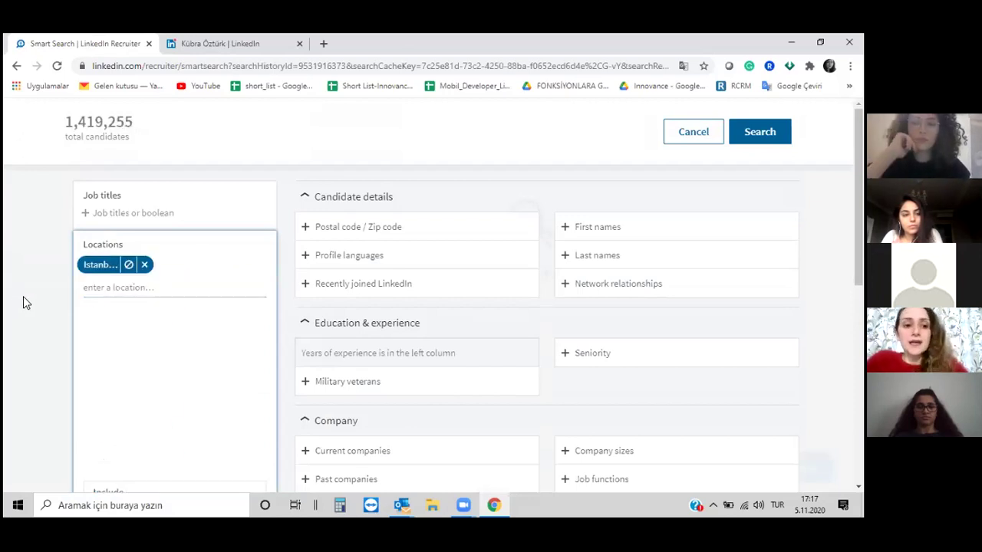
click(23, 291)
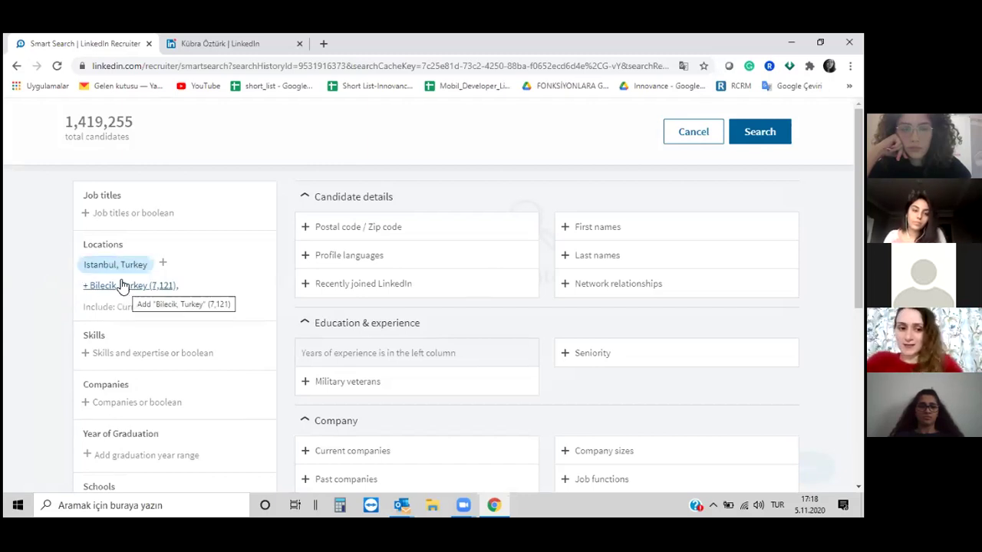
Add Istanbul Technical University as the school attended in the search filters.
scroll(230, 291, down, 2)
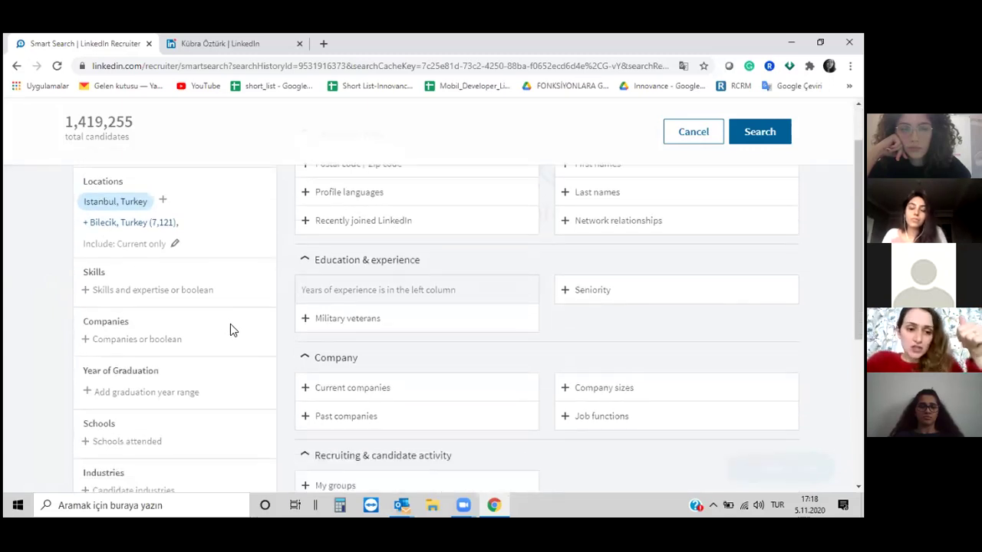
scroll(220, 329, down, 4)
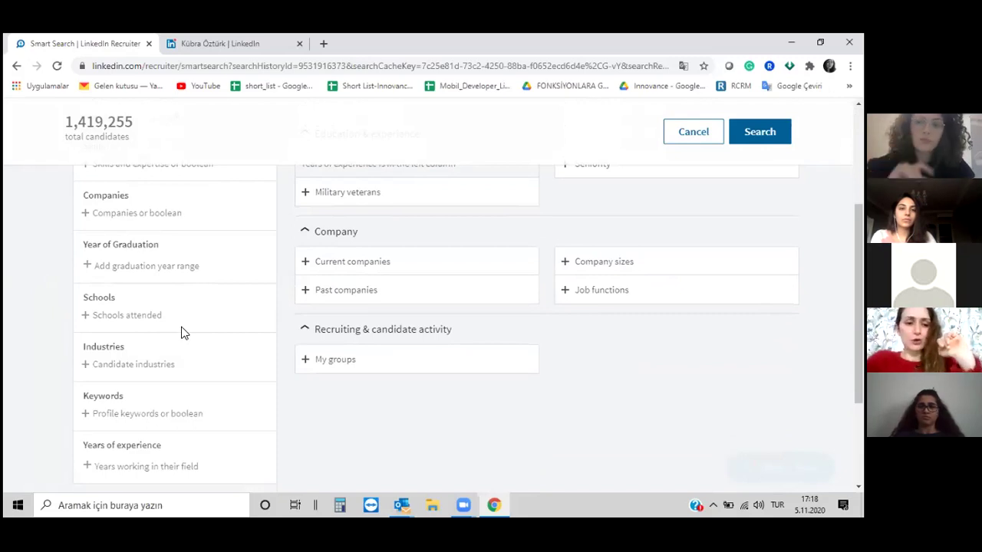
click(158, 315)
text(Istanbul)
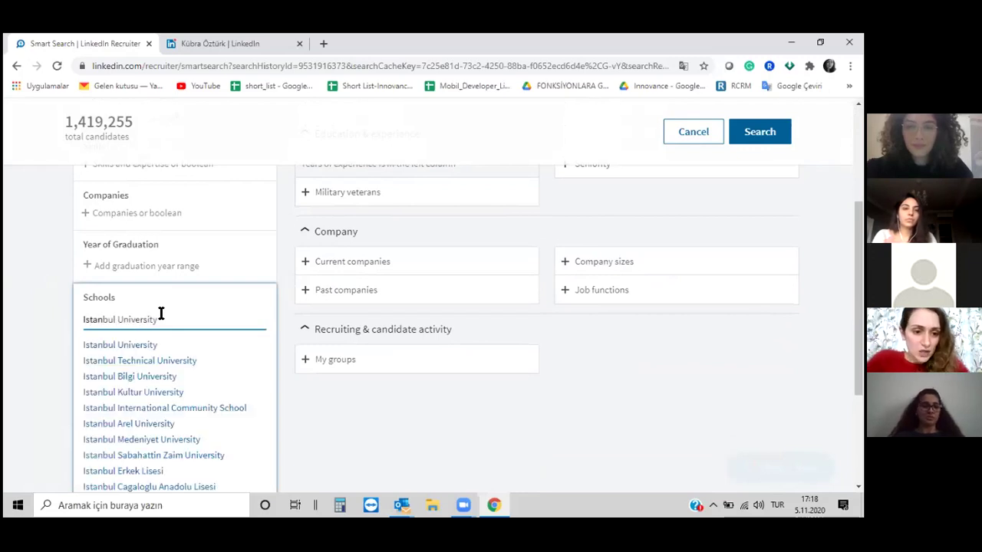
click(170, 361)
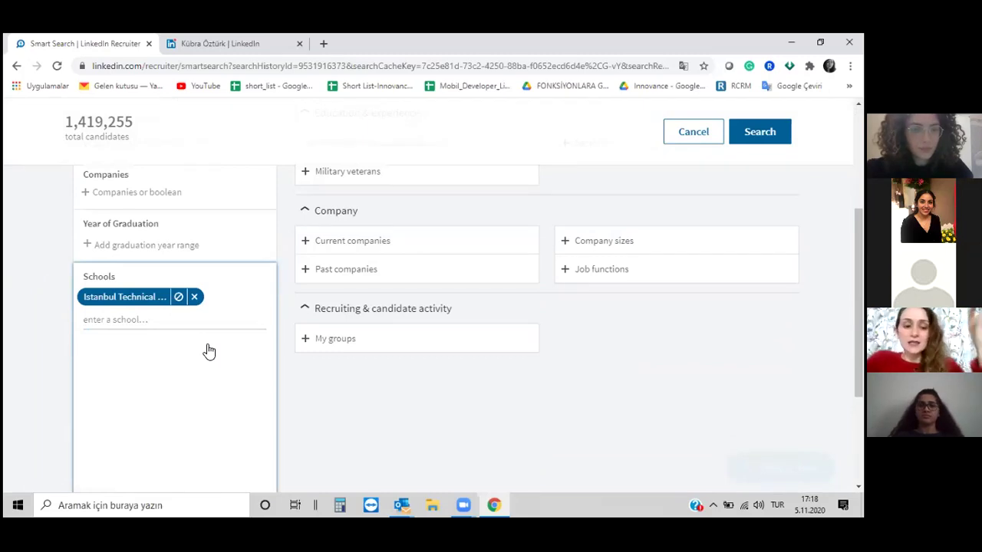
click(418, 308)
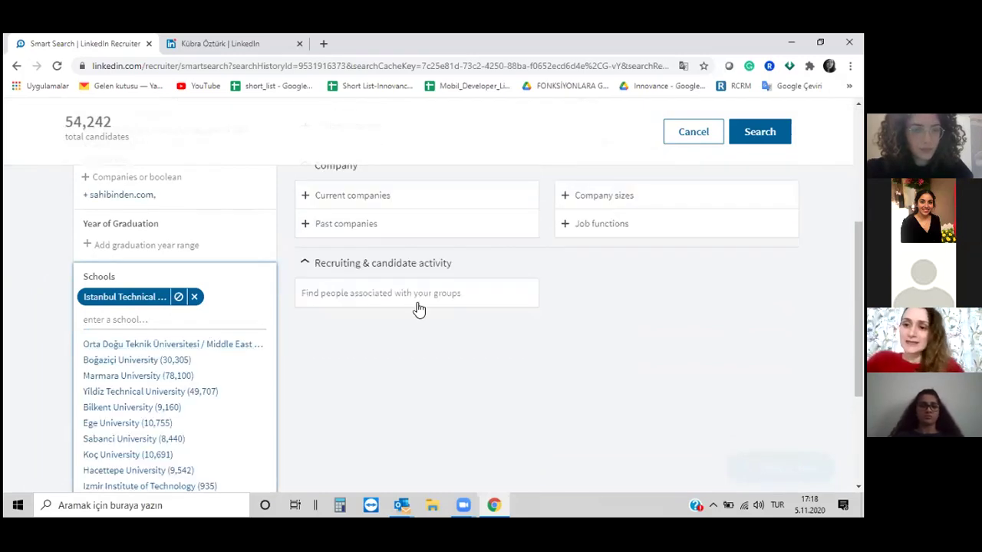
click(433, 329)
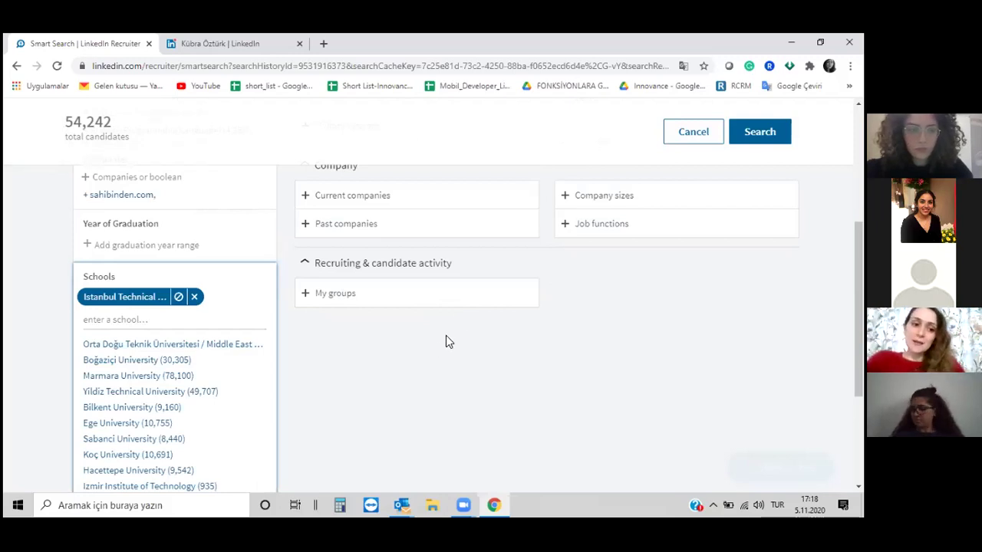
click(403, 338)
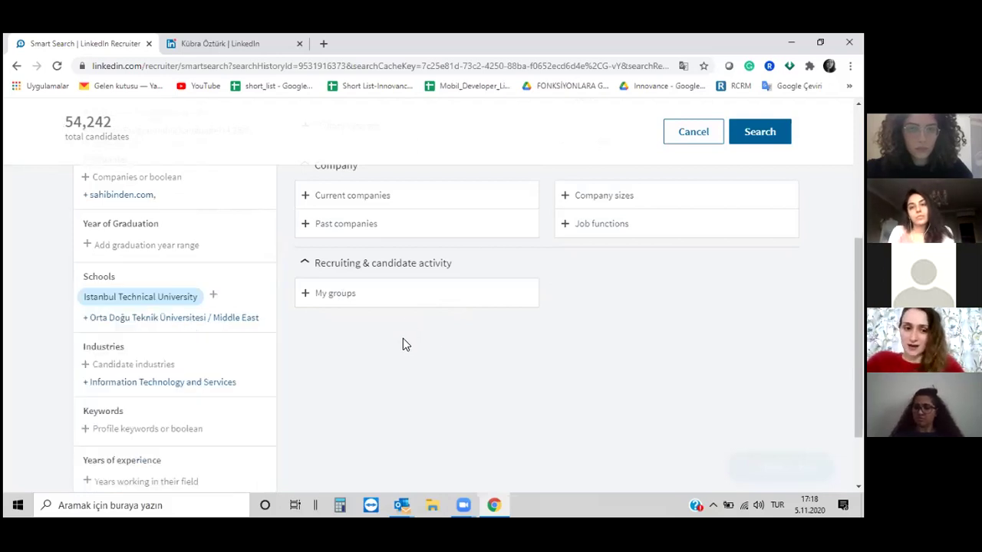
click(330, 293)
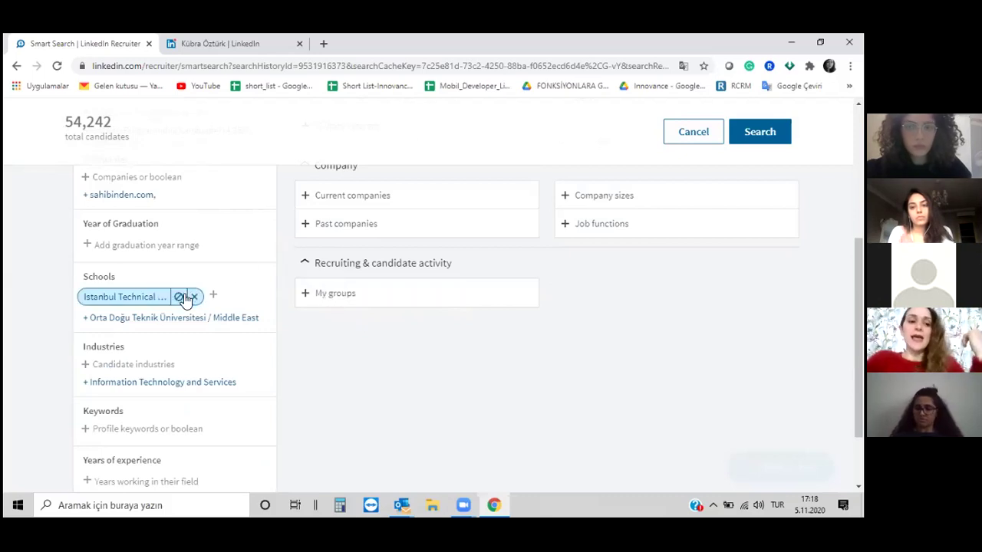
click(309, 315)
Add the boolean keyword filter "Android AND Kotlin" to the candidate search.
scroll(186, 350, down, 1)
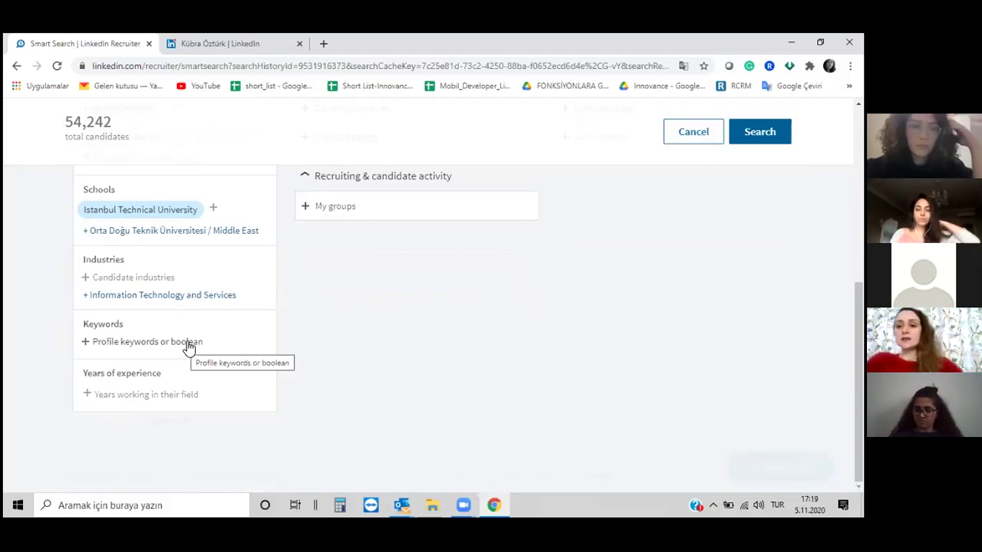
click(189, 344)
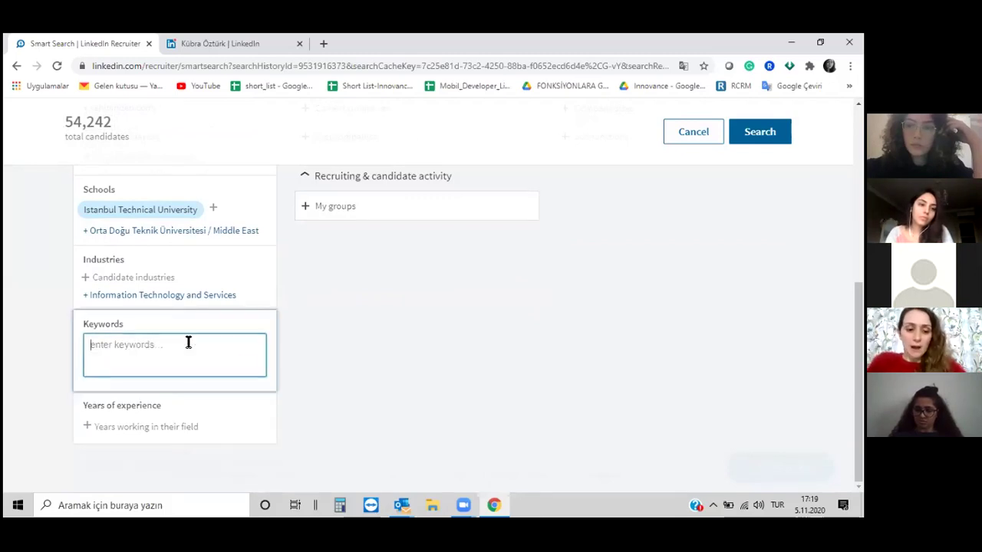
text(Andr)
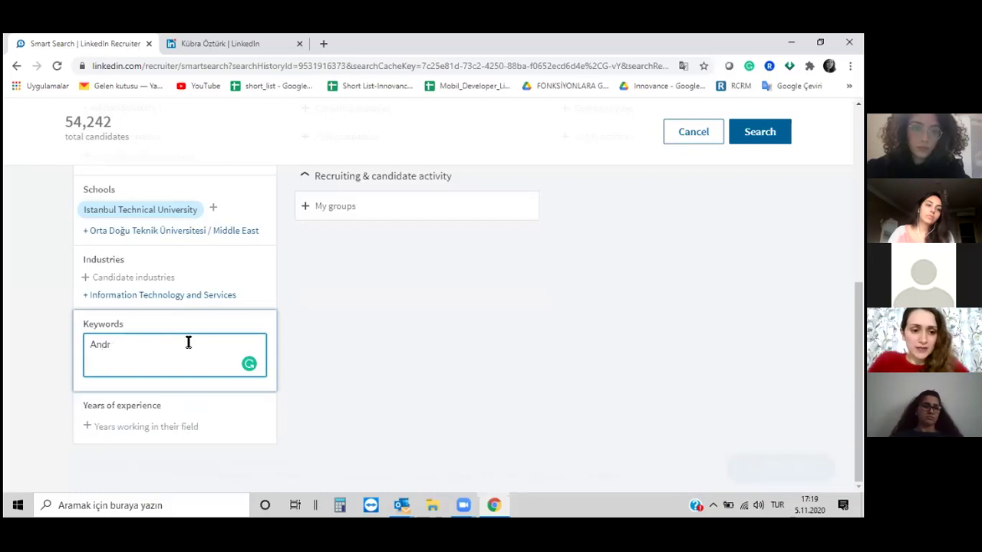
text(oid )
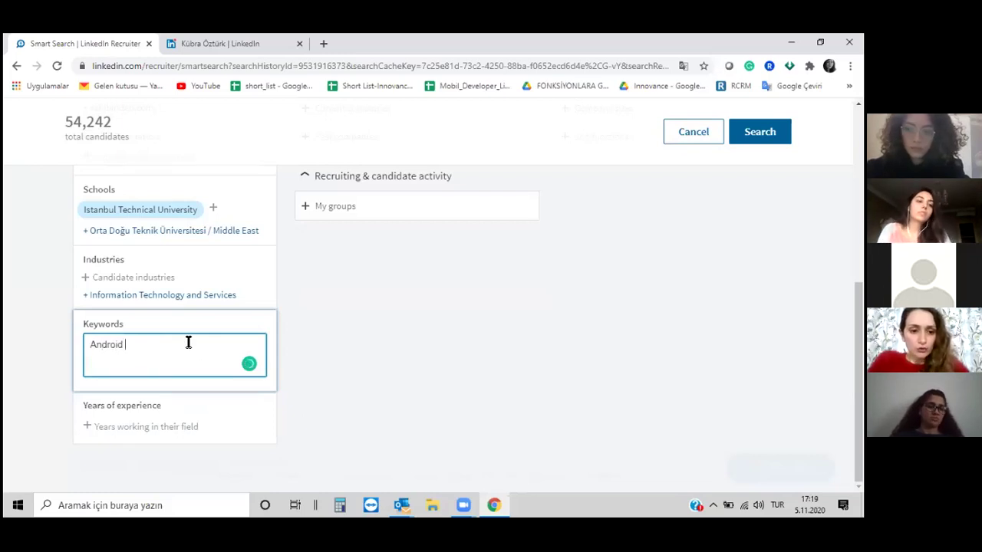
text(AND )
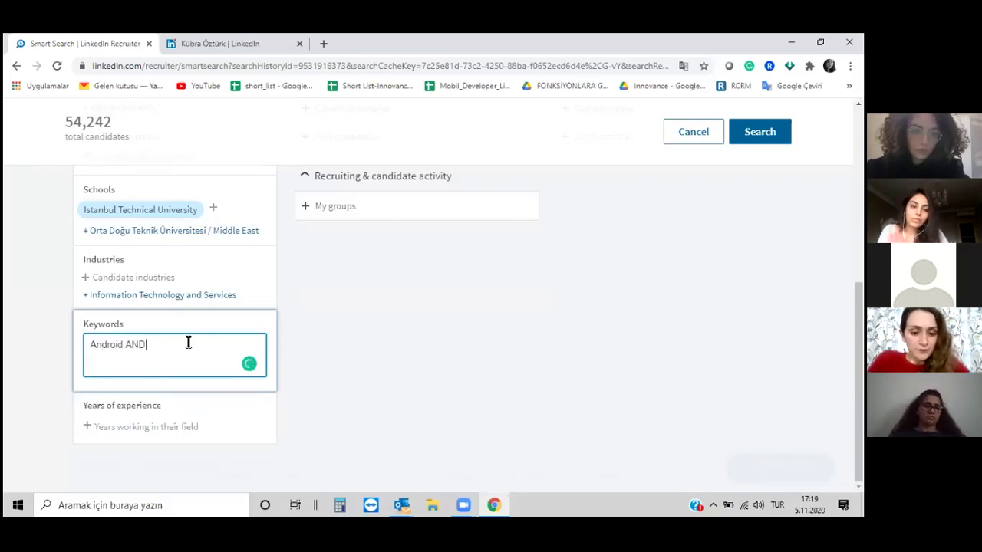
text(jAV)
key(BackSpace)
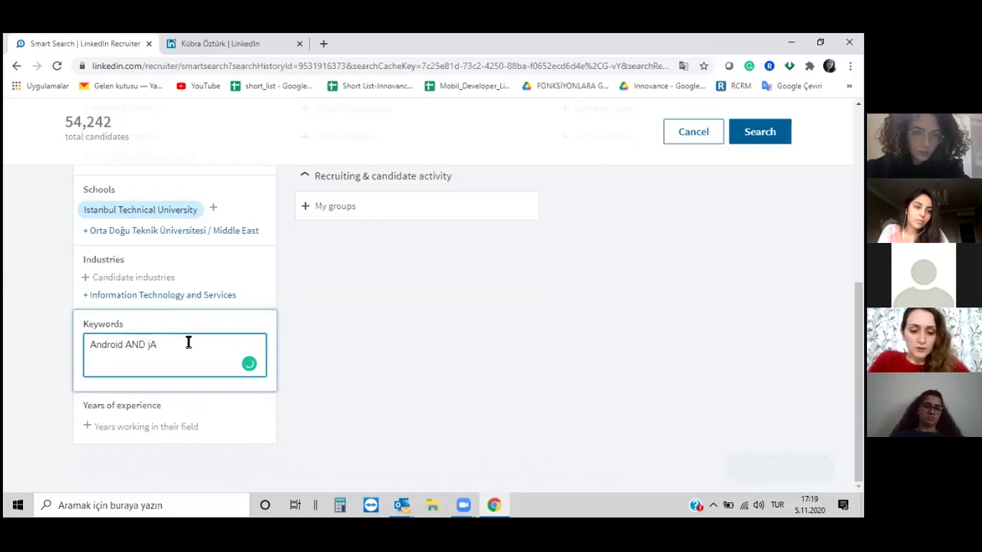
key(BackSpace)
key(BackSpace)
text(Kotlin)
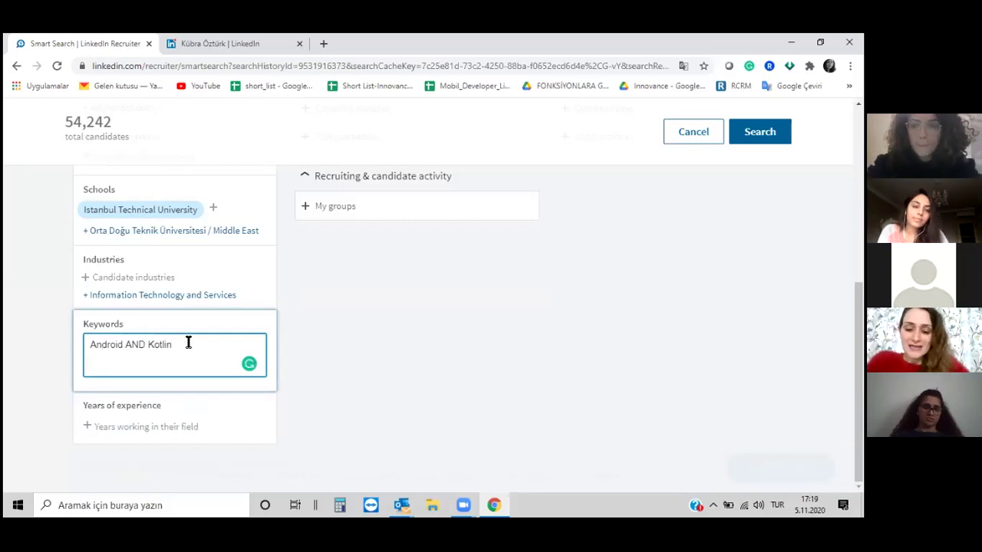
key(Return)
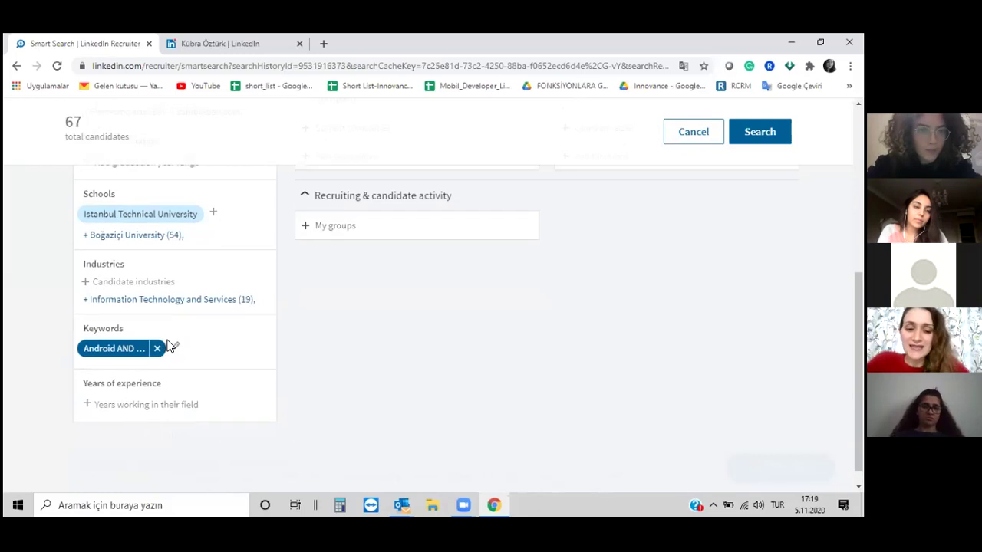
Review the location, school and keyword filters and run the candidate search.
scroll(230, 351, up, 1)
scroll(258, 349, up, 1)
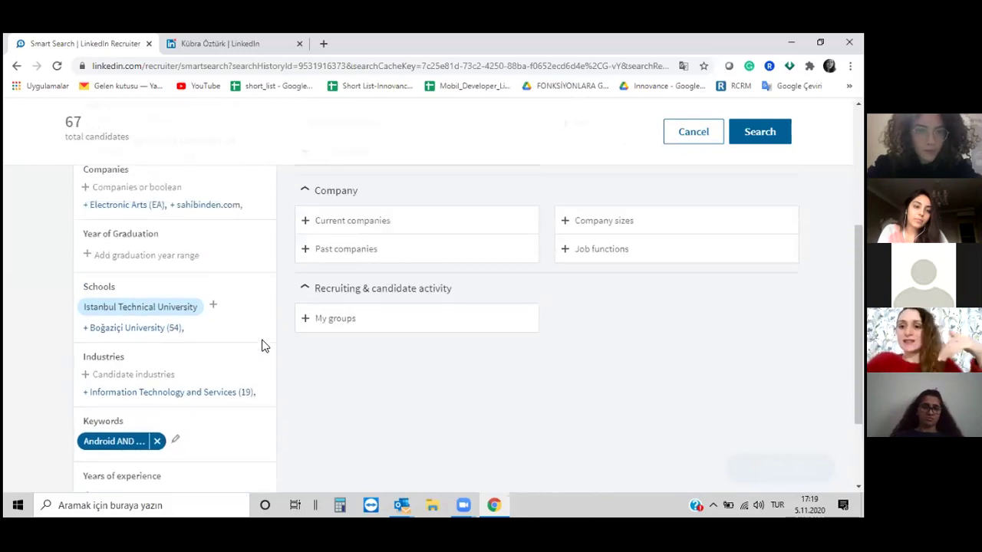
scroll(368, 304, up, 1)
scroll(376, 298, up, 1)
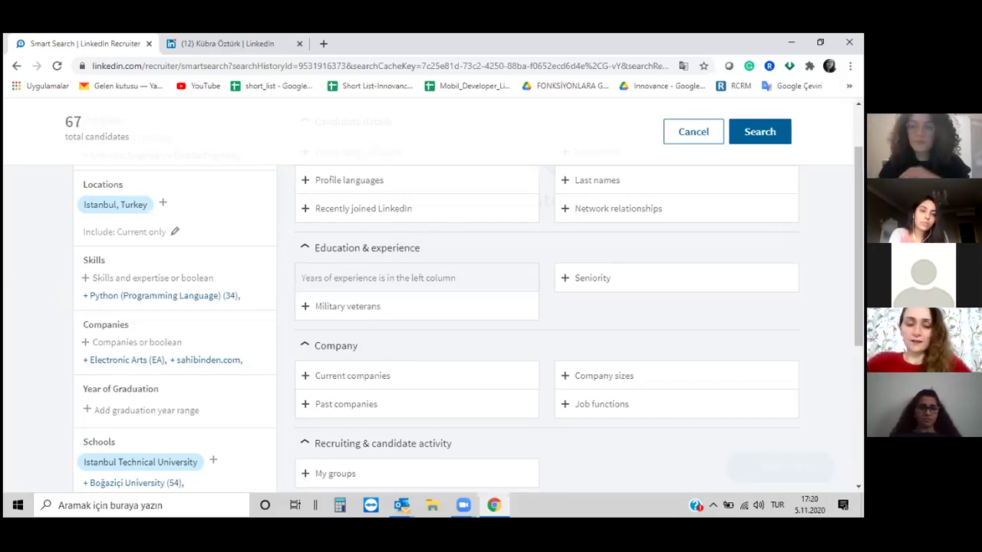
scroll(230, 361, down, 3)
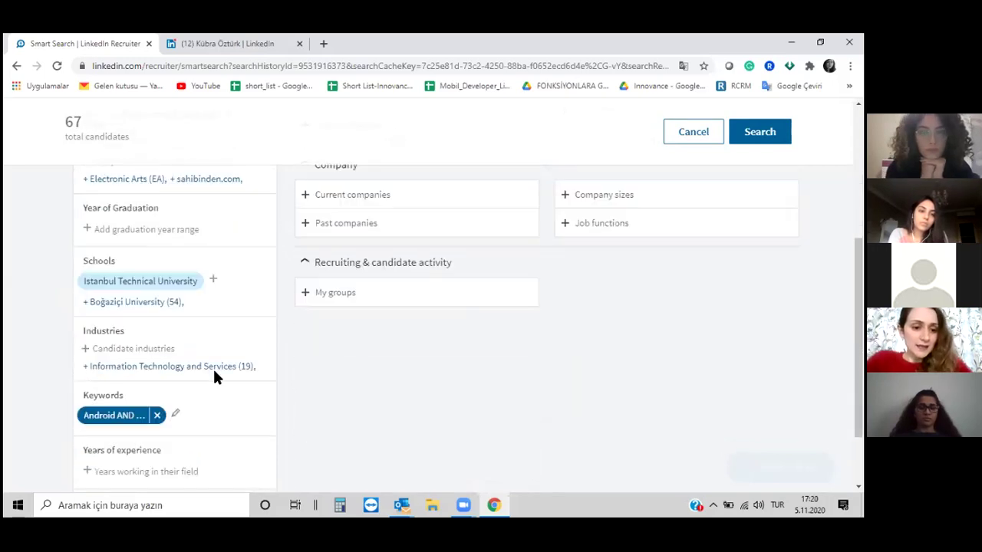
scroll(192, 218, down, 1)
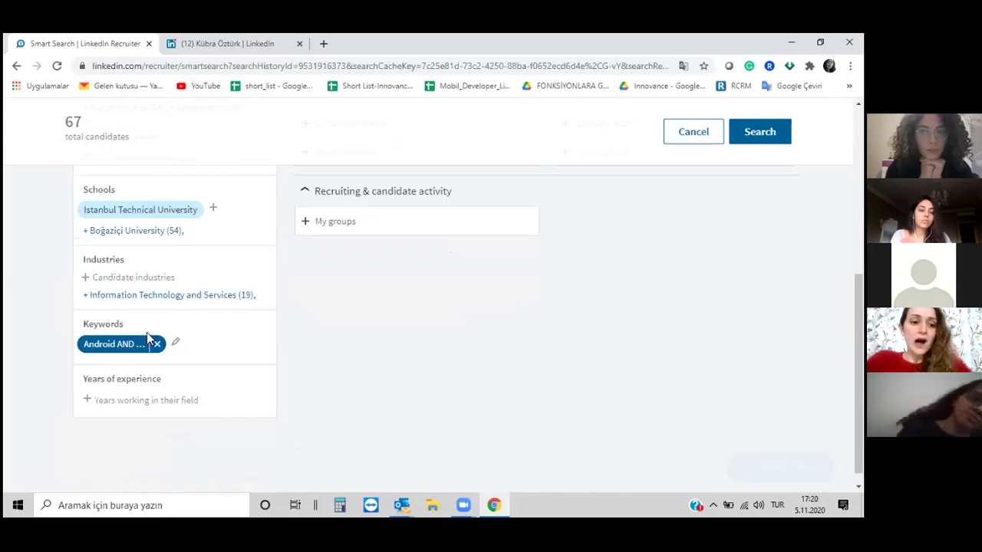
scroll(171, 357, up, 3)
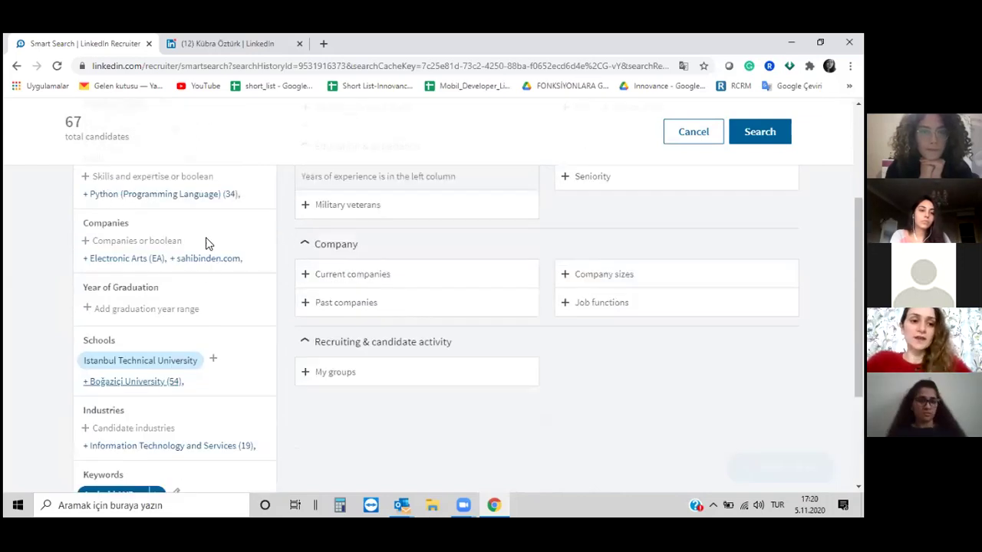
scroll(149, 219, up, 2)
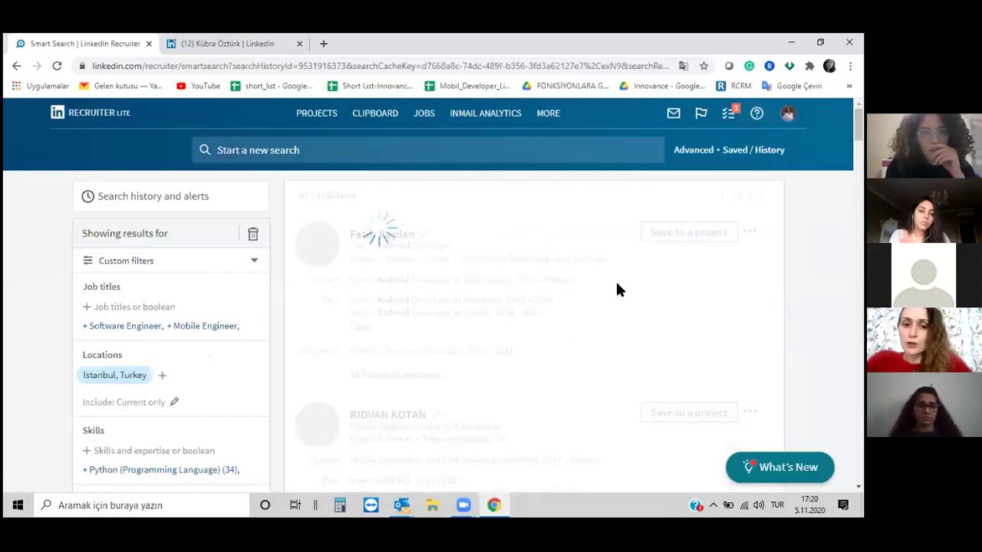
Look through the listed candidates' positions, past employers and education in the search results.
scroll(617, 284, down, 1)
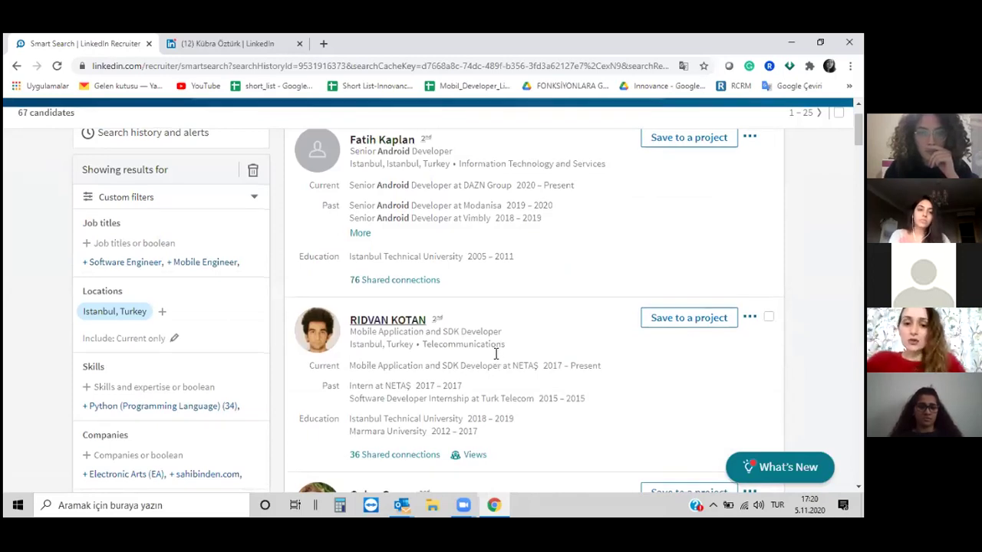
scroll(496, 354, down, 10)
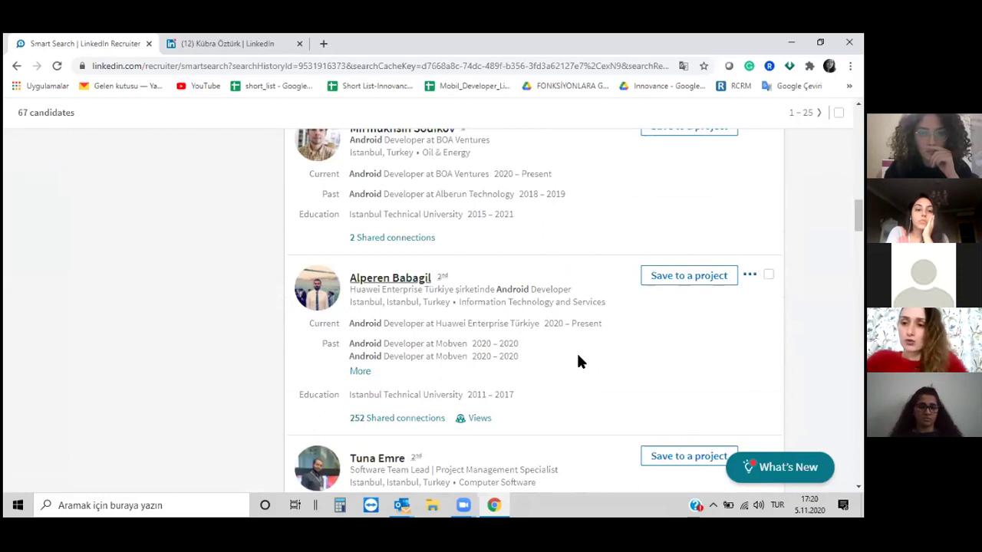
scroll(576, 351, down, 10)
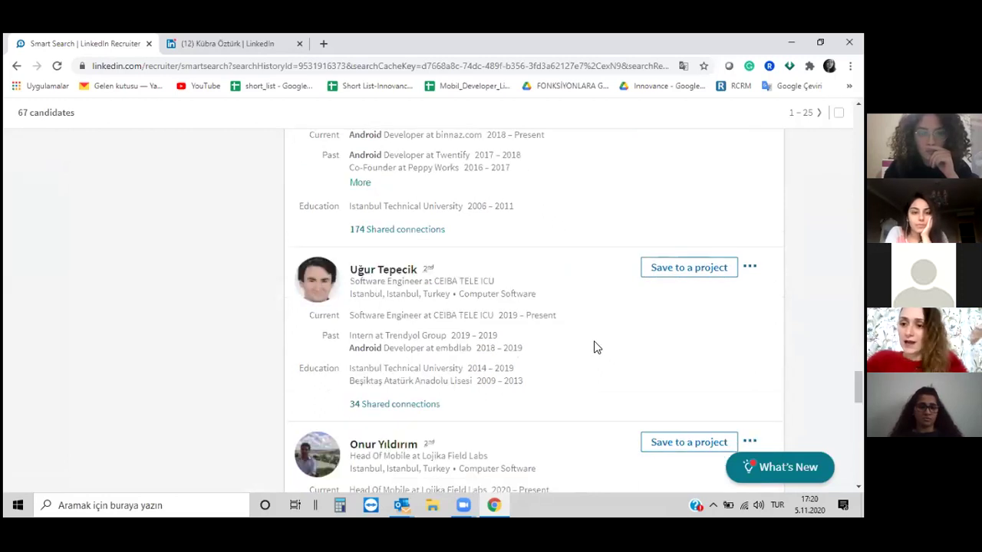
Look through the remaining candidates at the end of the first results page.
scroll(592, 349, down, 5)
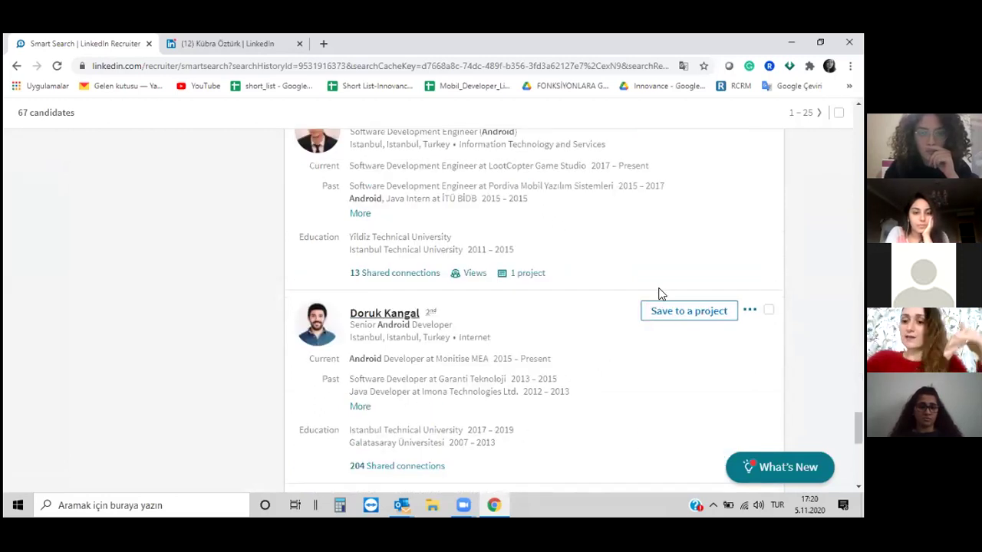
scroll(661, 288, down, 5)
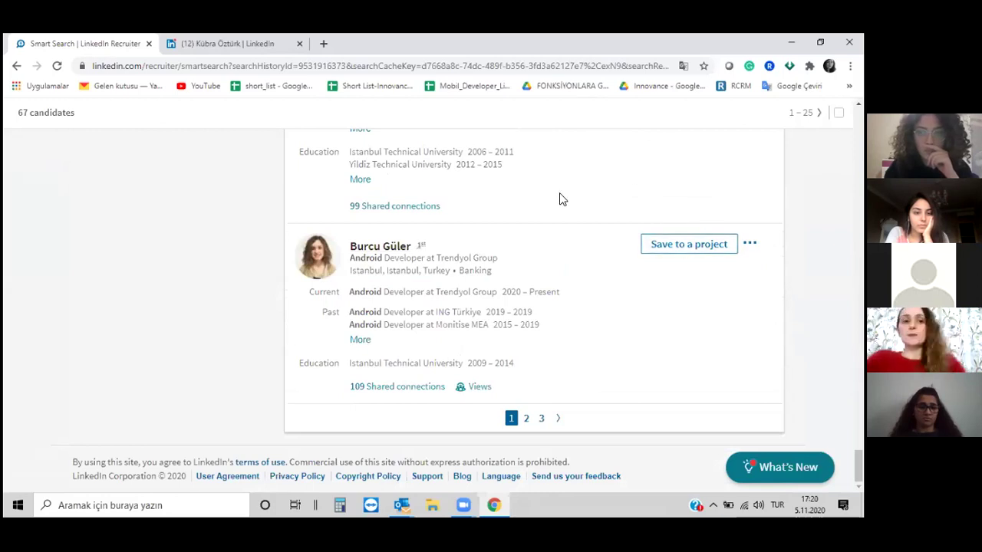
scroll(560, 199, up, 1)
scroll(557, 201, up, 5)
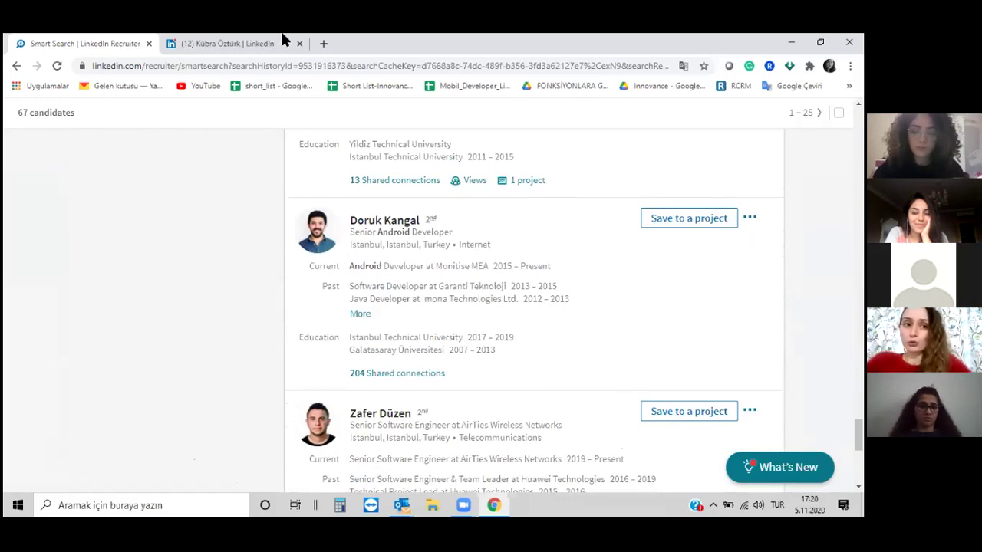
Close the candidate search page and return to the intro area of the LinkedIn profile.
click(148, 43)
scroll(464, 376, up, 3)
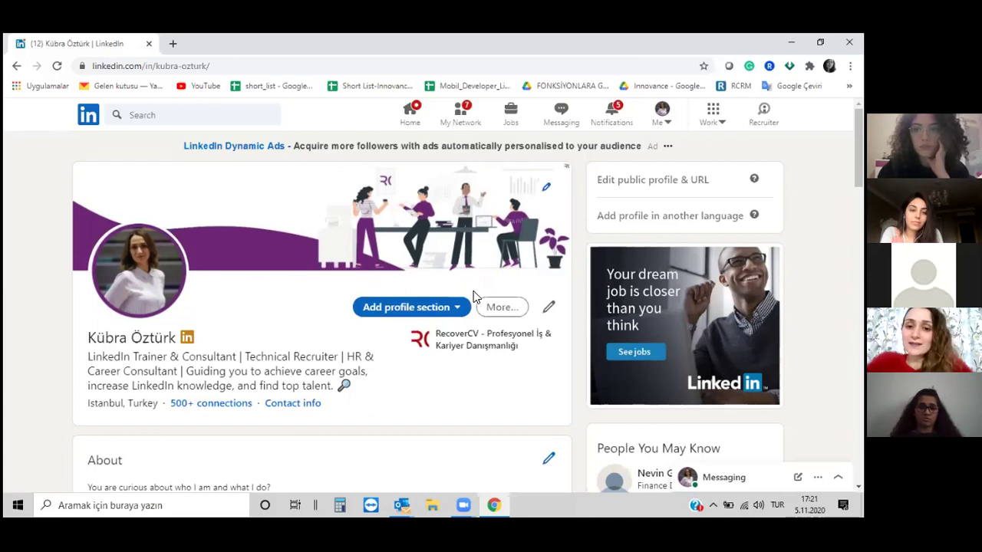
scroll(486, 259, down, 1)
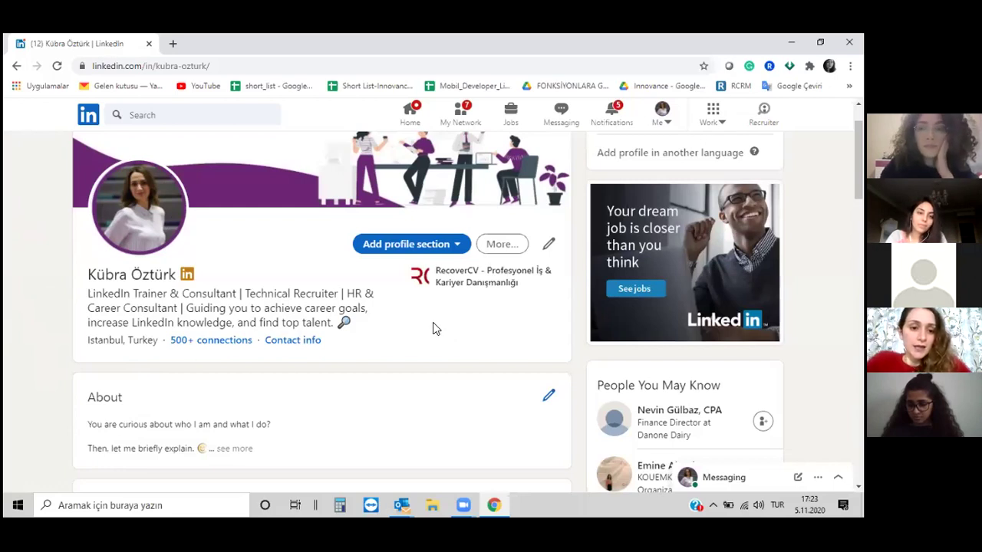
scroll(434, 320, down, 1)
scroll(537, 269, up, 1)
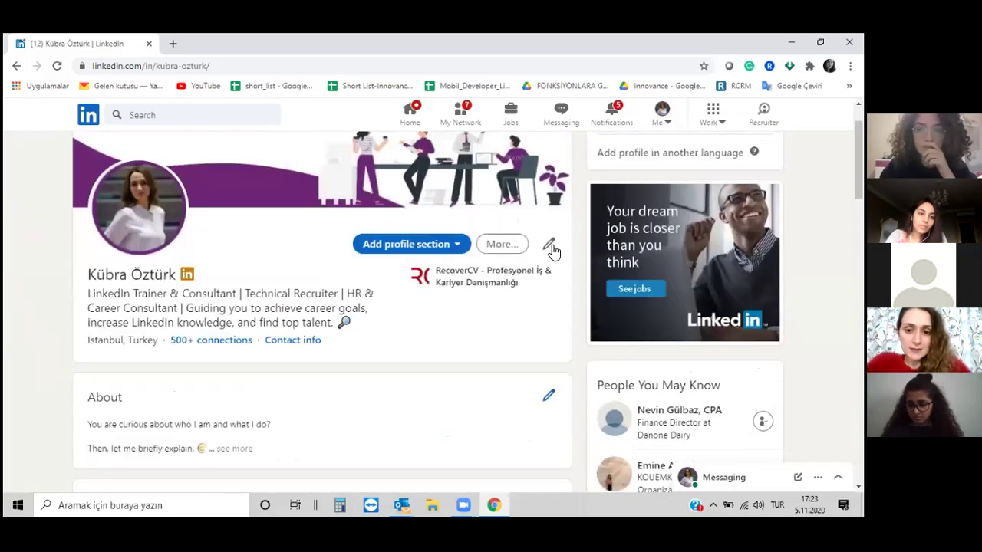
Open the profile intro for editing and review the headline, position, education, location and industry fields, keeping Human Resources as the industry.
click(550, 246)
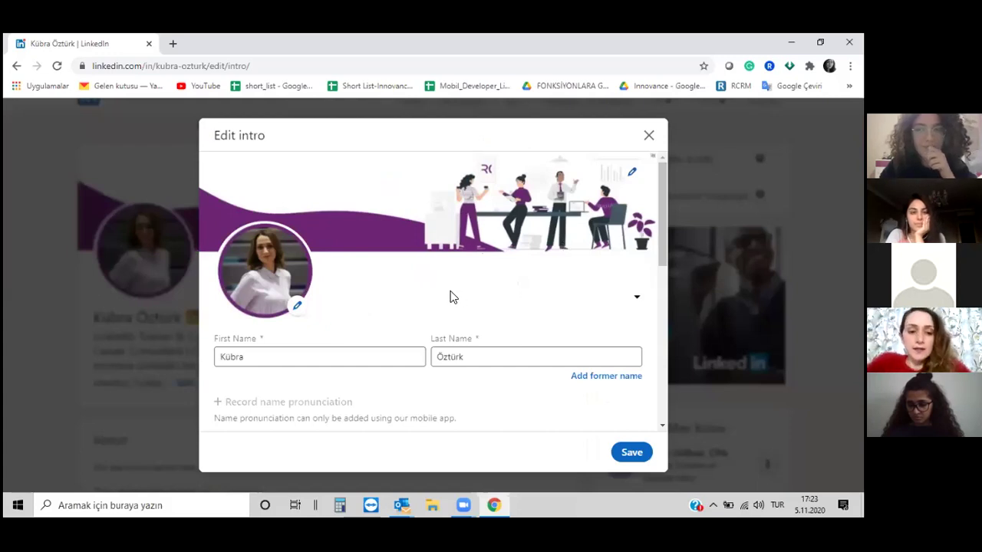
scroll(451, 297, down, 2)
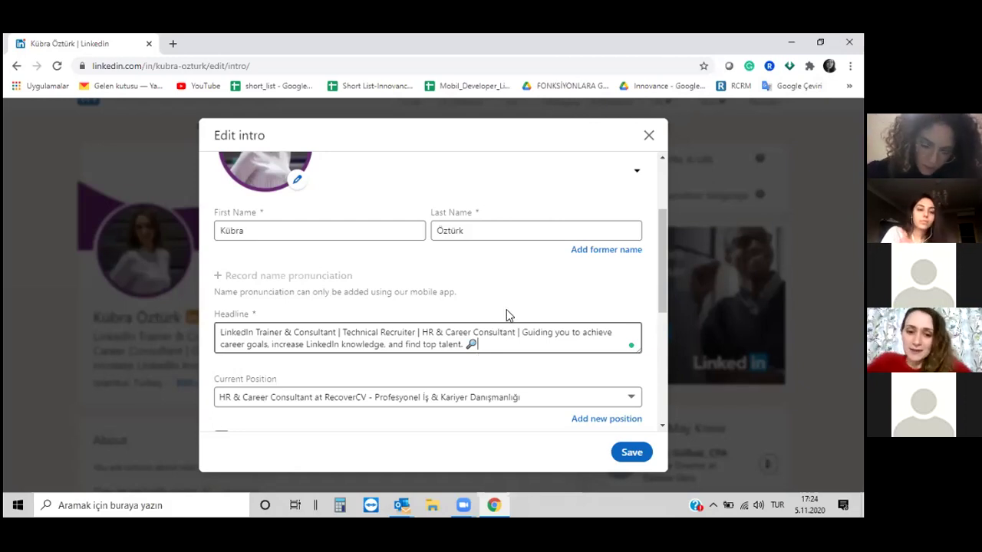
scroll(506, 315, down, 1)
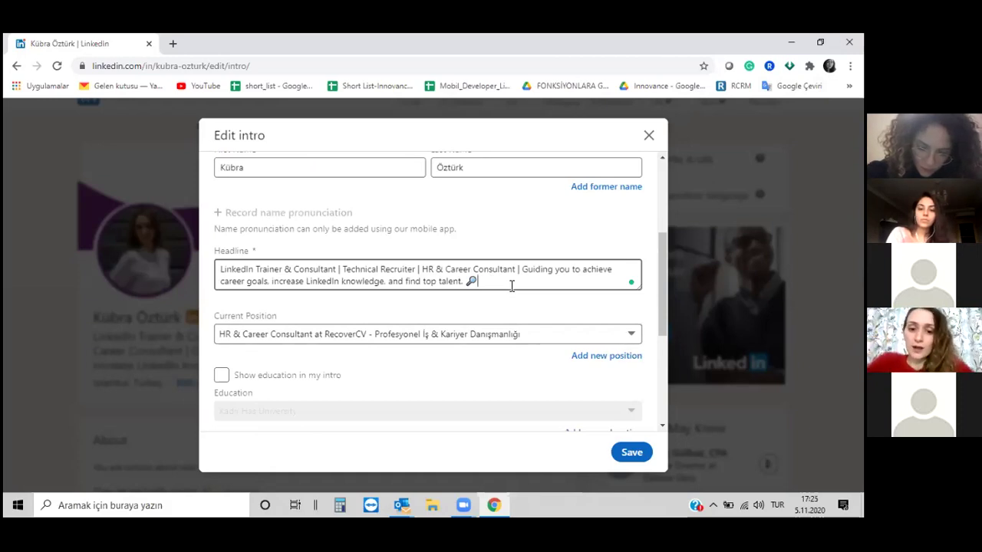
scroll(546, 285, down, 3)
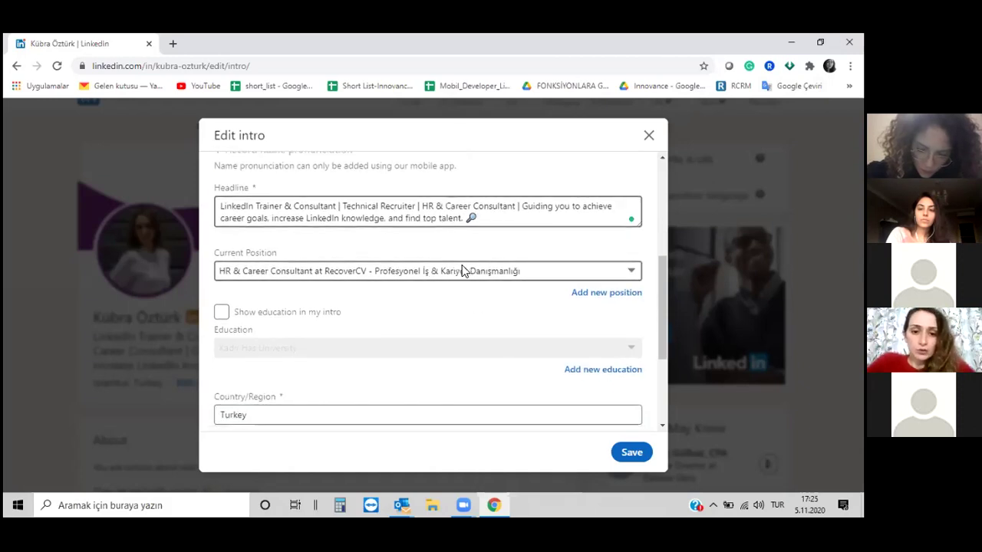
scroll(499, 312, down, 3)
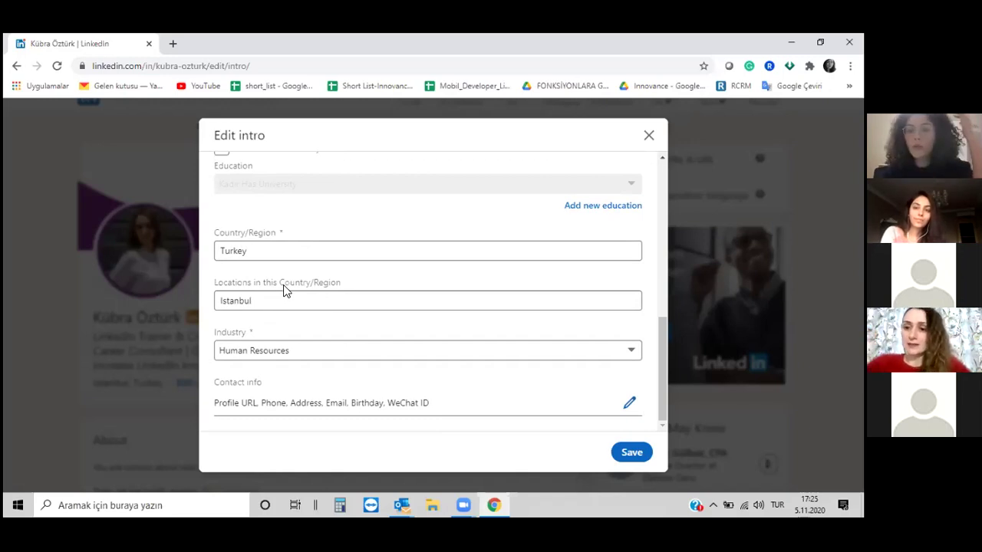
click(368, 351)
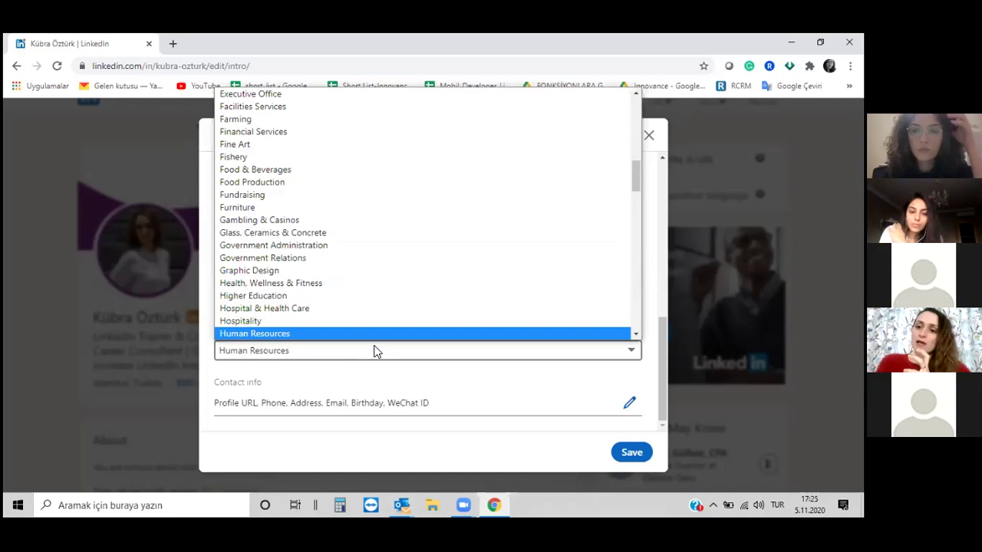
click(612, 334)
Open the intro's contact info, review the phone, address, email and birthday fields, and apply them.
click(631, 403)
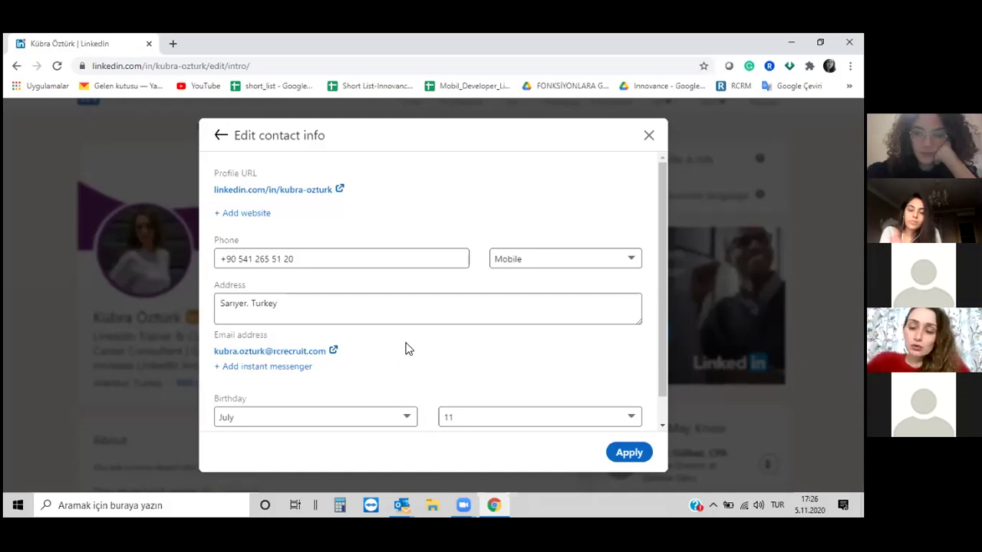
click(407, 316)
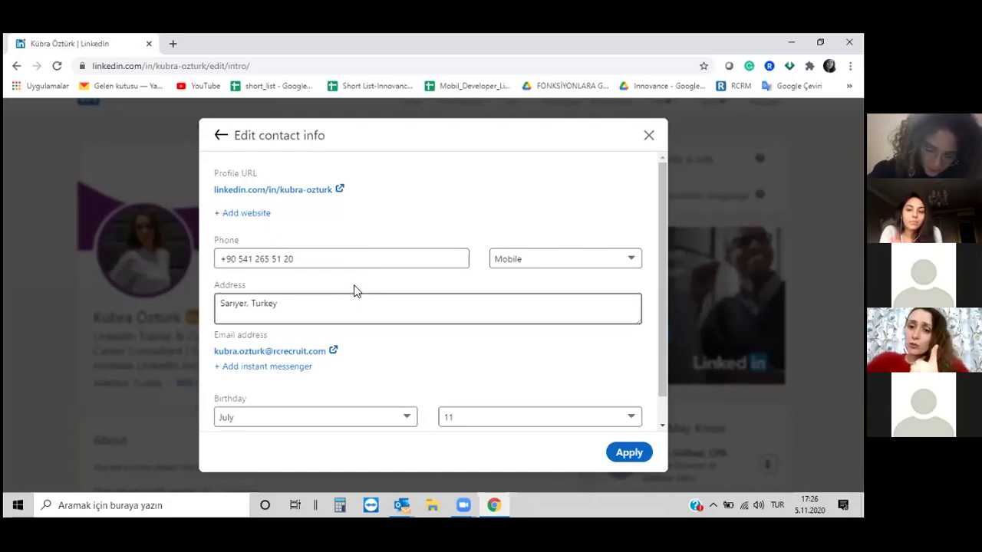
scroll(358, 307, down, 2)
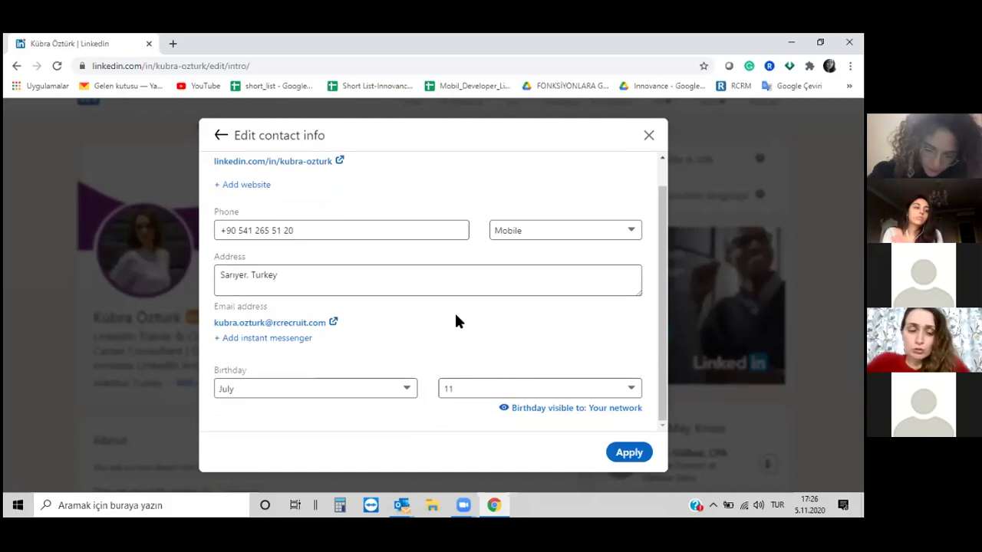
click(290, 274)
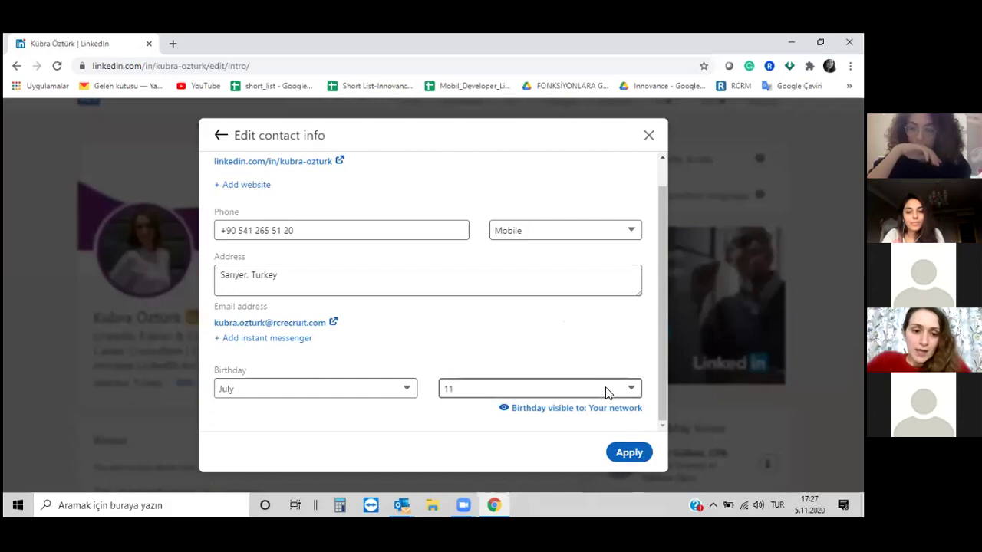
click(627, 452)
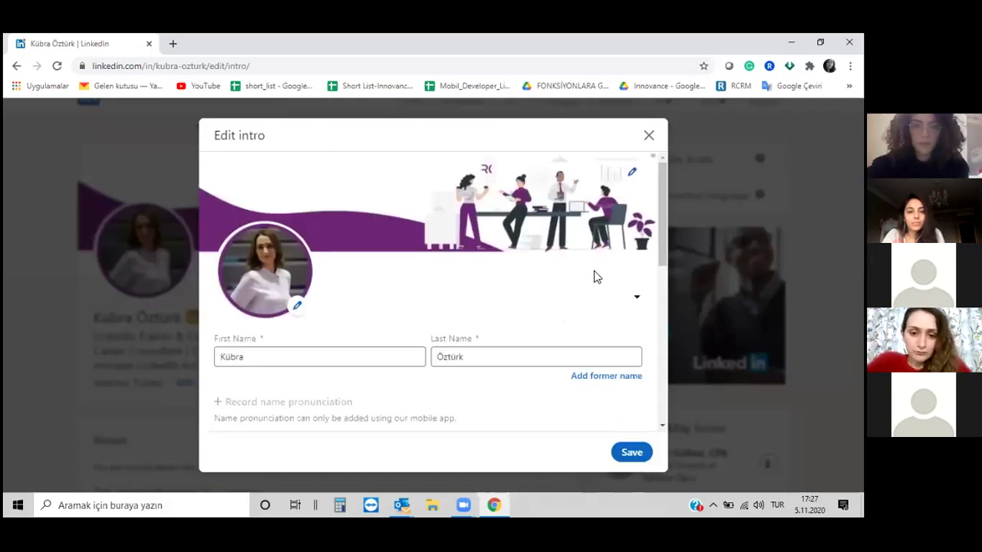
Check the location, industry and contact fields of the intro once more and close it, discarding the changes.
scroll(592, 275, down, 10)
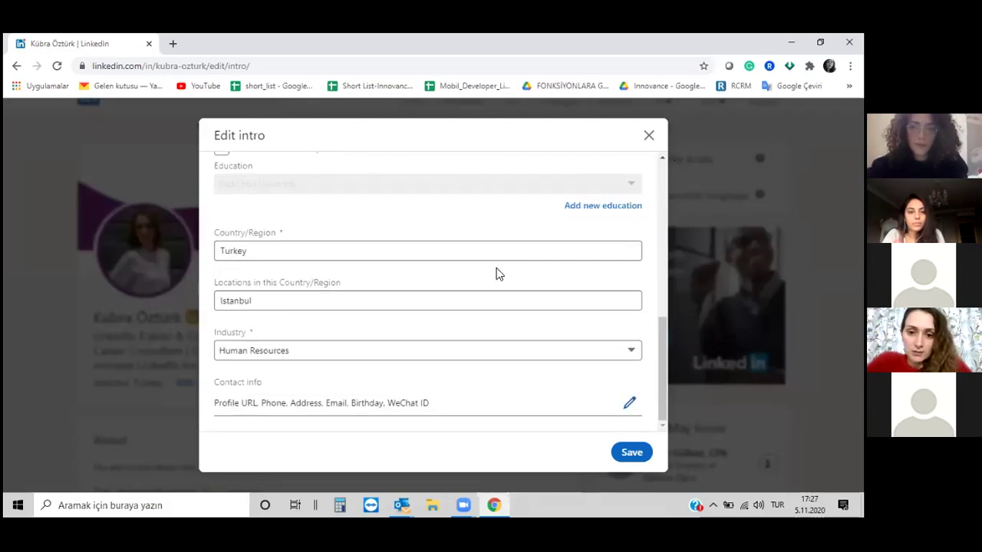
key(Escape)
click(495, 310)
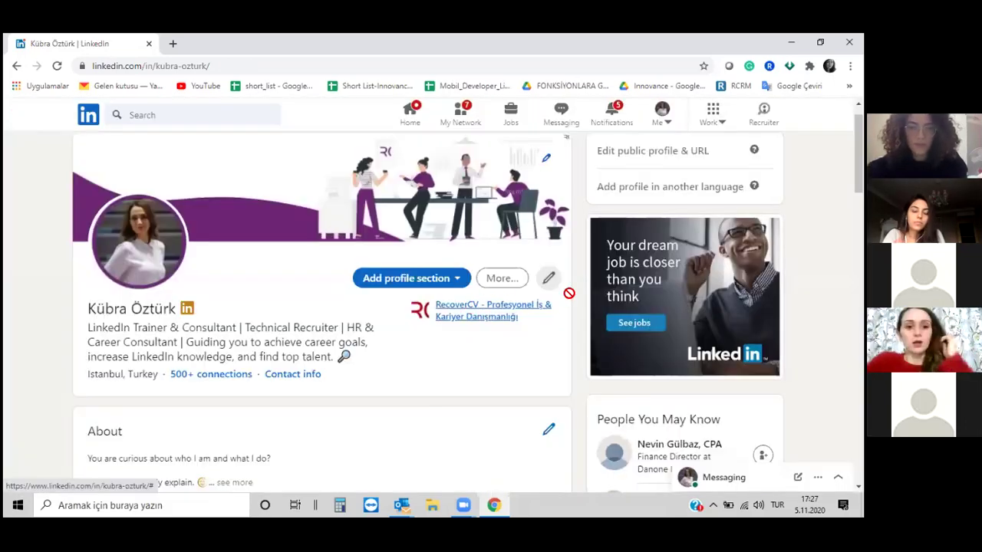
Open the About summary for editing, look through its text, and close it, discarding the changes.
scroll(551, 269, down, 2)
click(549, 248)
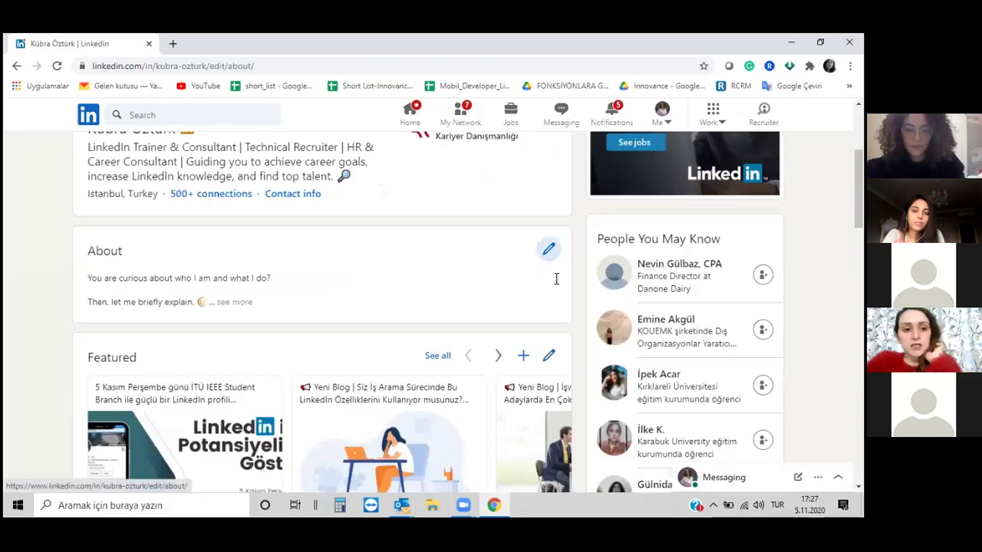
scroll(647, 280, down, 1)
scroll(647, 274, down, 1)
scroll(645, 280, up, 3)
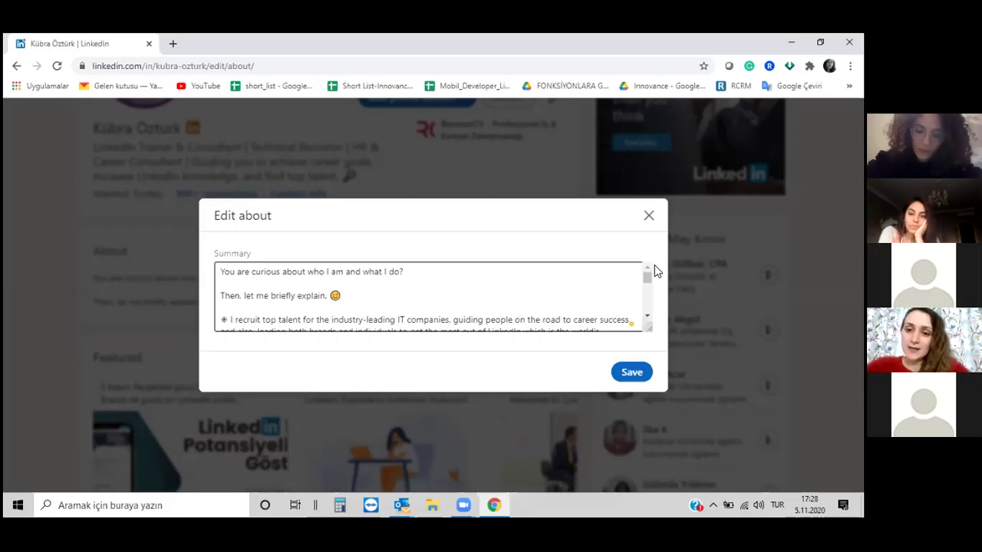
click(647, 220)
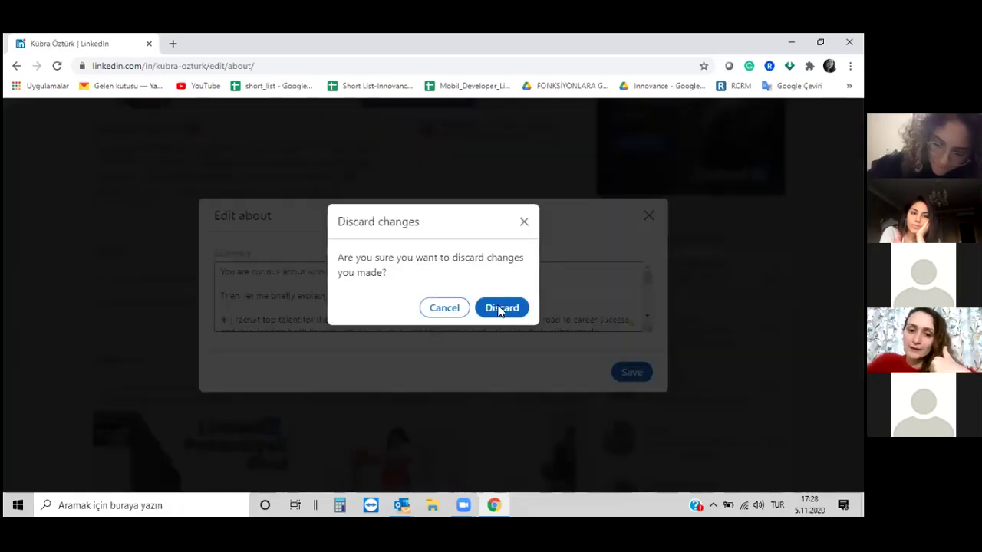
click(500, 307)
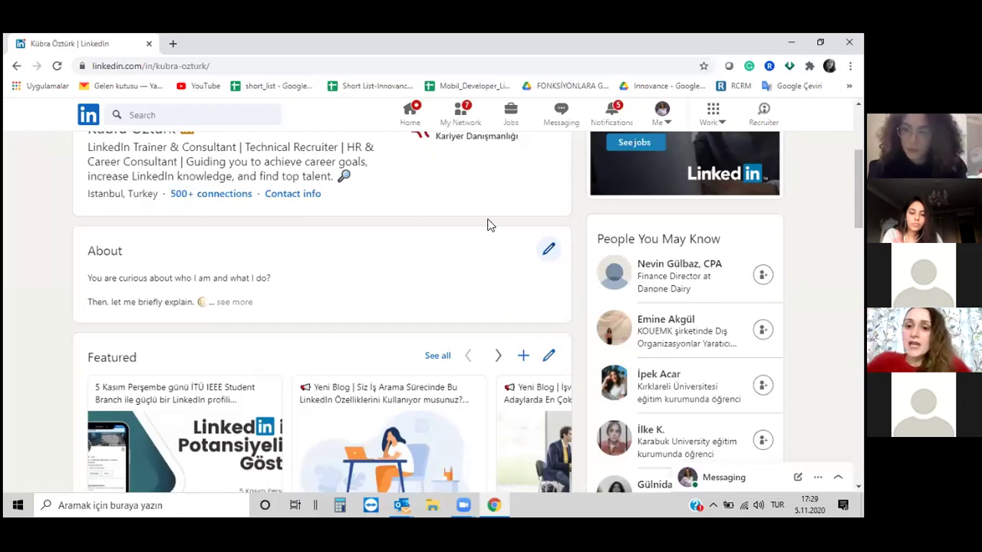
Expand the full About text on the profile and read its introduction, key areas of expertise and training courses.
scroll(575, 246, up, 3)
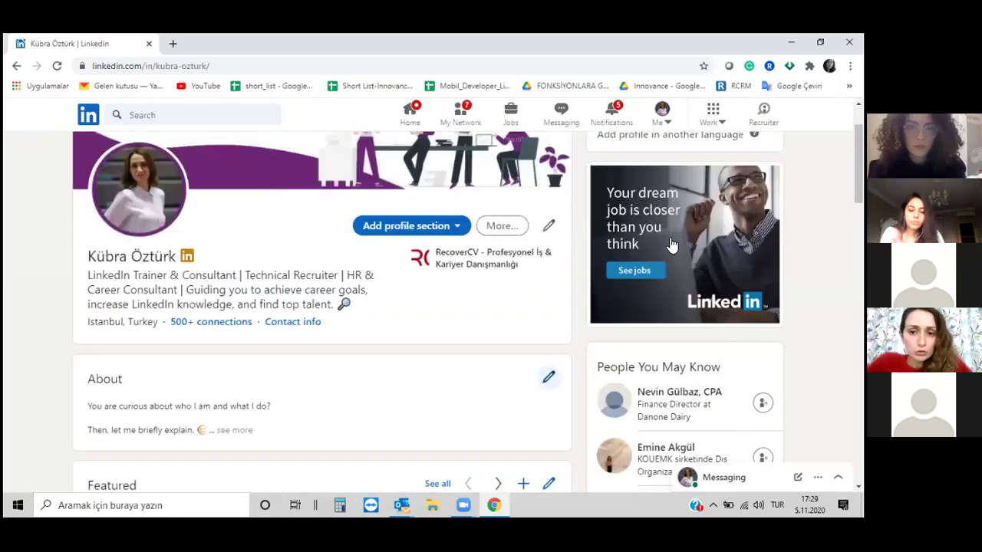
scroll(683, 261, up, 1)
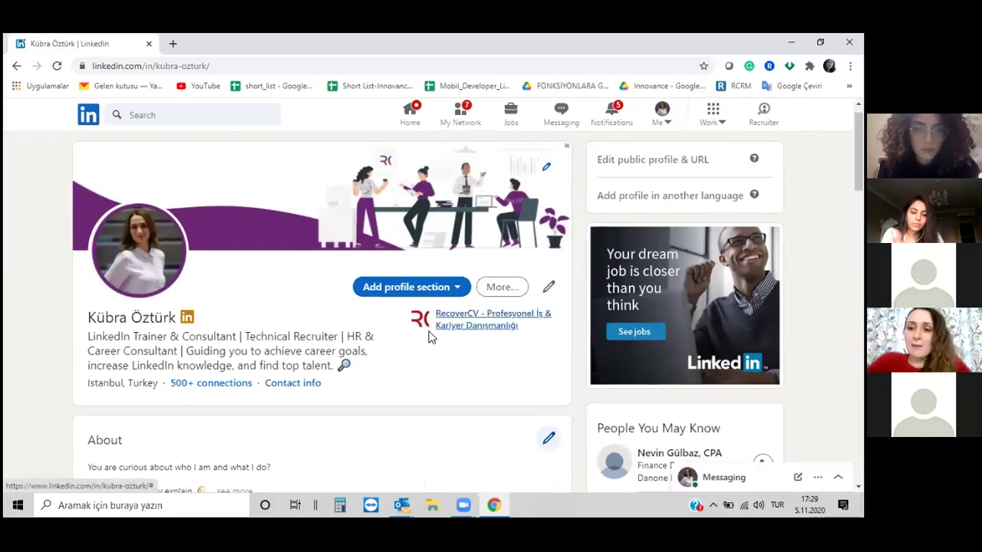
scroll(552, 319, down, 2)
click(234, 365)
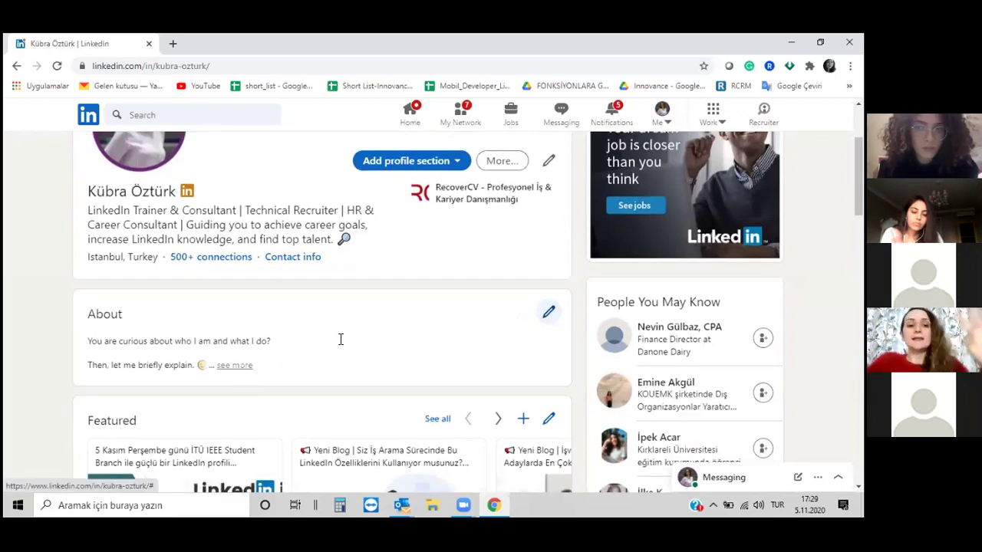
scroll(403, 316, down, 2)
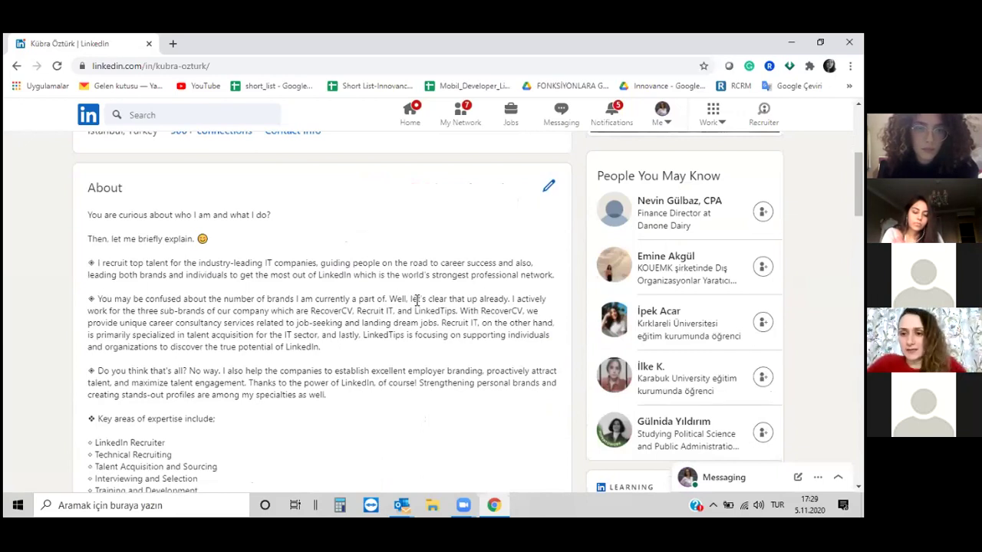
scroll(380, 303, down, 1)
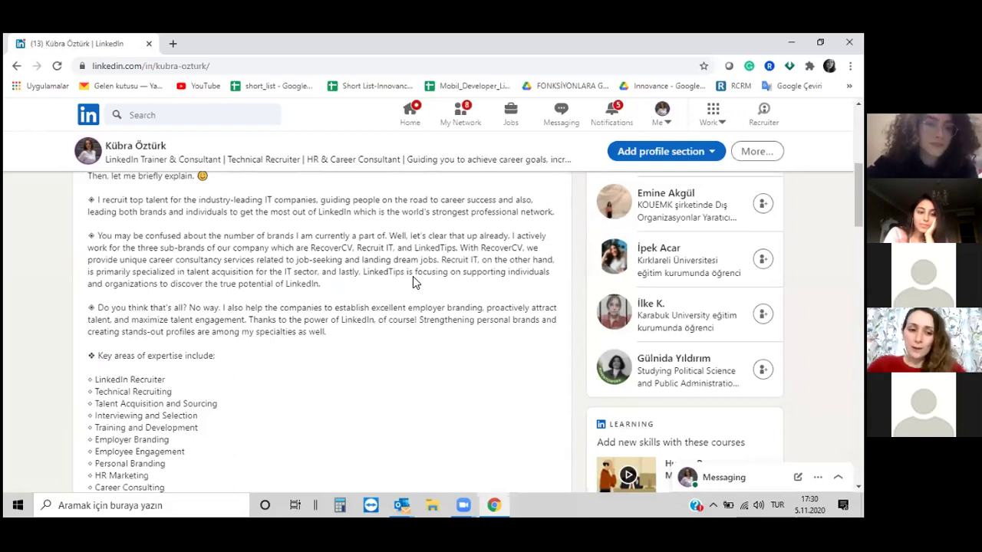
scroll(438, 335, up, 1)
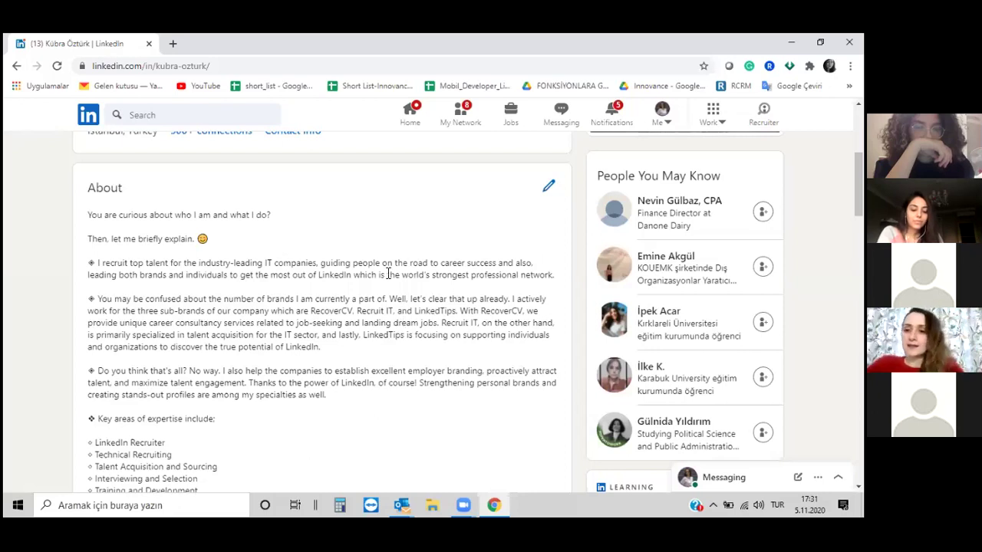
scroll(375, 377, down, 2)
scroll(375, 372, down, 2)
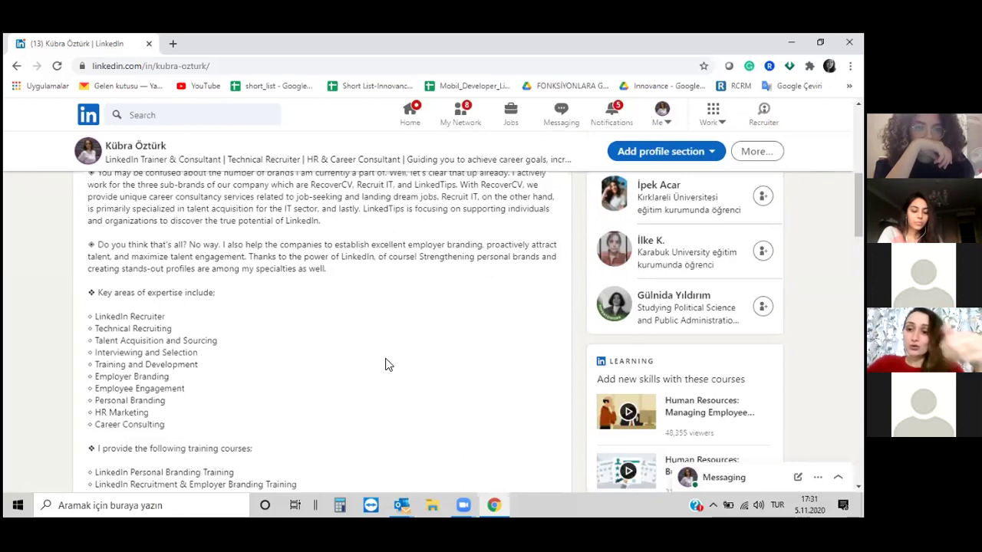
scroll(383, 345, down, 2)
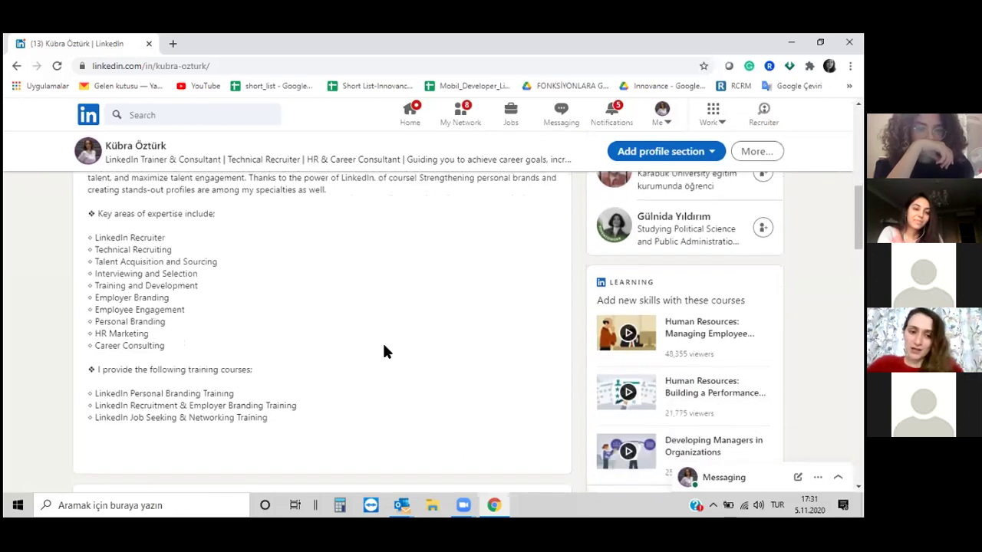
Examine the posts and blog articles highlighted in the profile's Featured section.
scroll(382, 342, down, 1)
scroll(387, 344, down, 1)
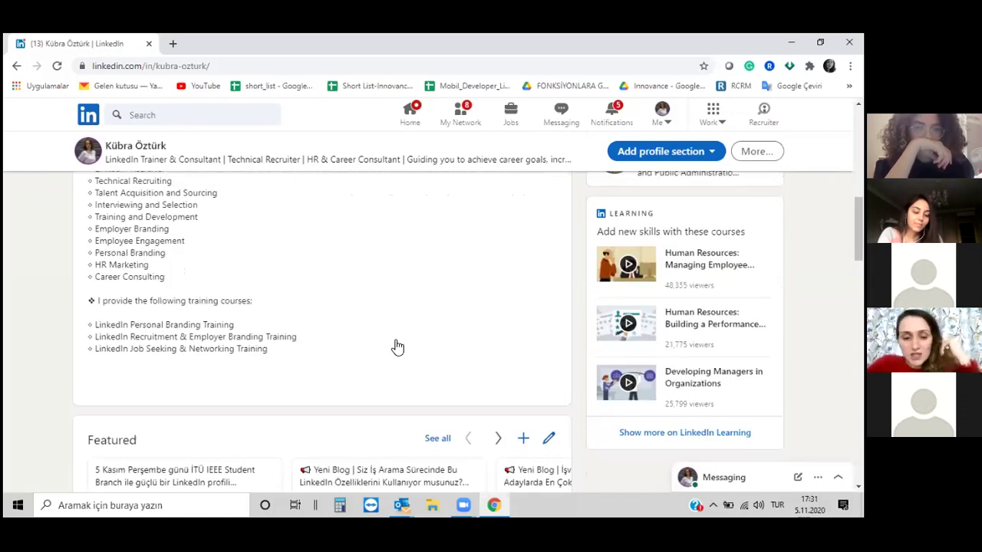
scroll(397, 344, down, 1)
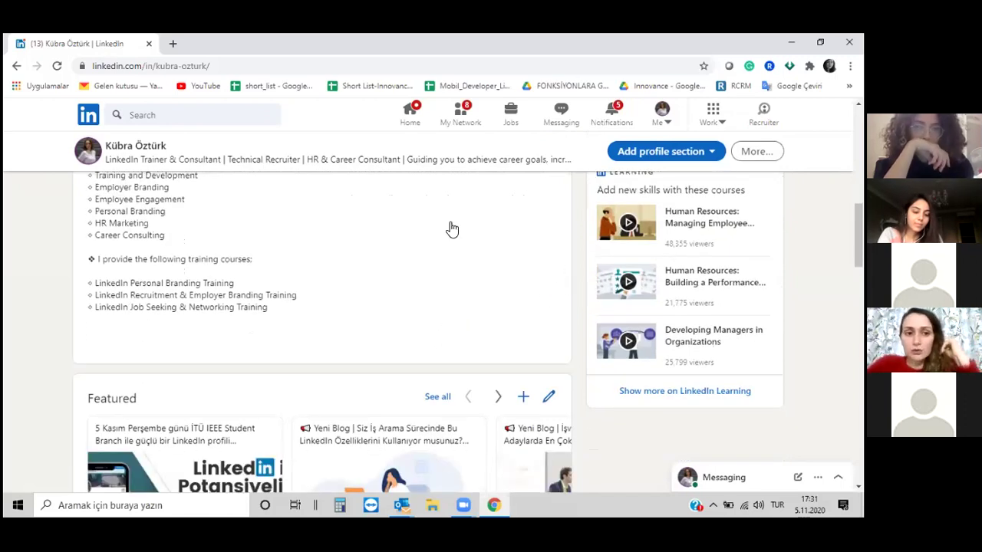
scroll(605, 307, down, 2)
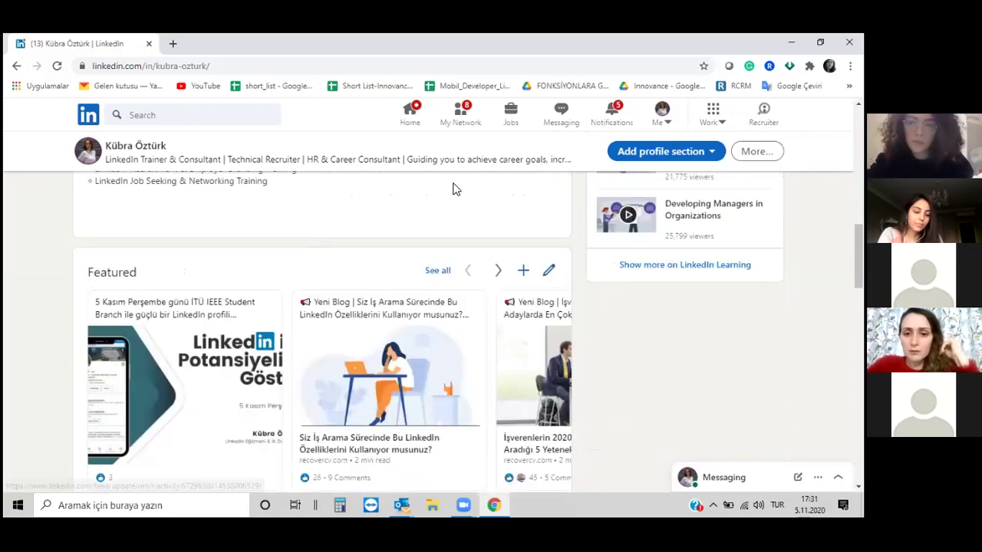
scroll(475, 461, down, 1)
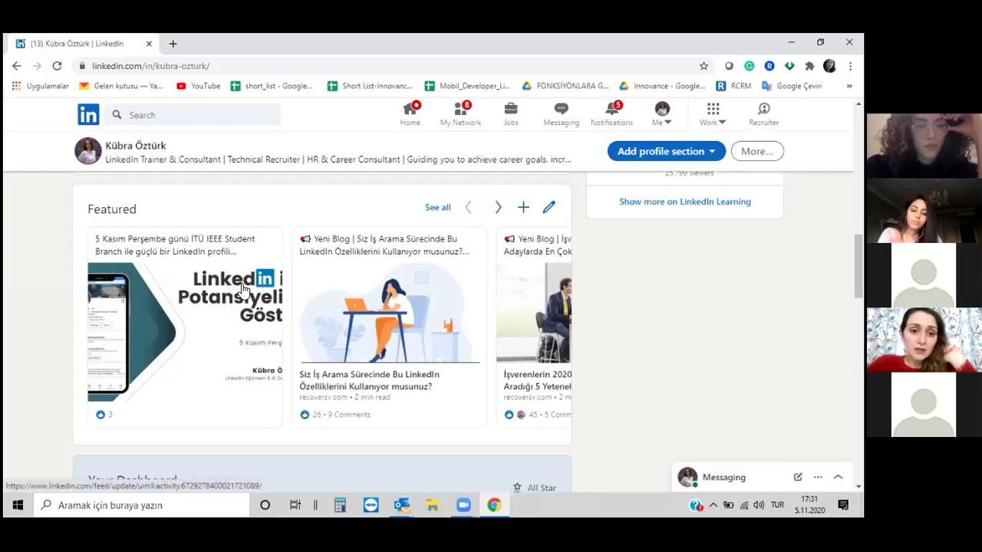
Advance the Featured section to its last items and look over the dashboard and Activity sections below it.
click(499, 211)
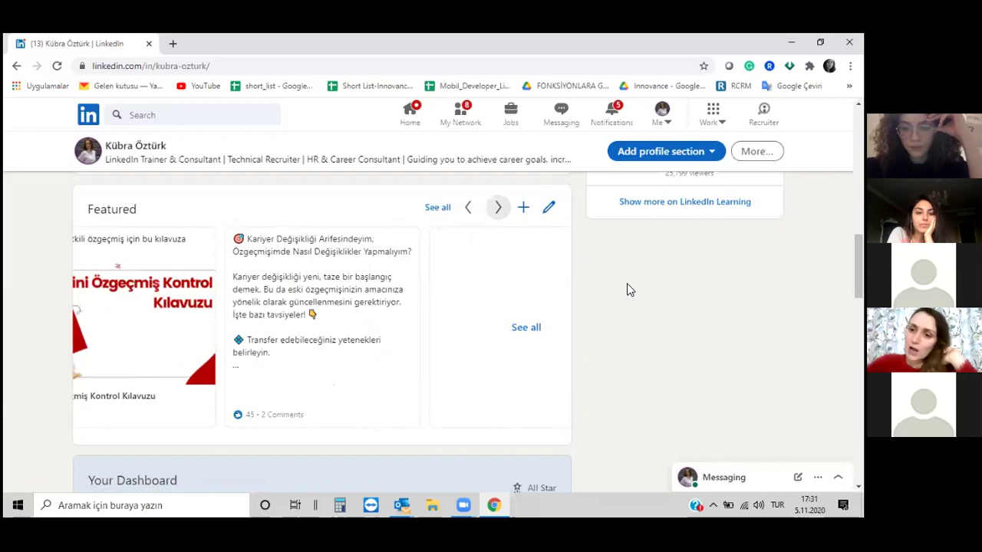
scroll(451, 352, down, 2)
scroll(491, 337, down, 2)
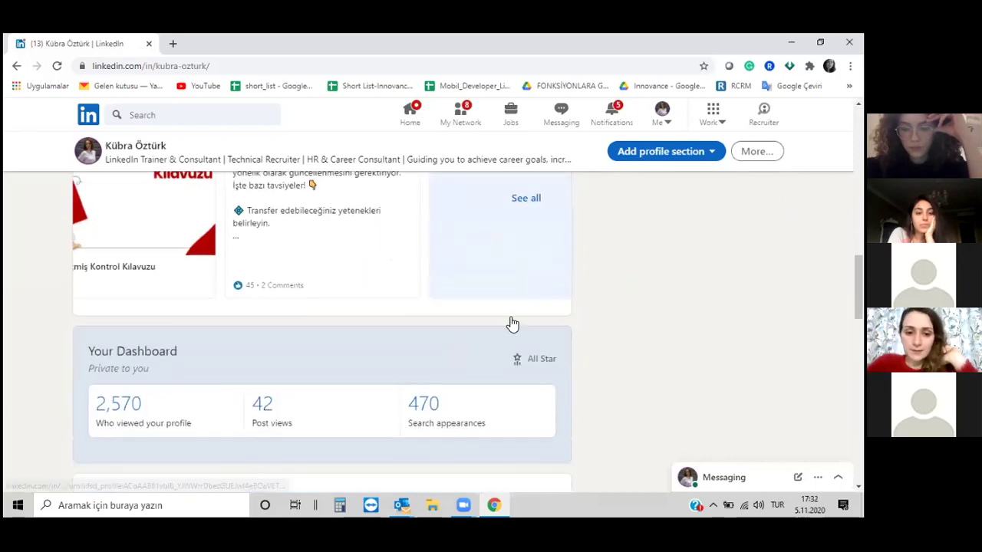
scroll(546, 322, down, 3)
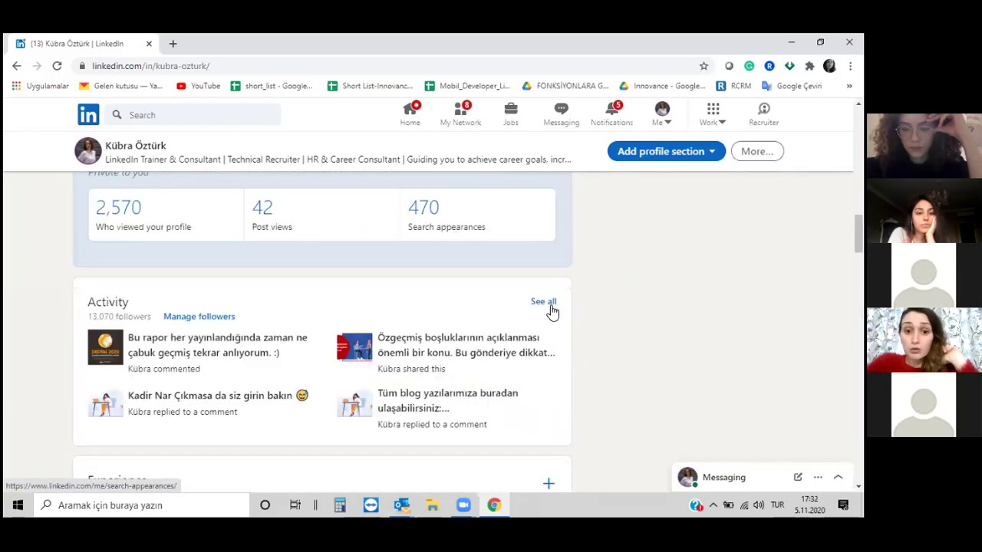
scroll(550, 309, down, 1)
scroll(550, 309, up, 5)
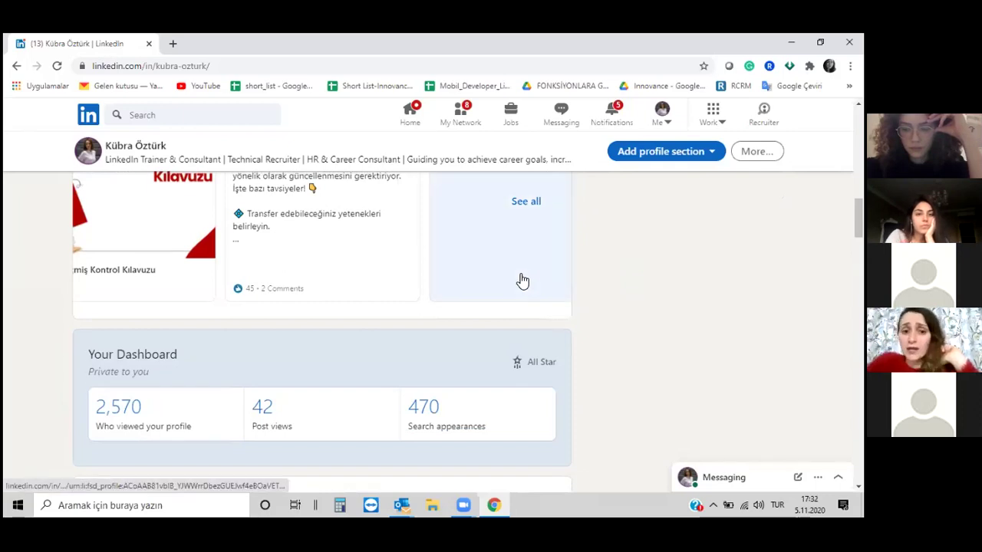
scroll(586, 307, up, 3)
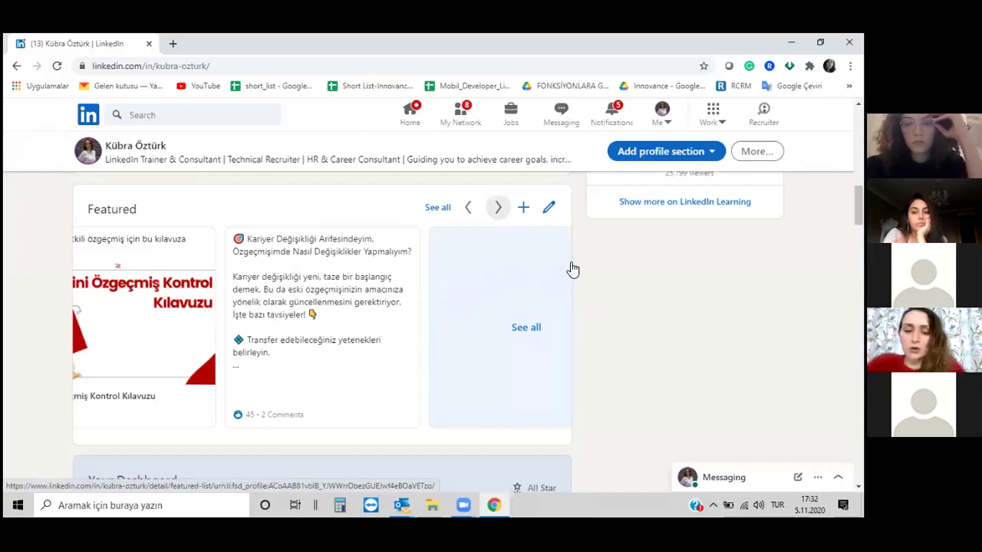
Open the profile viewer statistics from the dashboard and inspect the weeks of Sep 17 and Oct 22 in the trend chart.
scroll(482, 274, down, 2)
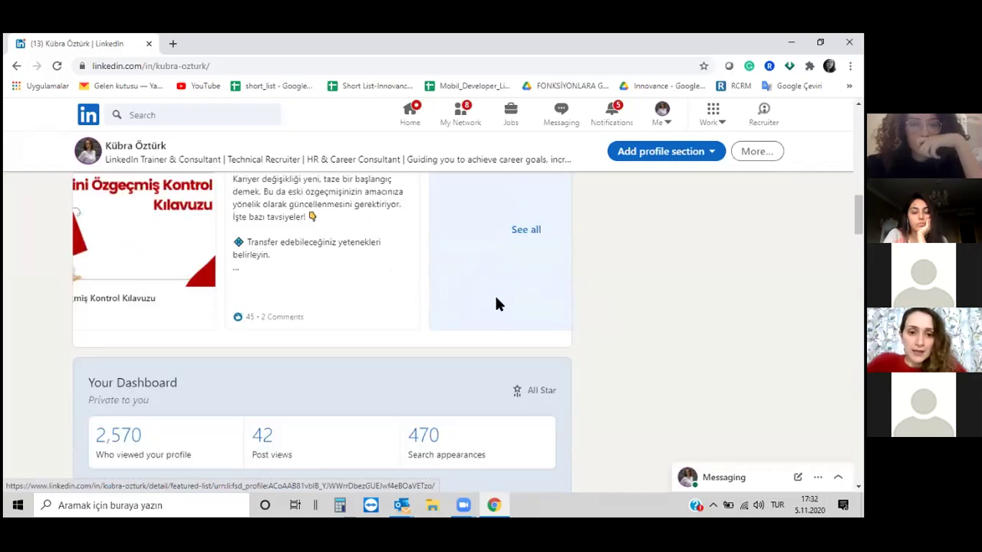
scroll(494, 304, down, 2)
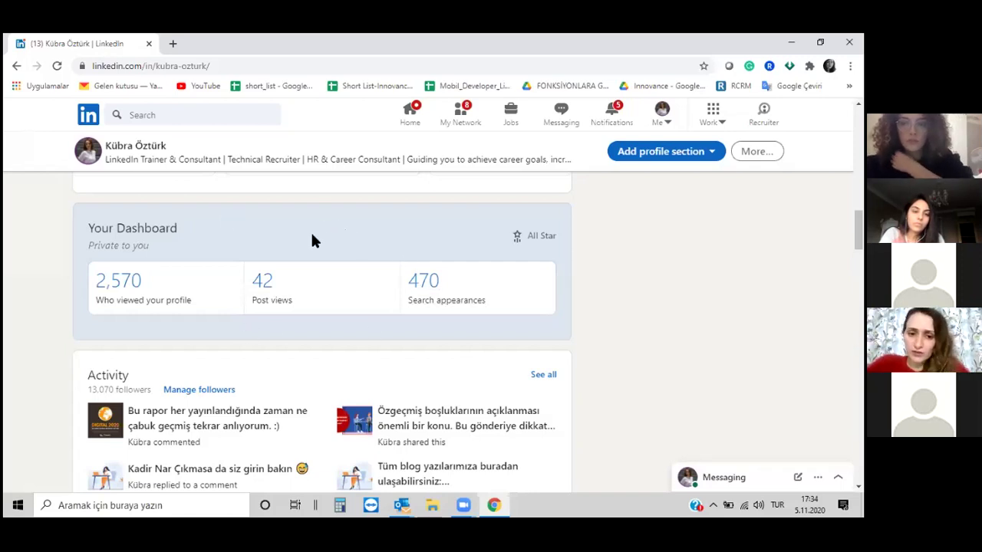
click(184, 290)
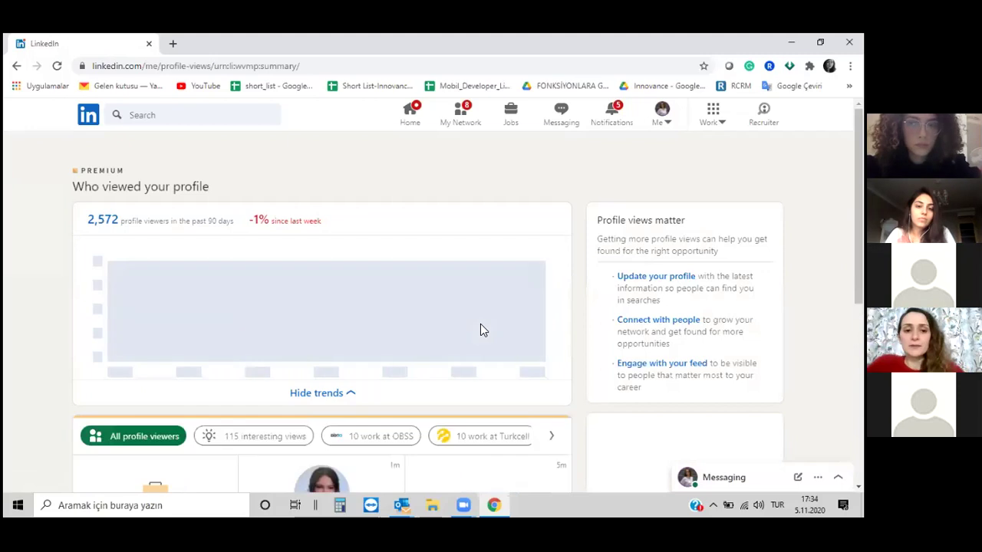
mouse_move(483, 308)
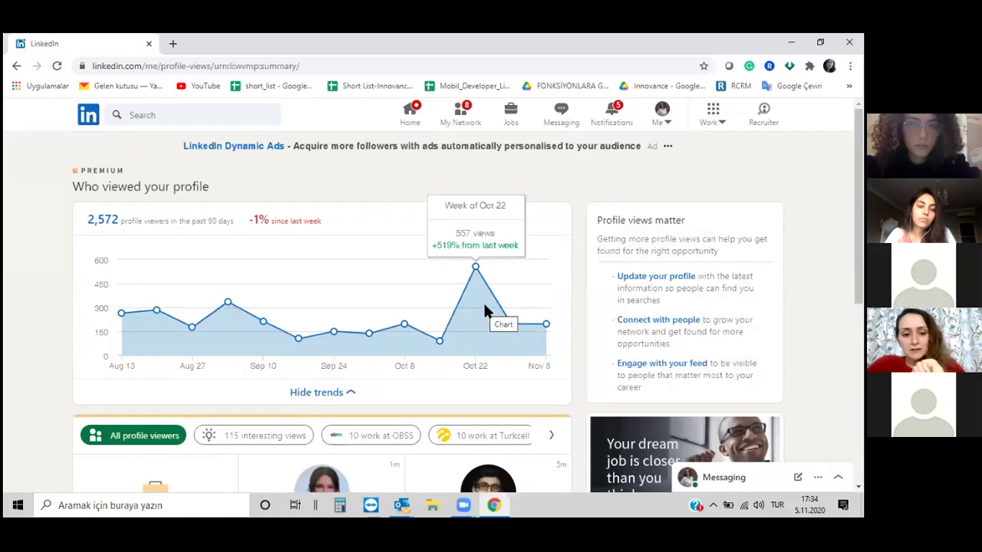
scroll(483, 307, down, 1)
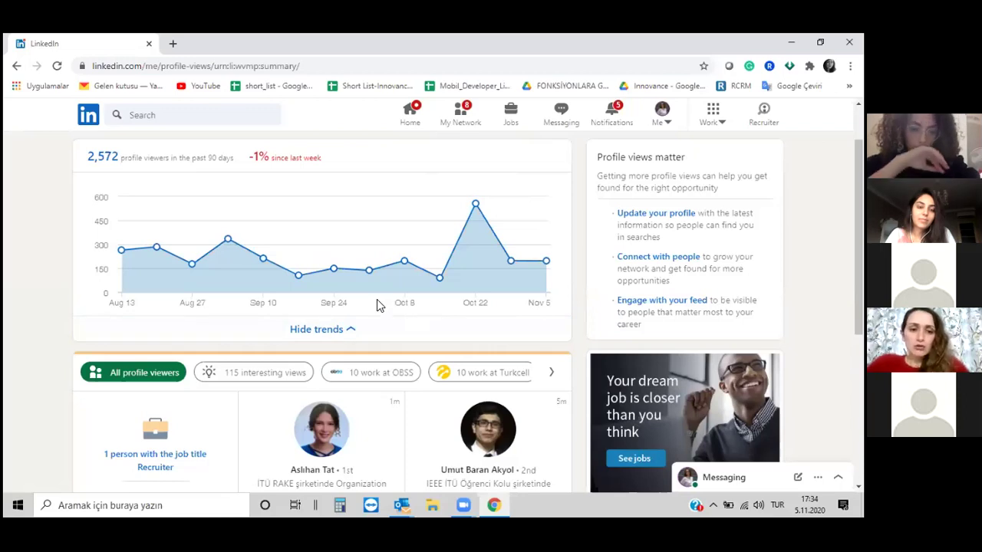
mouse_move(241, 251)
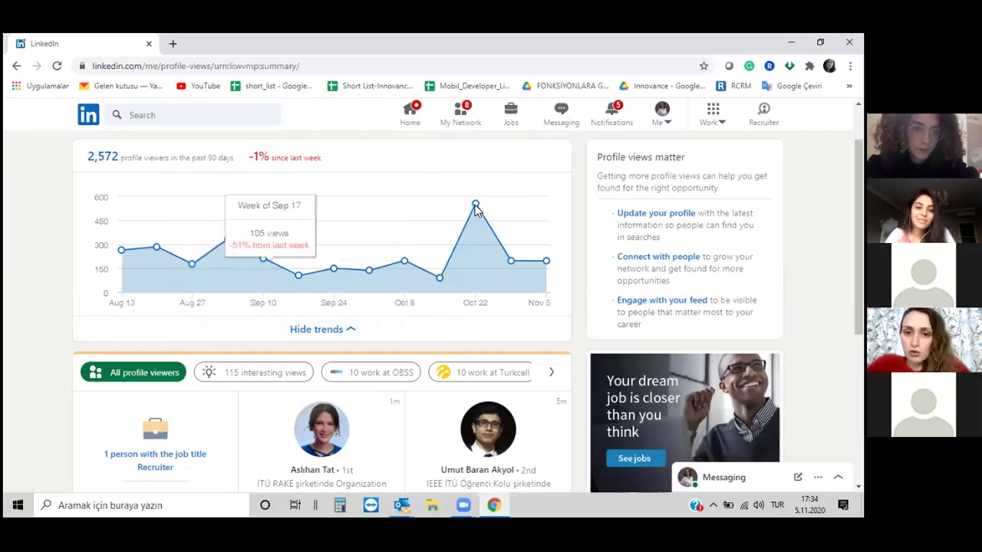
mouse_move(475, 206)
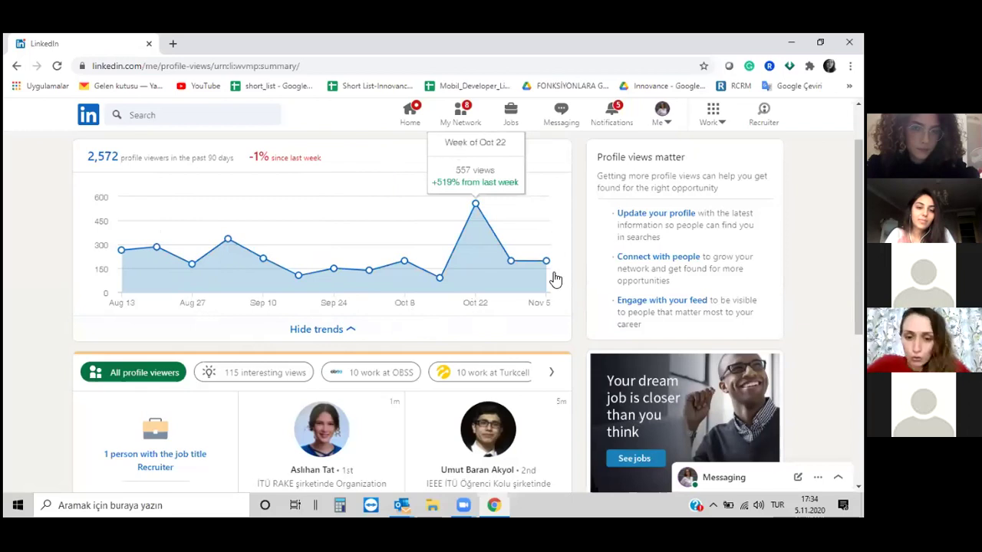
Browse the cards of the most recent profile viewers beneath the trend chart.
scroll(553, 363, down, 3)
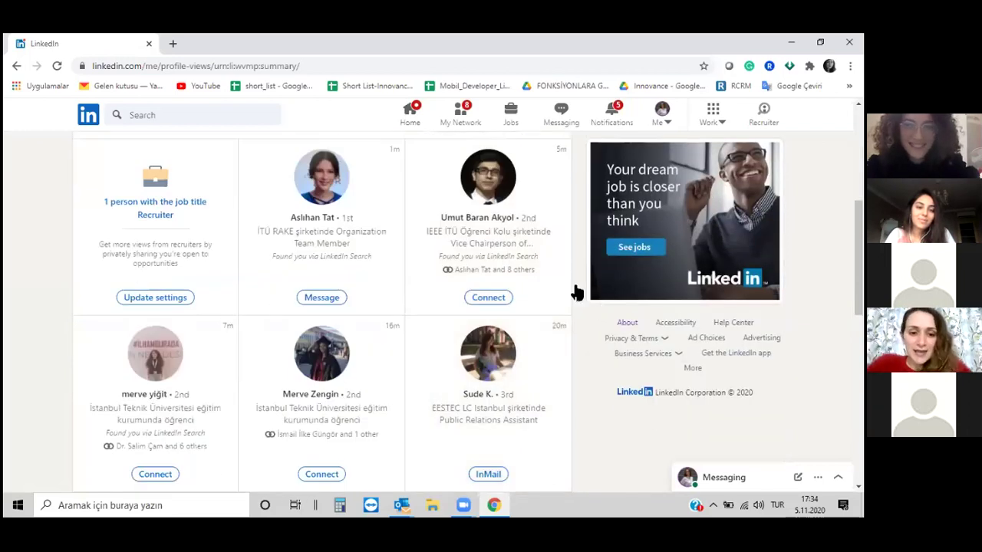
scroll(552, 304, down, 3)
scroll(432, 351, up, 2)
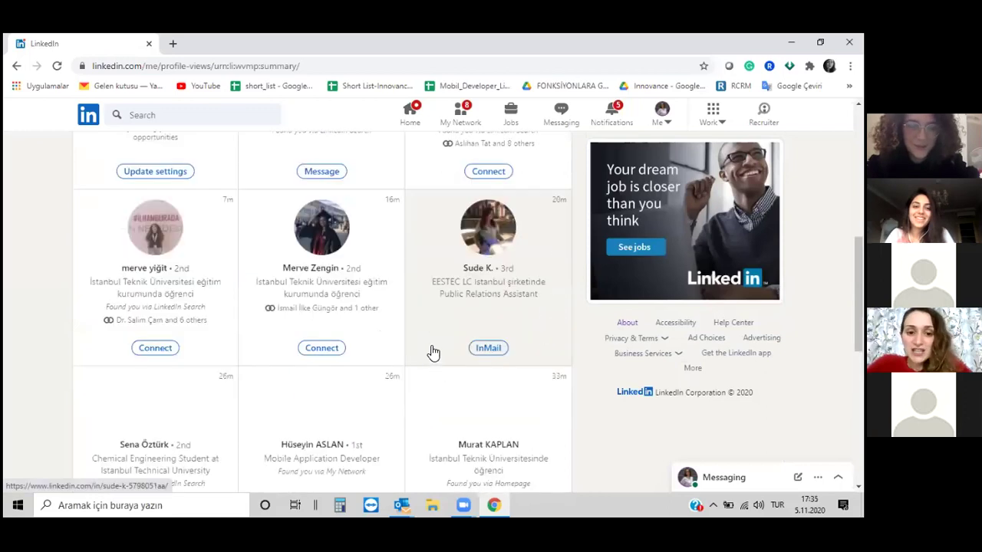
scroll(544, 333, up, 4)
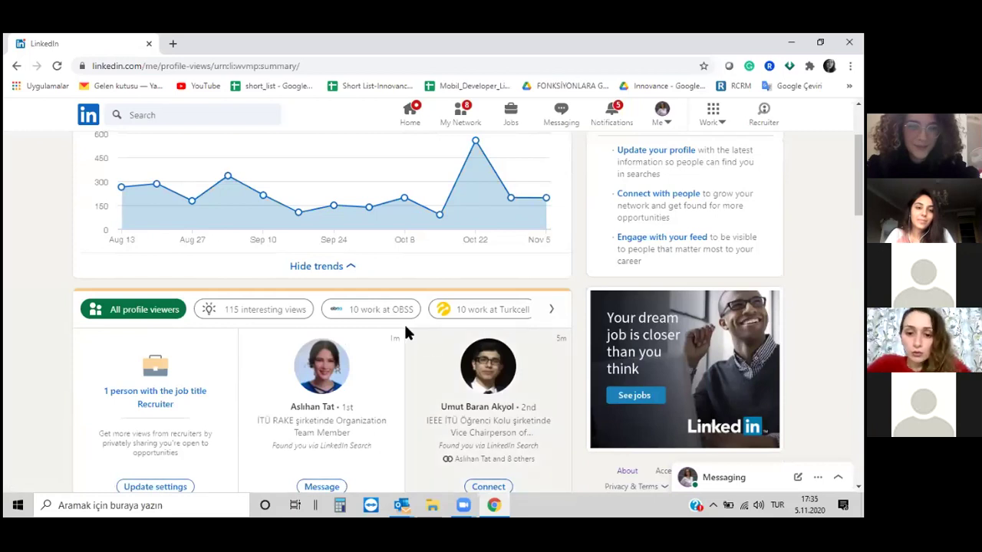
Look through the viewer filters for employer, job title and the way viewers found the profile.
click(553, 311)
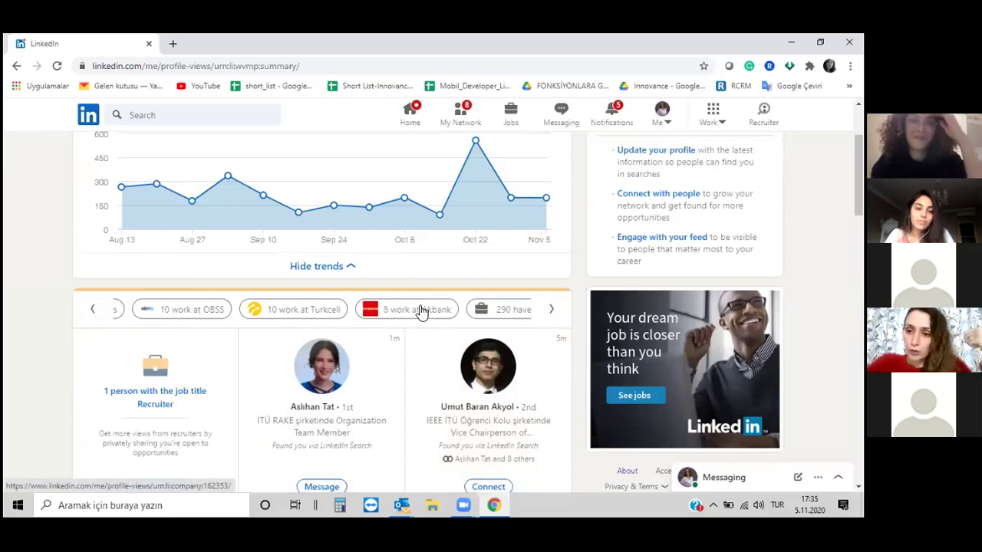
click(550, 313)
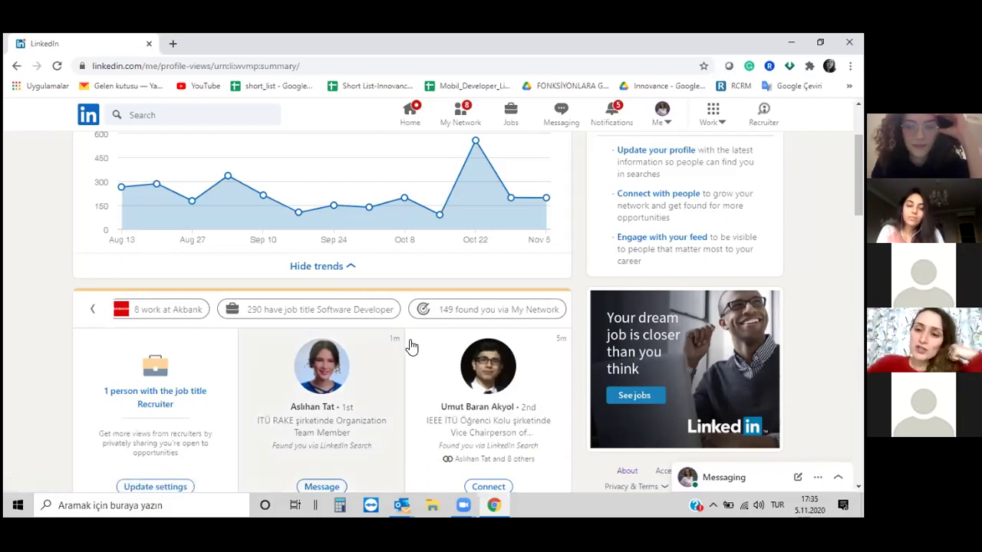
click(96, 311)
click(97, 313)
click(97, 313)
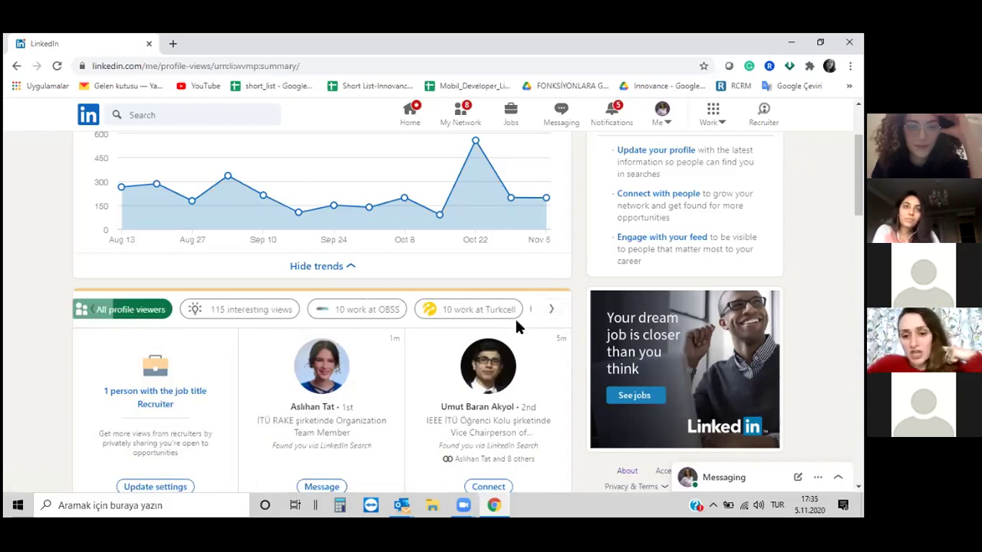
click(551, 313)
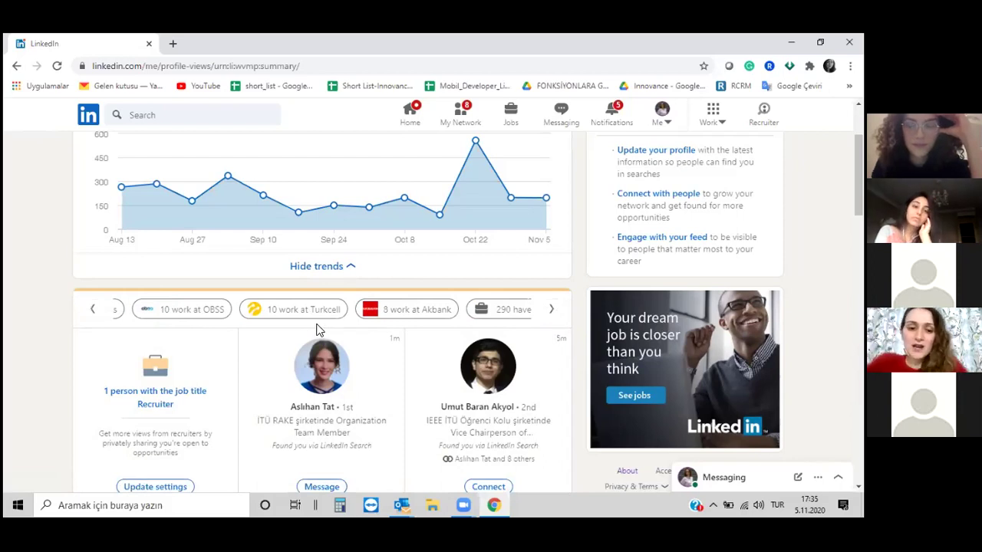
Go further down the list of profile viewers, checking their job titles and how each one found the profile.
scroll(328, 351, down, 1)
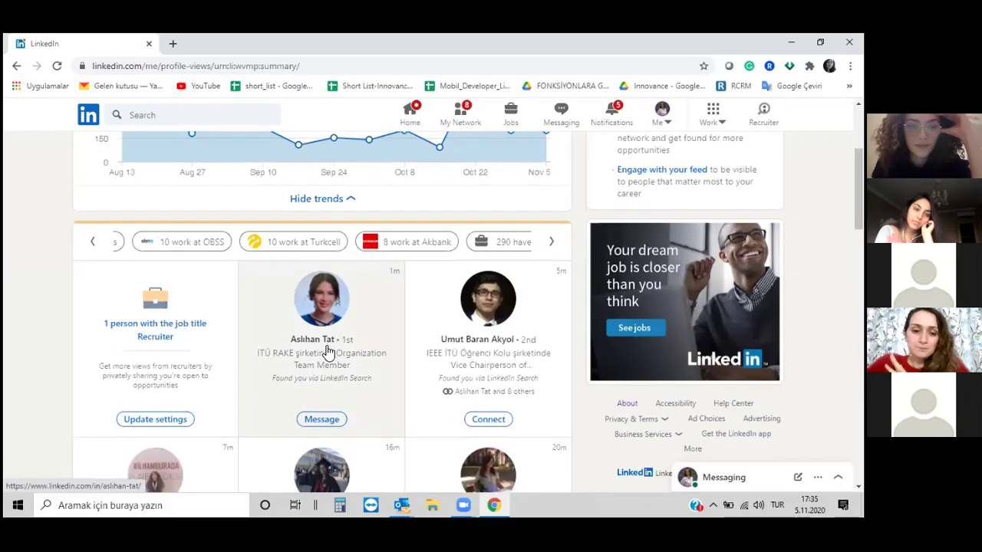
scroll(330, 352, down, 1)
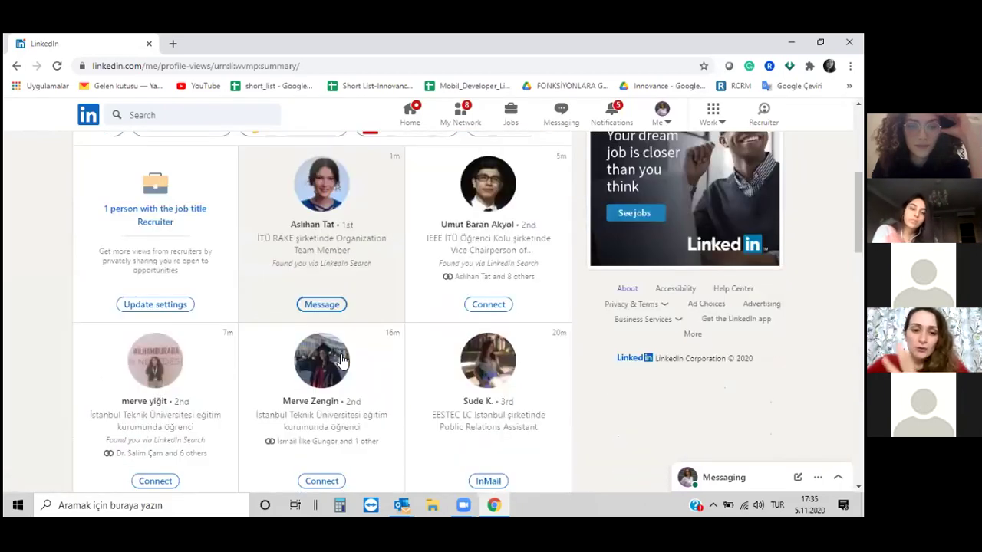
scroll(341, 361, down, 10)
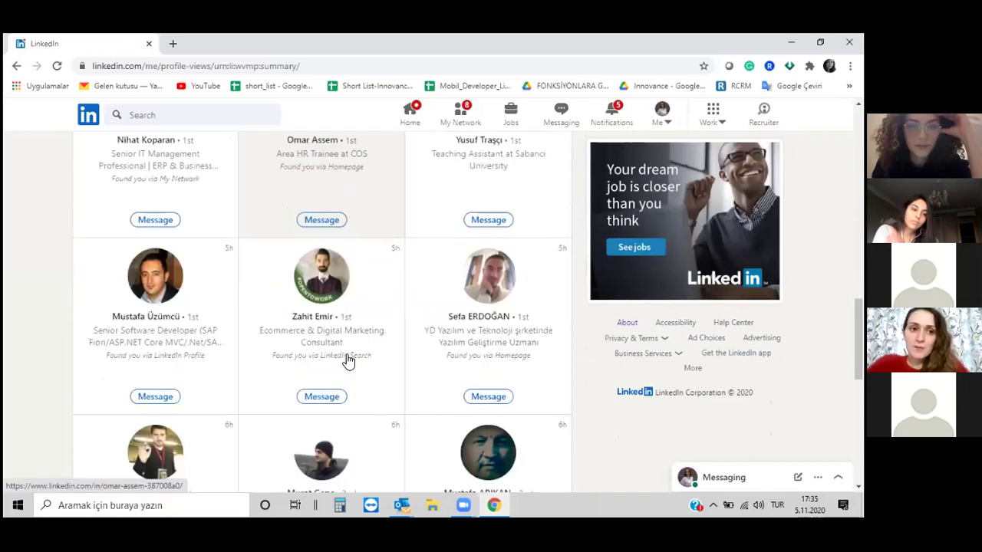
scroll(360, 347, down, 5)
scroll(370, 330, up, 8)
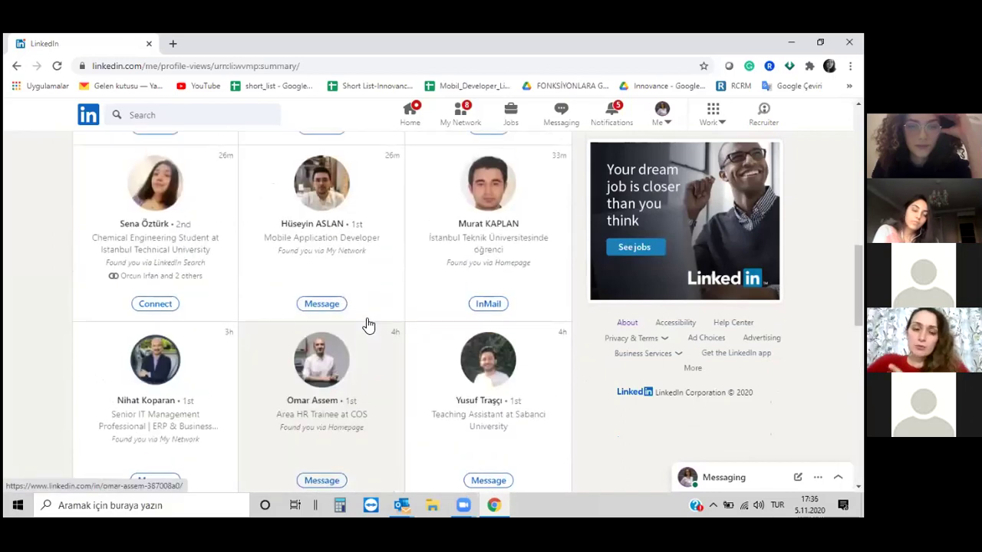
Return to the profile page and examine the dashboard with its All Star profile level.
click(17, 66)
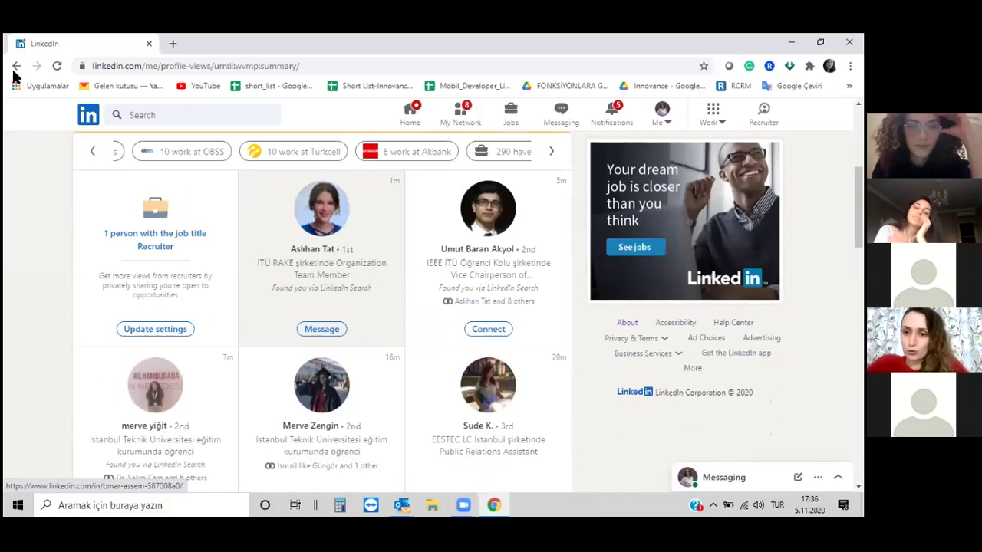
click(17, 66)
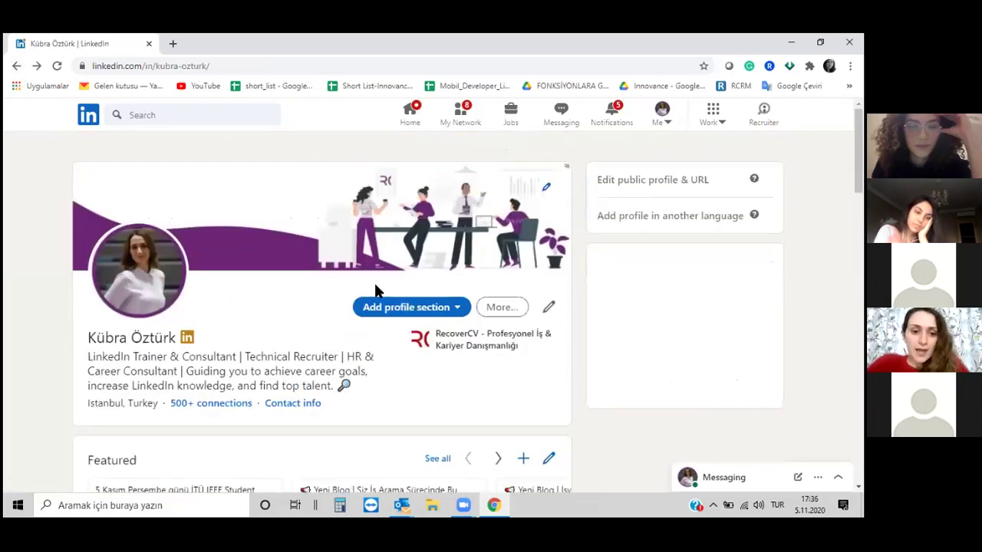
scroll(480, 314, down, 3)
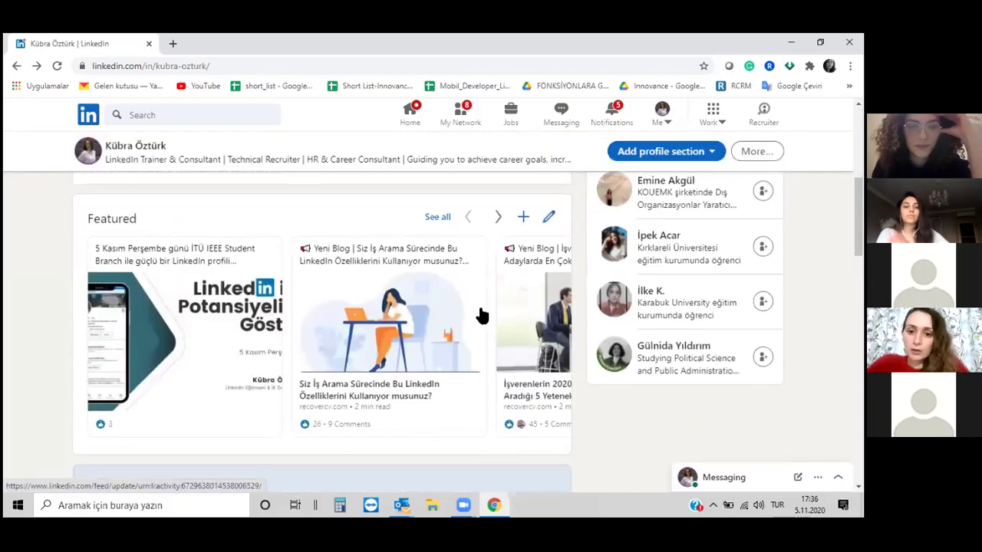
scroll(481, 315, down, 4)
scroll(518, 284, up, 1)
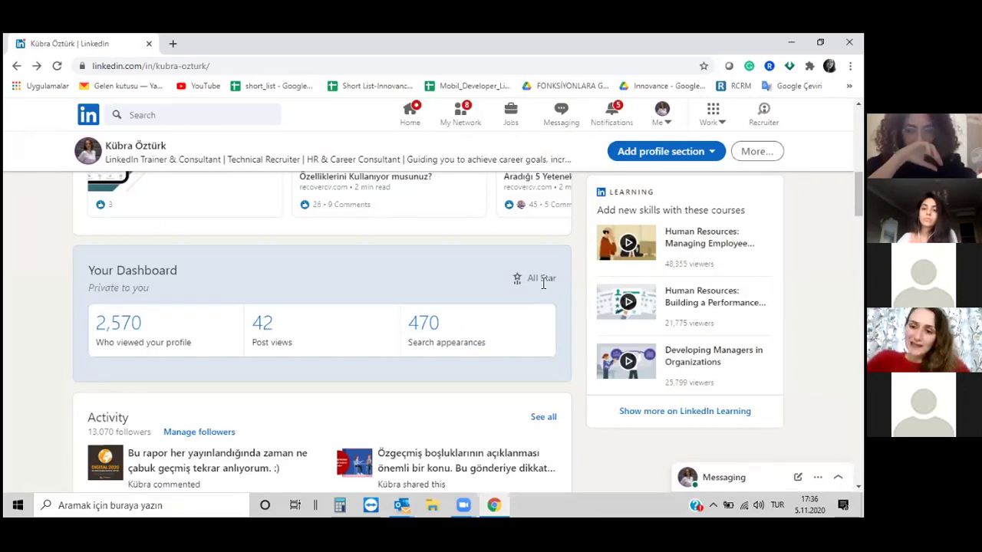
scroll(541, 282, up, 1)
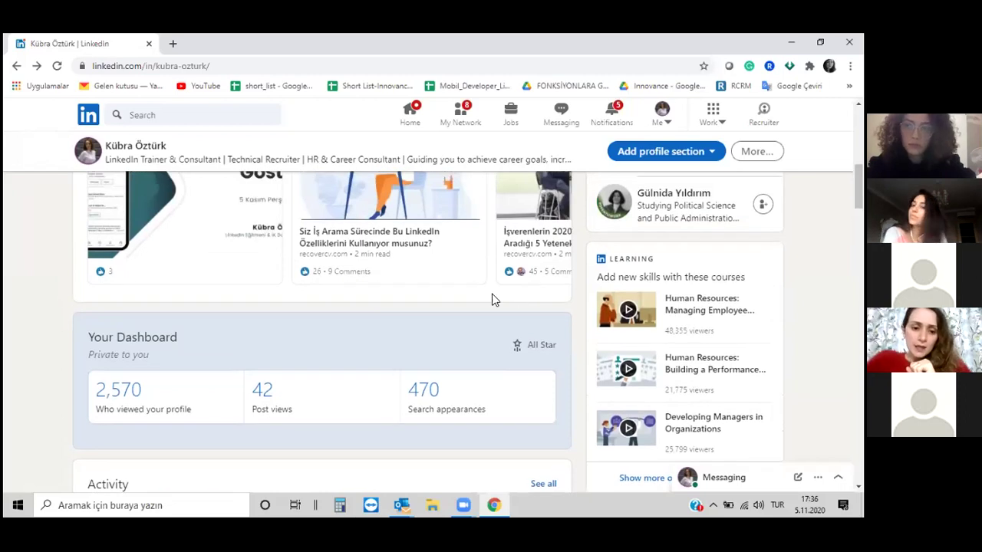
Review the Featured, intro and About sections once more from the upper part of the profile.
scroll(398, 316, up, 2)
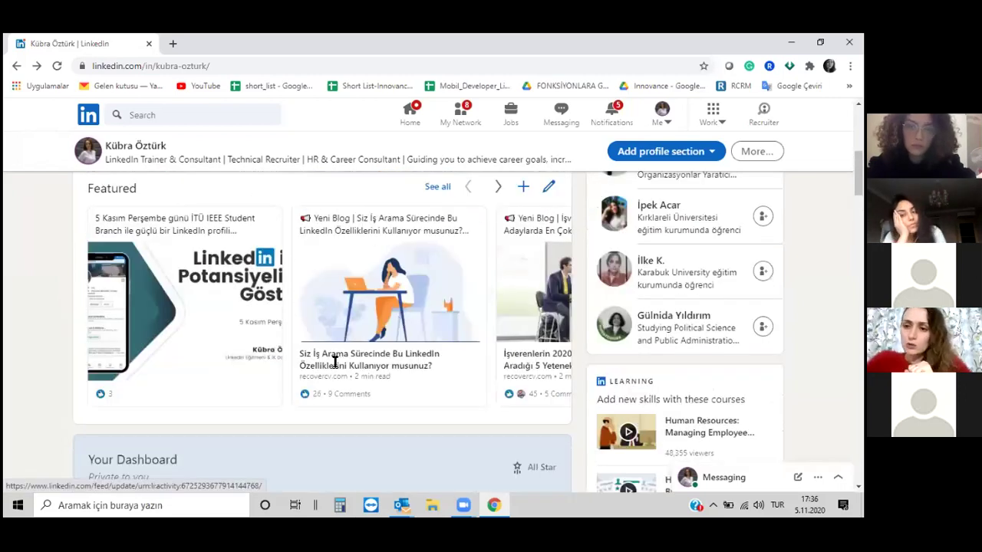
scroll(340, 372, up, 5)
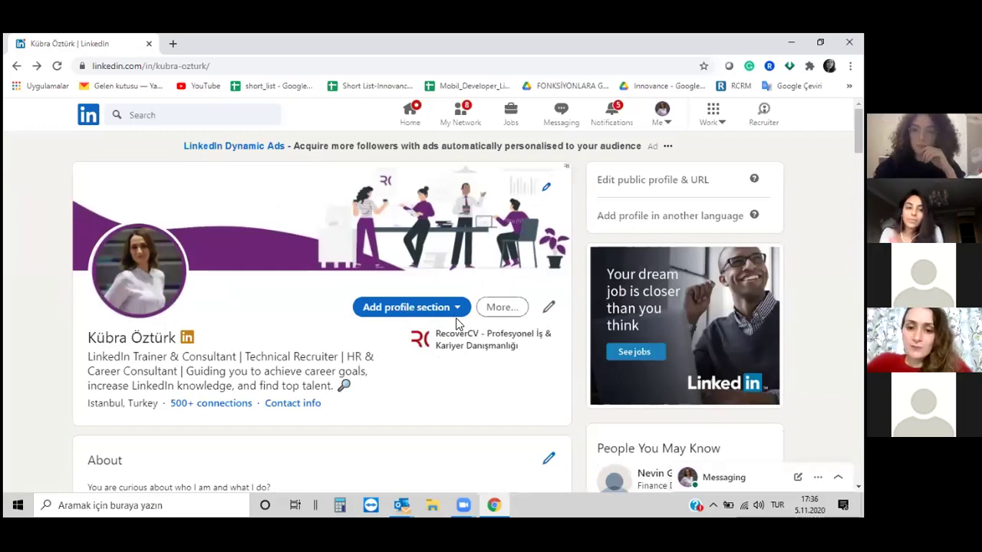
scroll(460, 312, down, 3)
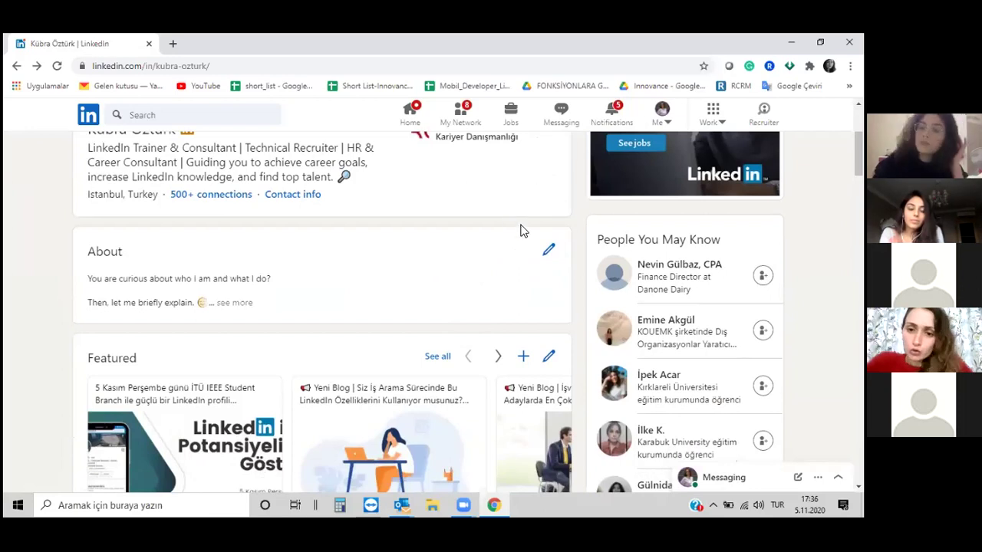
Examine the Experience section, reading the HR & Career Consultant and Technical Recruiter entries with their descriptions and attached PDFs.
scroll(525, 230, down, 8)
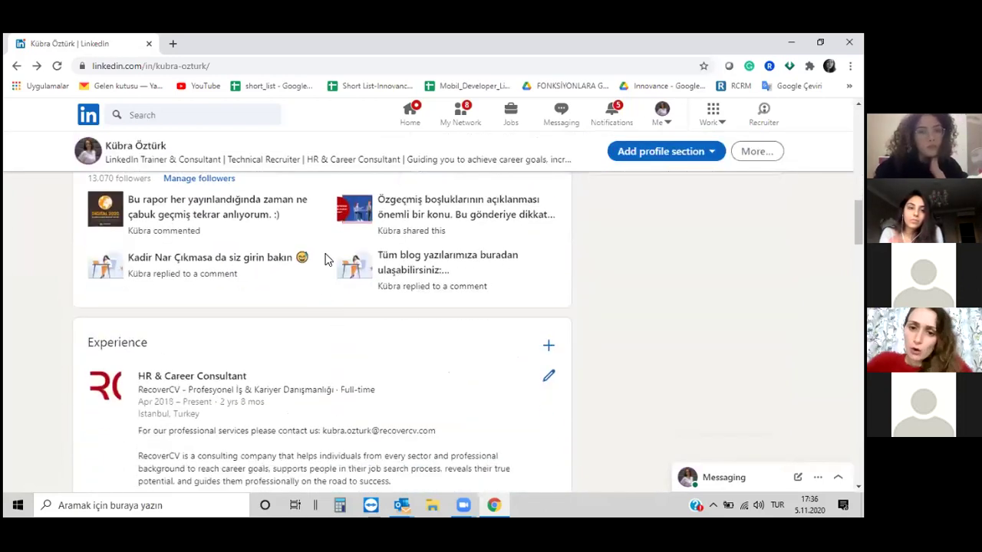
scroll(366, 320, down, 1)
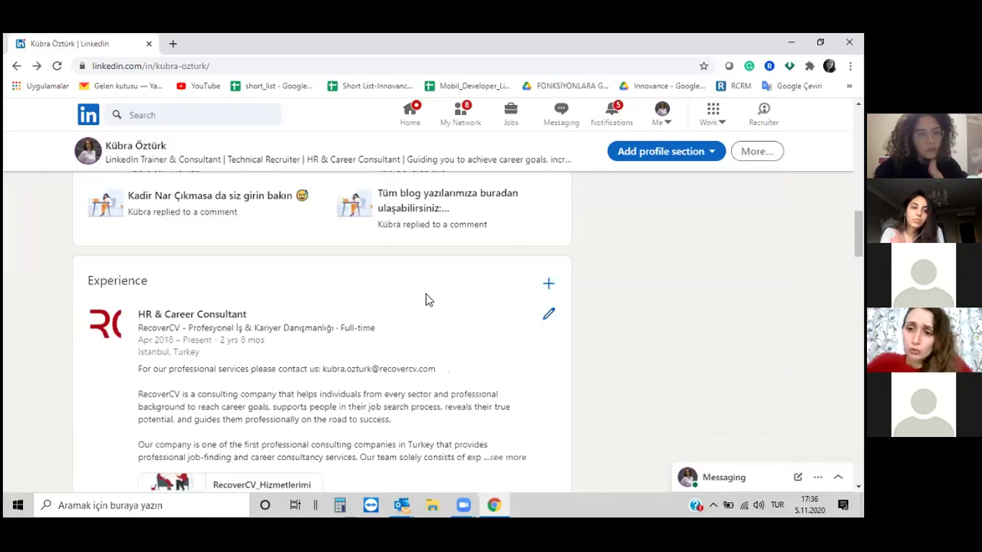
scroll(427, 299, down, 2)
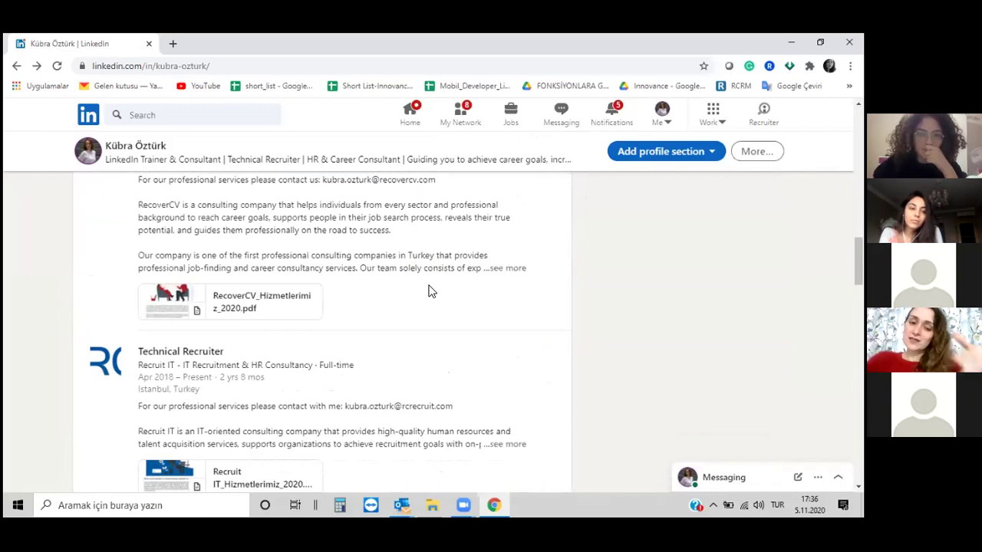
scroll(432, 295, down, 1)
scroll(434, 300, up, 2)
scroll(428, 294, up, 1)
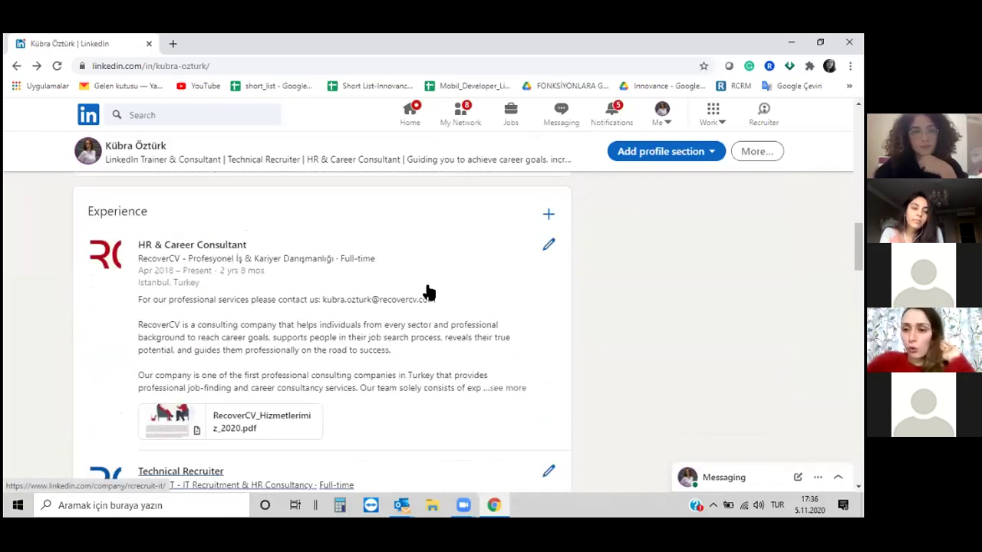
Review the Activity section with its recent posts and comments, together with the dashboard above it.
scroll(429, 294, up, 3)
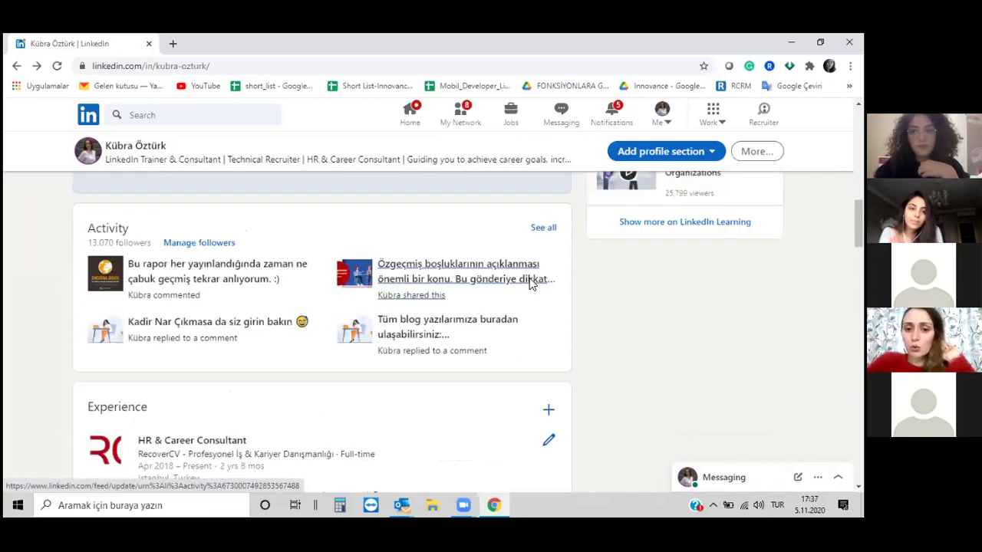
scroll(559, 268, up, 3)
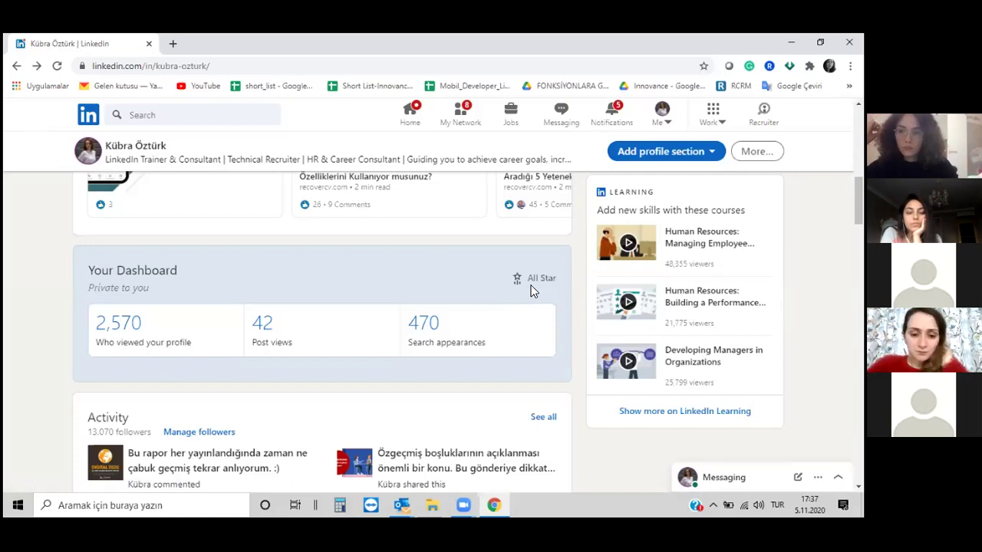
scroll(461, 322, down, 2)
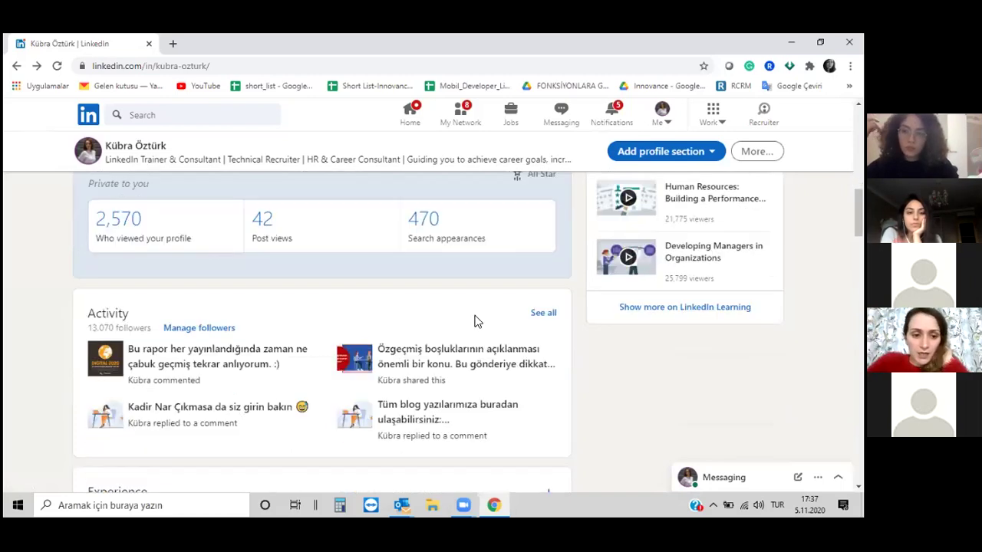
scroll(478, 319, down, 2)
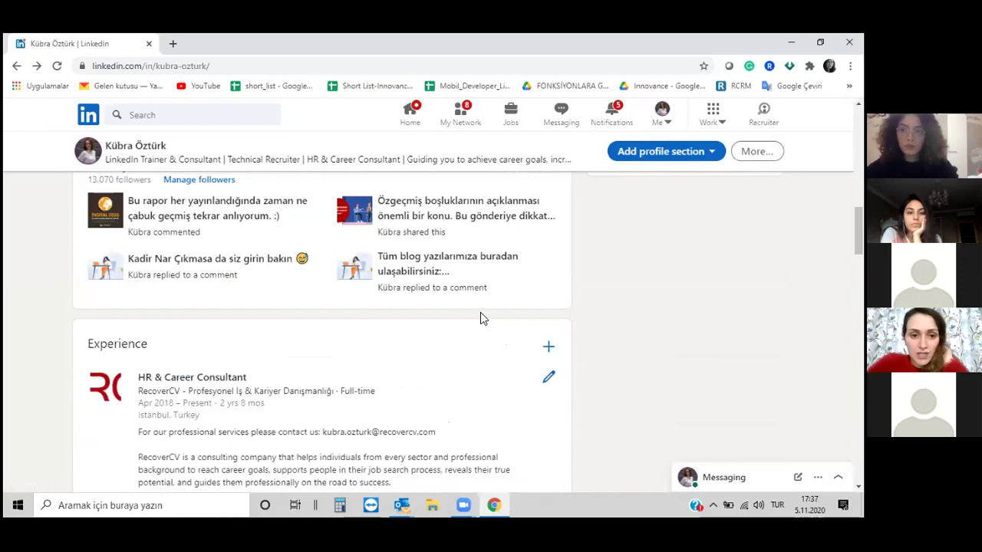
scroll(483, 316, up, 2)
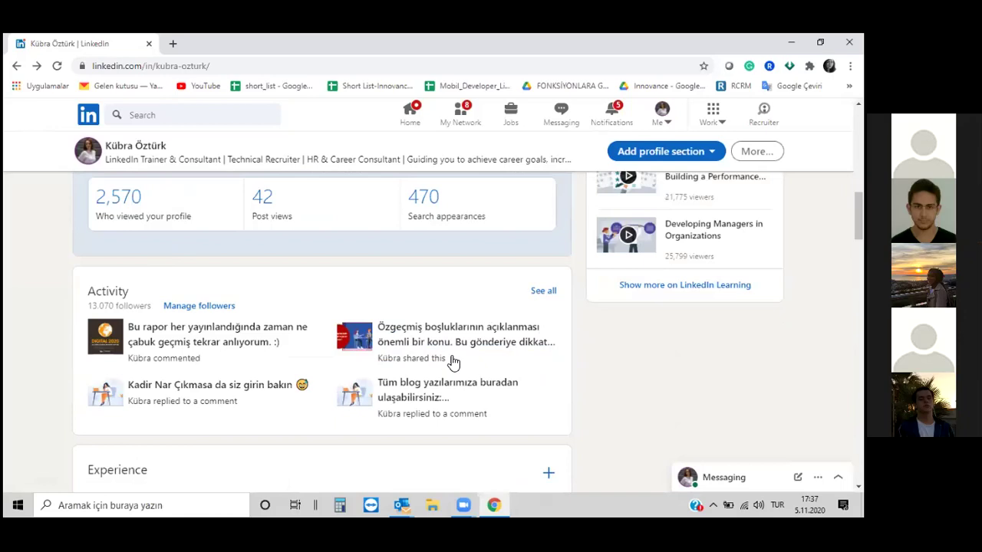
scroll(580, 317, down, 1)
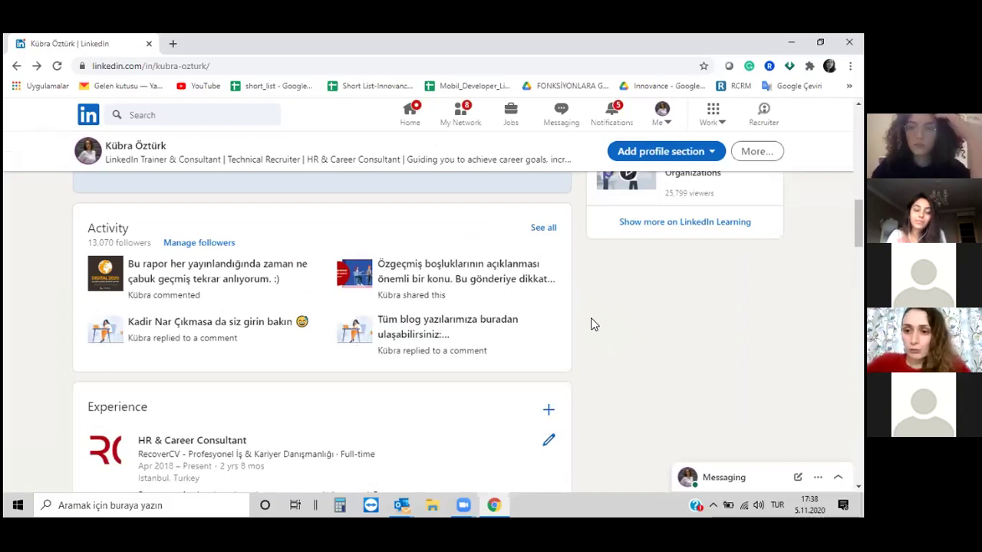
scroll(582, 312, down, 1)
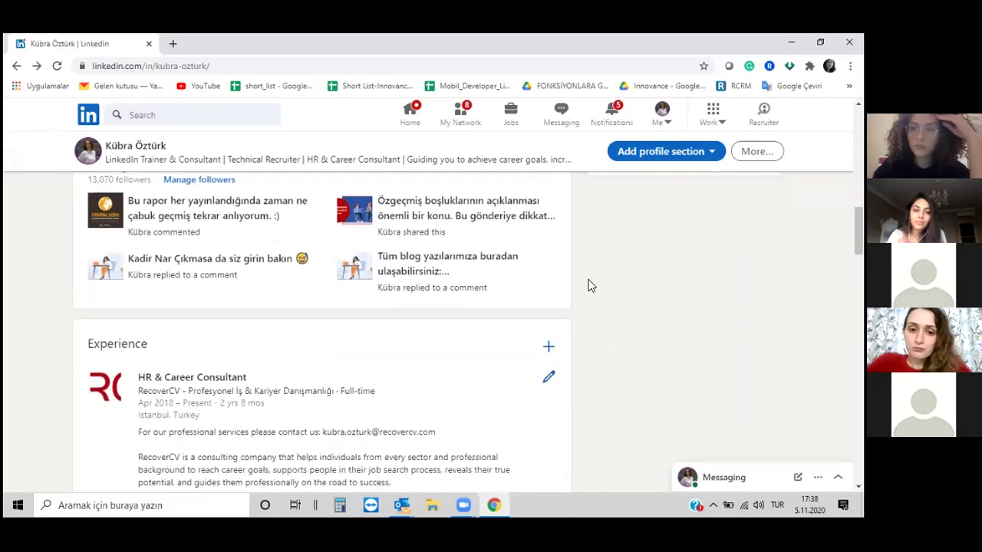
Look over the HR & Career Consultant and Technical Recruiter entries in the Experience section again.
scroll(583, 288, down, 2)
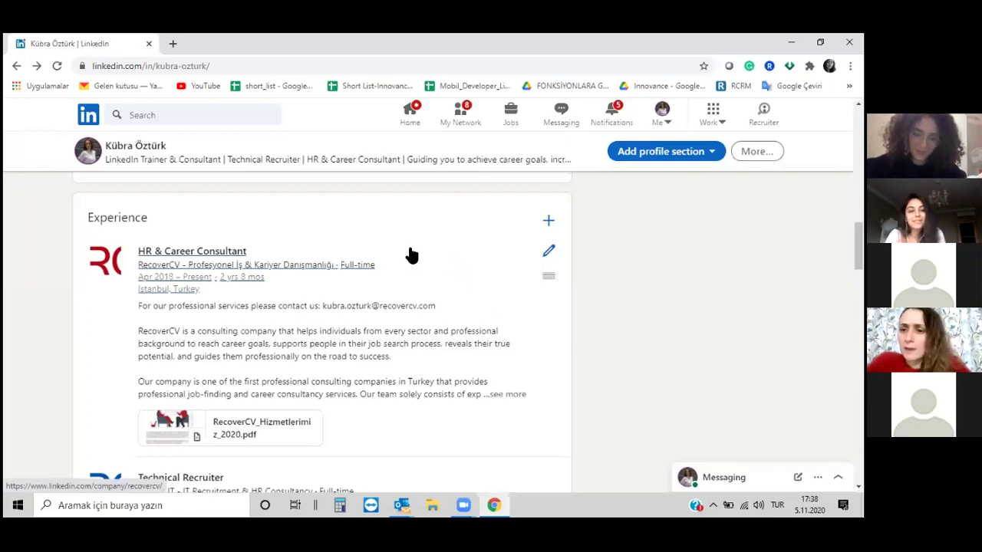
scroll(375, 283, down, 3)
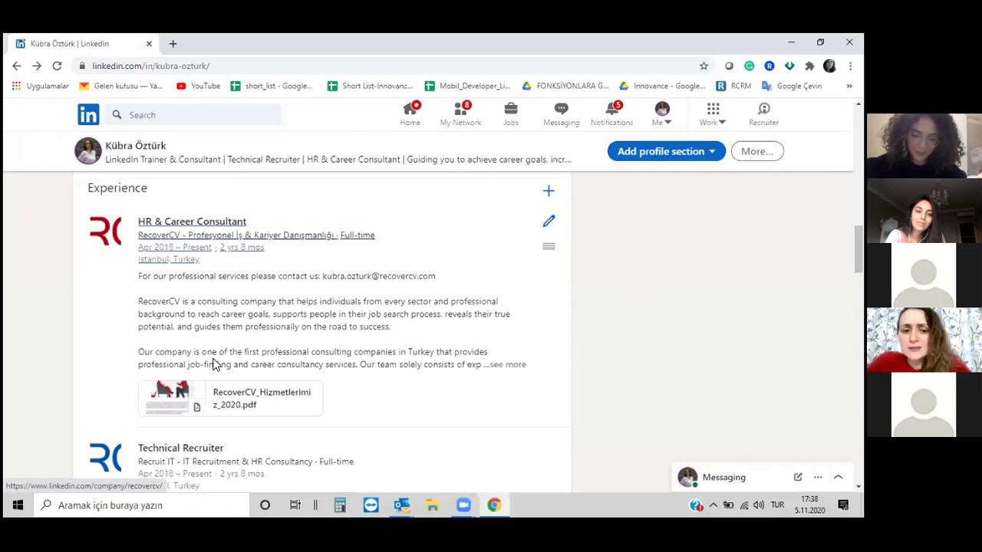
scroll(519, 292, down, 2)
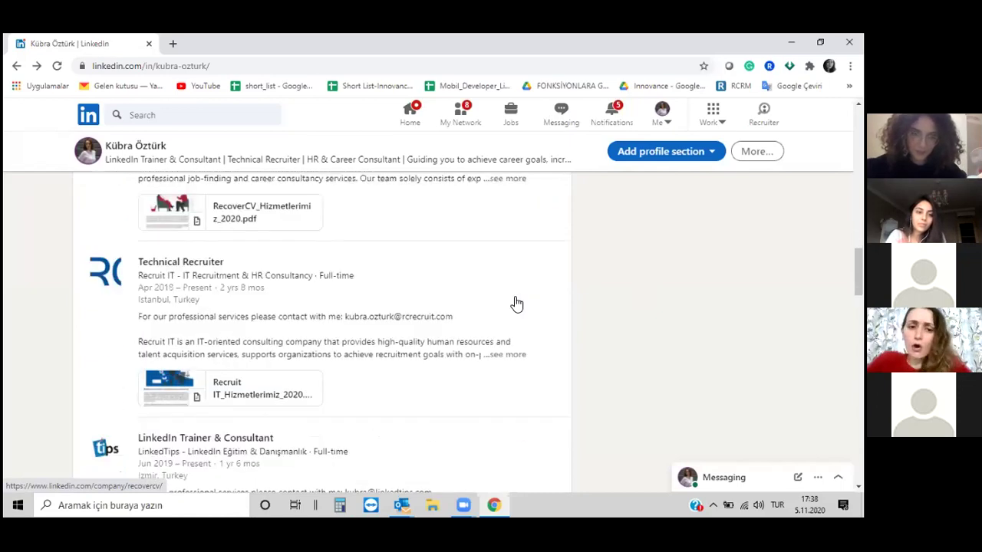
scroll(517, 304, up, 3)
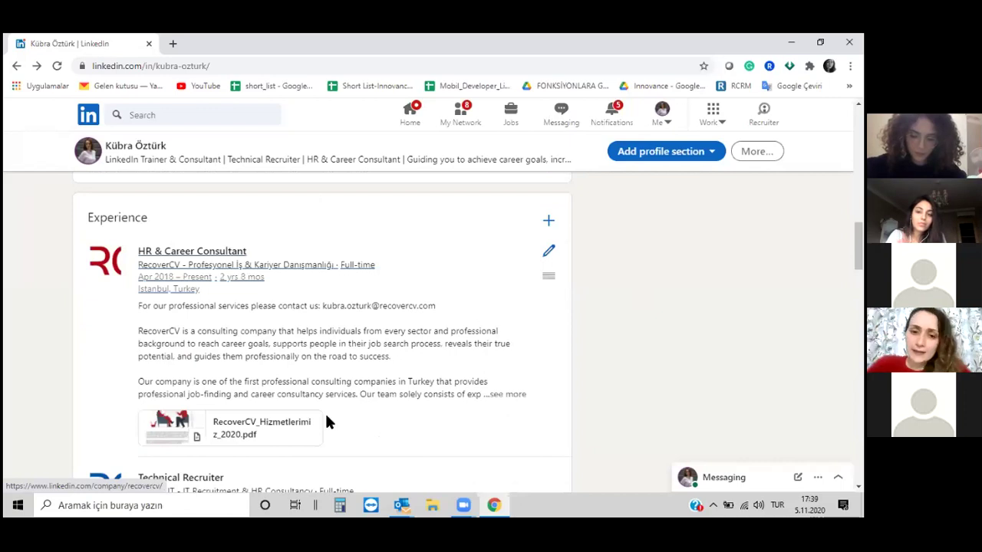
Open the HR & Career Consultant entry for editing, inspect its media upload and link options, and close it without saving.
scroll(324, 350, down, 1)
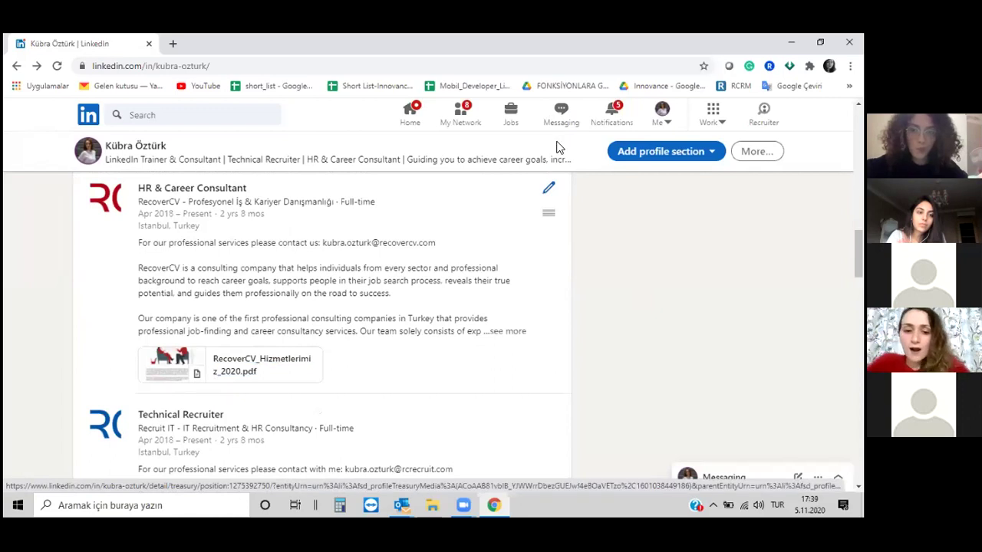
click(546, 196)
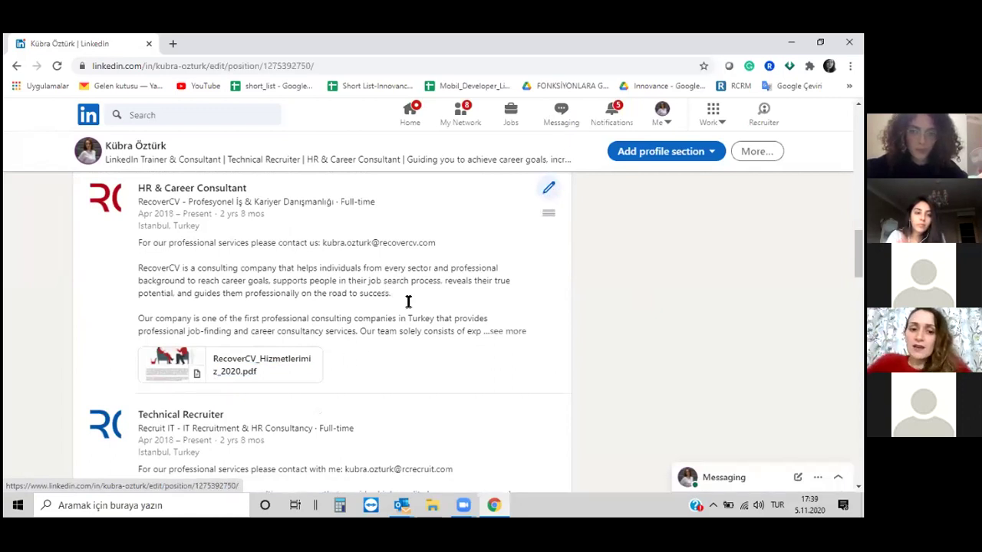
scroll(345, 322, down, 3)
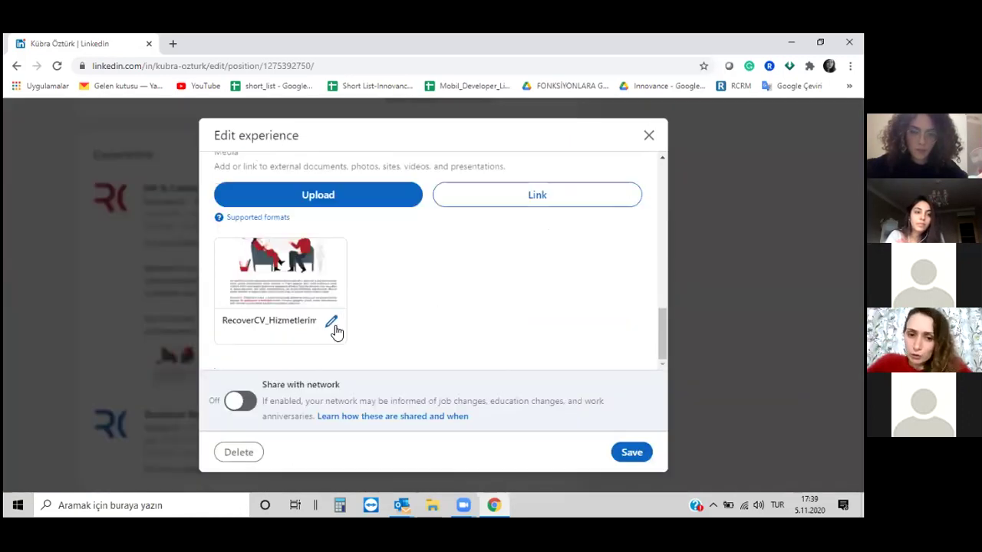
scroll(537, 283, up, 2)
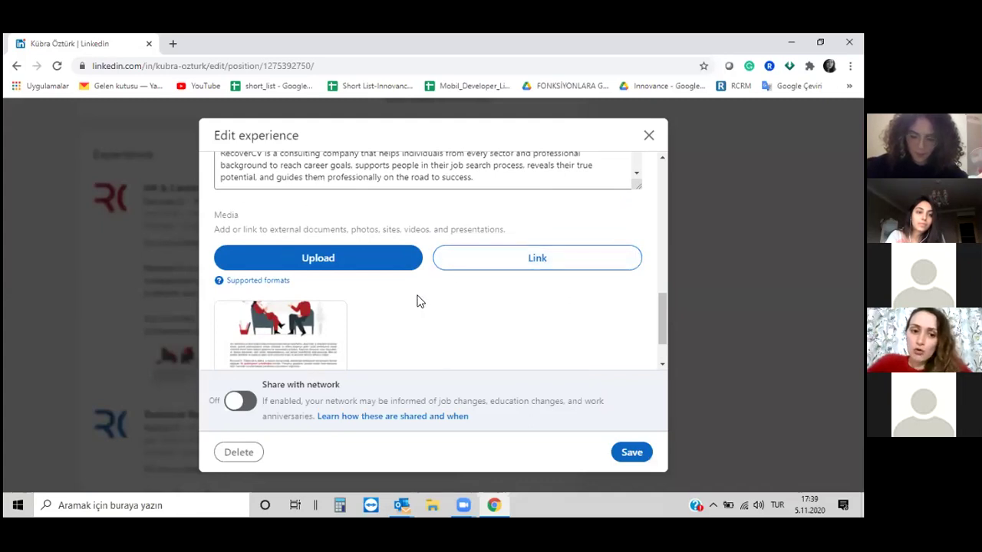
scroll(422, 307, down, 1)
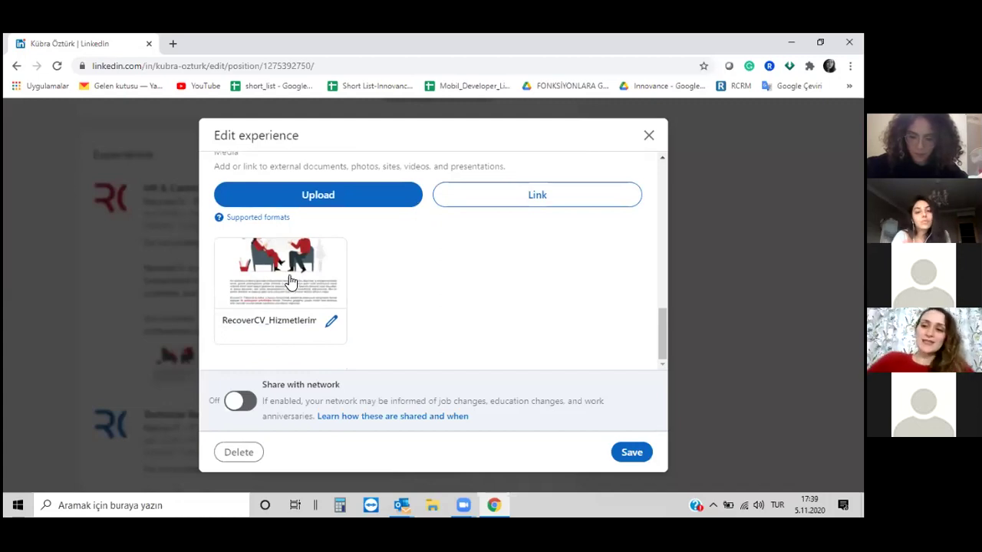
click(656, 132)
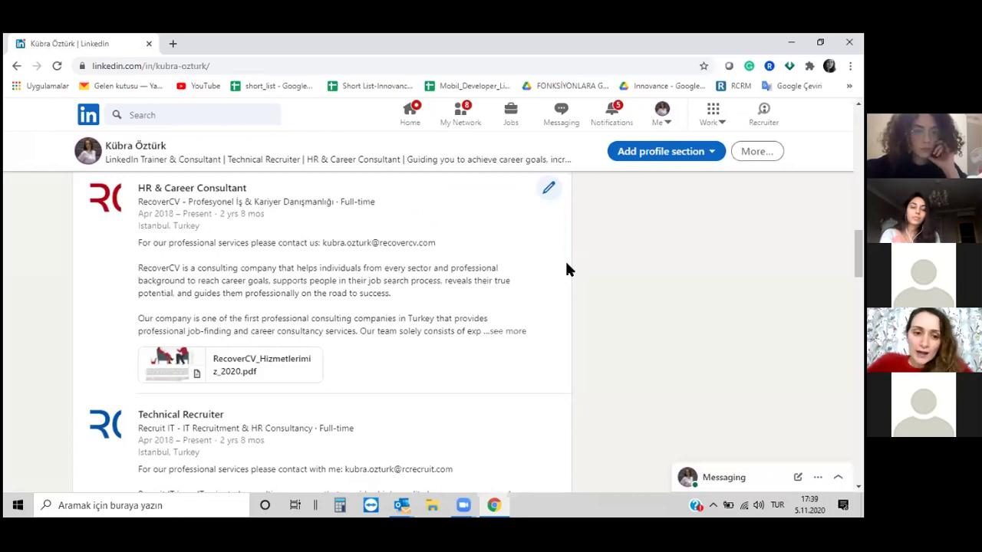
Expand the full HR & Career Consultant description and read through its list of professional services.
scroll(546, 284, down, 2)
scroll(531, 284, up, 2)
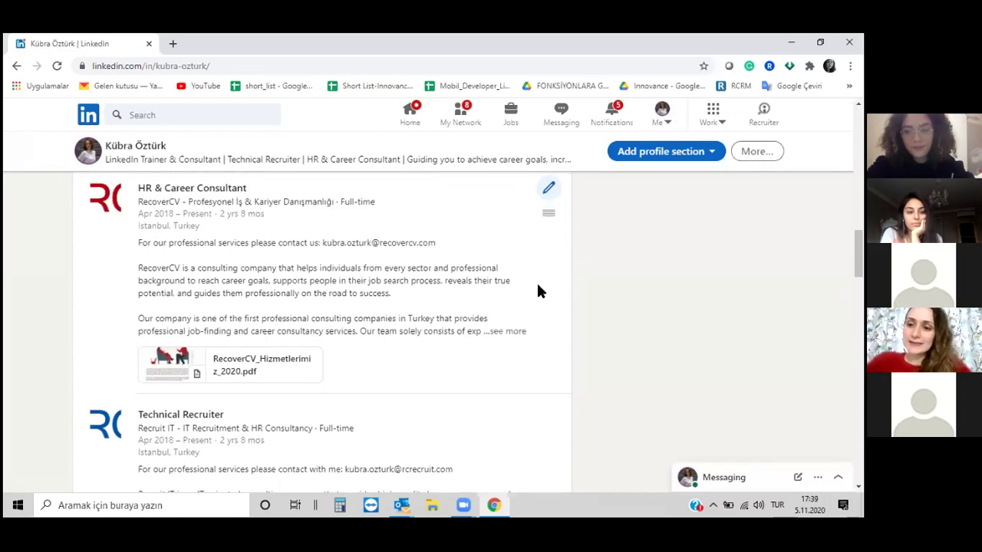
click(520, 333)
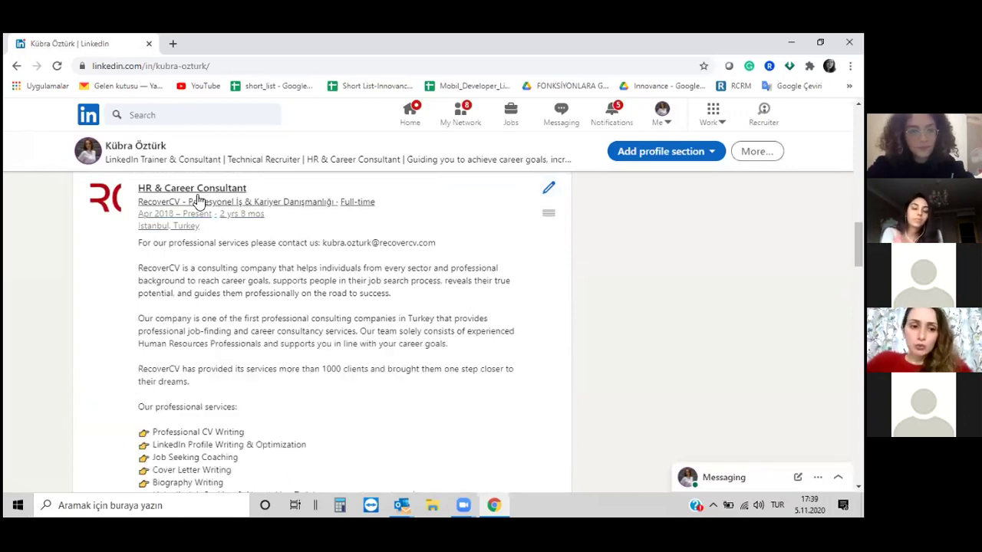
scroll(247, 231, up, 1)
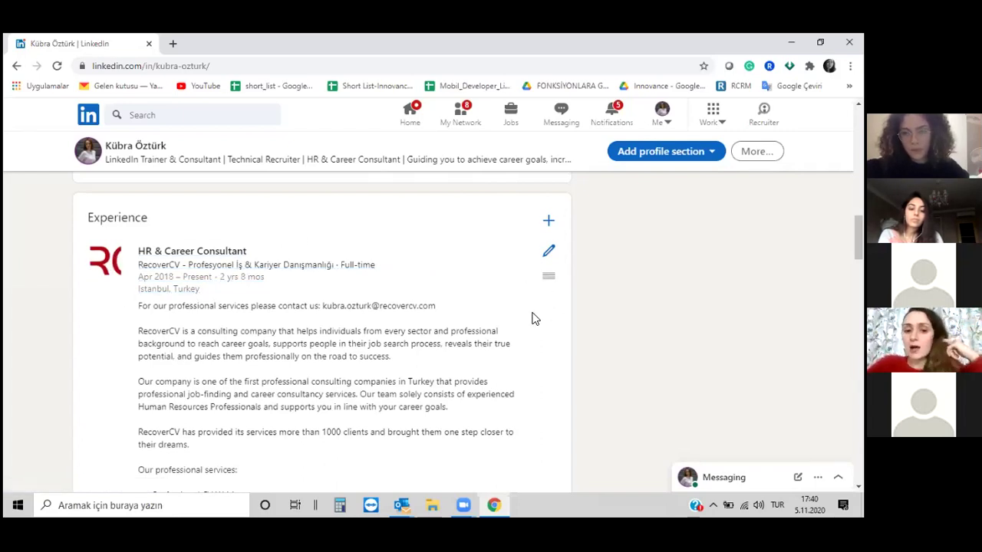
scroll(534, 319, down, 3)
scroll(495, 311, down, 4)
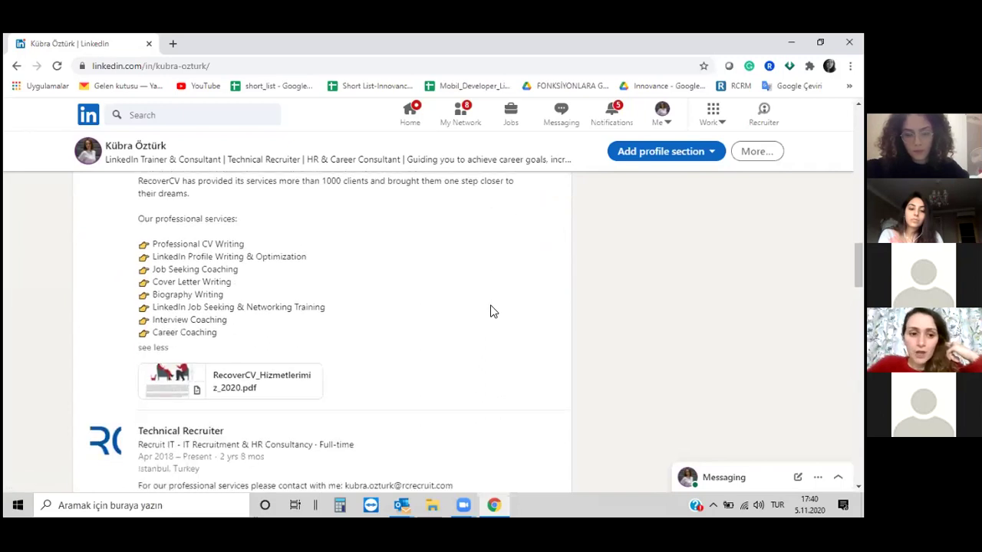
Move past the remaining Experience entries and examine the Education section with its two Kadir Has University degrees.
scroll(539, 276, down, 2)
scroll(540, 280, down, 3)
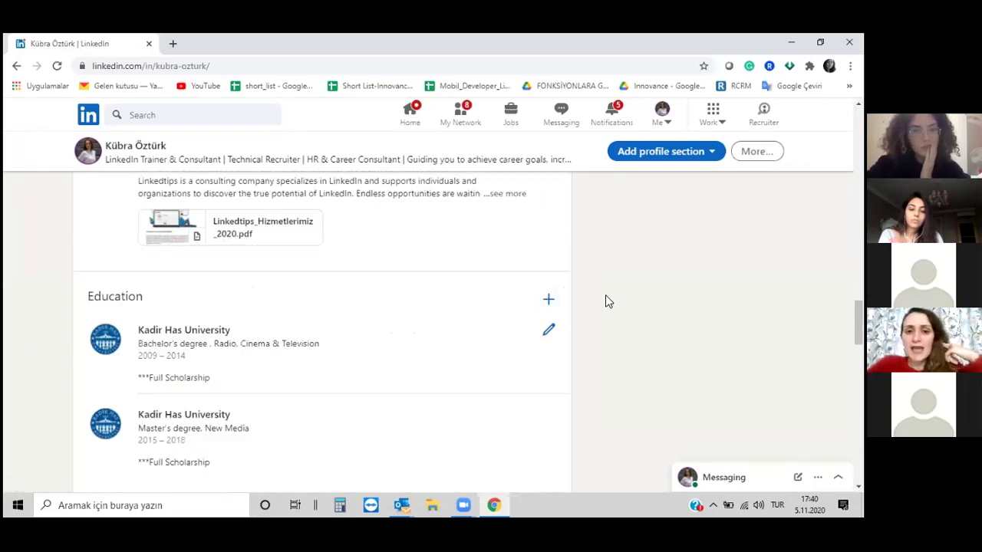
scroll(610, 299, down, 1)
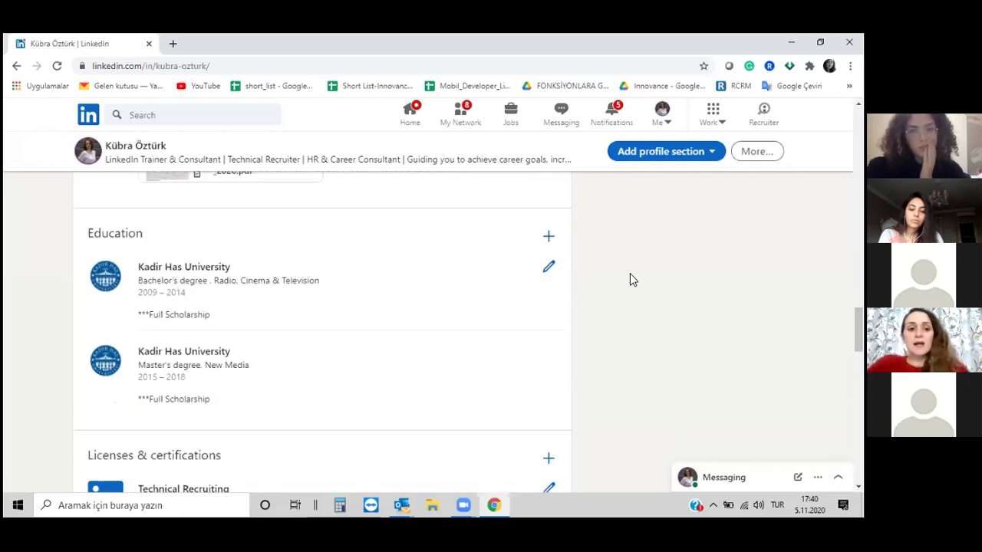
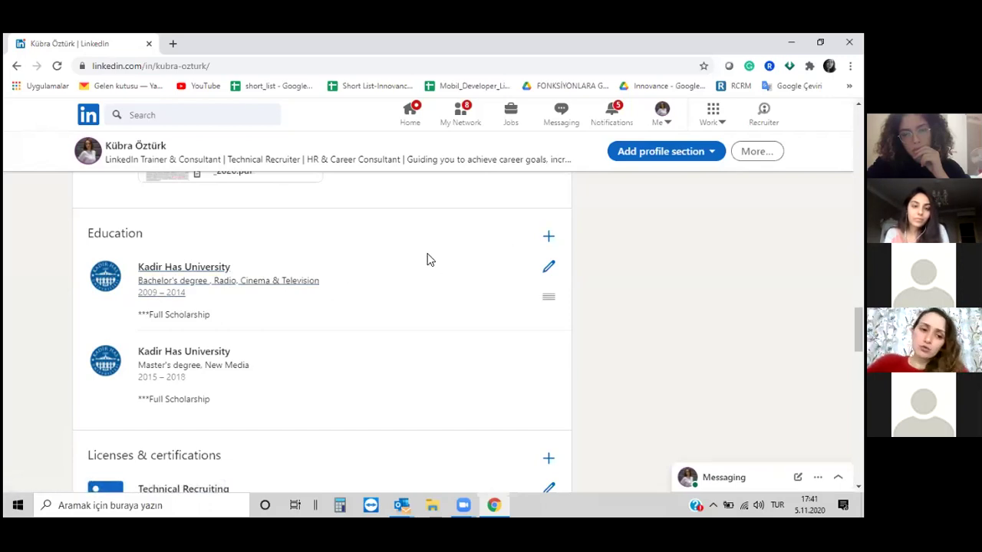
Open the Kadir Has University bachelor's degree for editing and examine its description and activities fields.
click(547, 268)
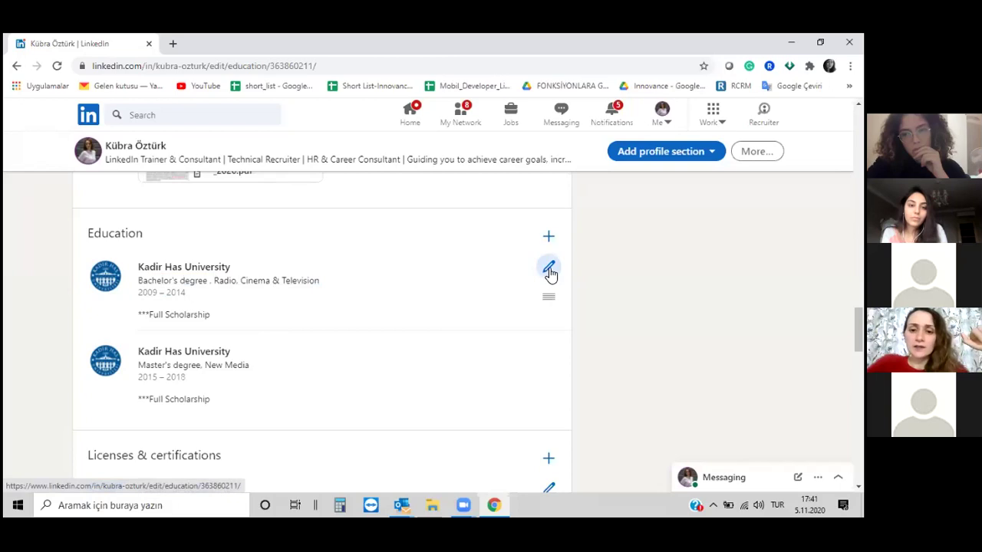
scroll(379, 274, down, 5)
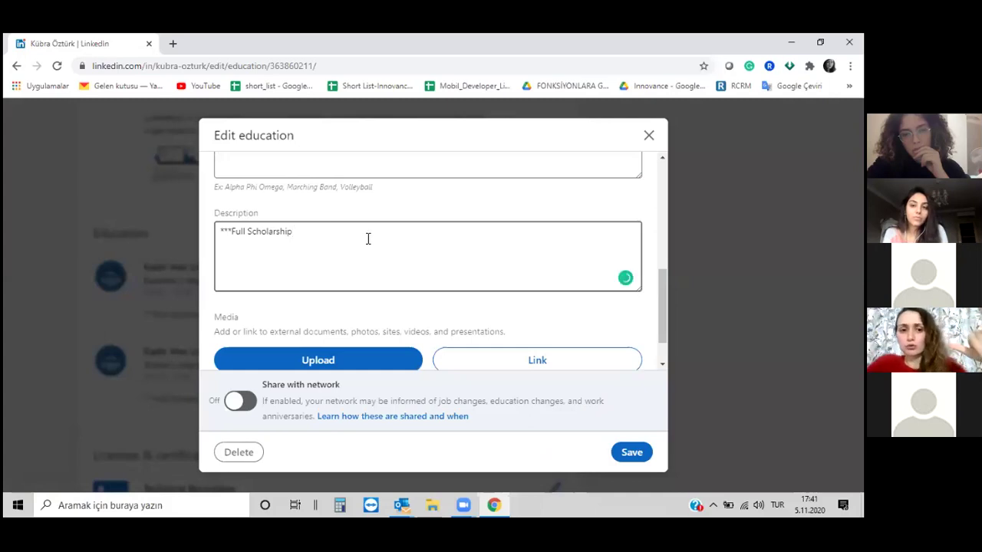
scroll(368, 240, down, 1)
scroll(365, 245, up, 3)
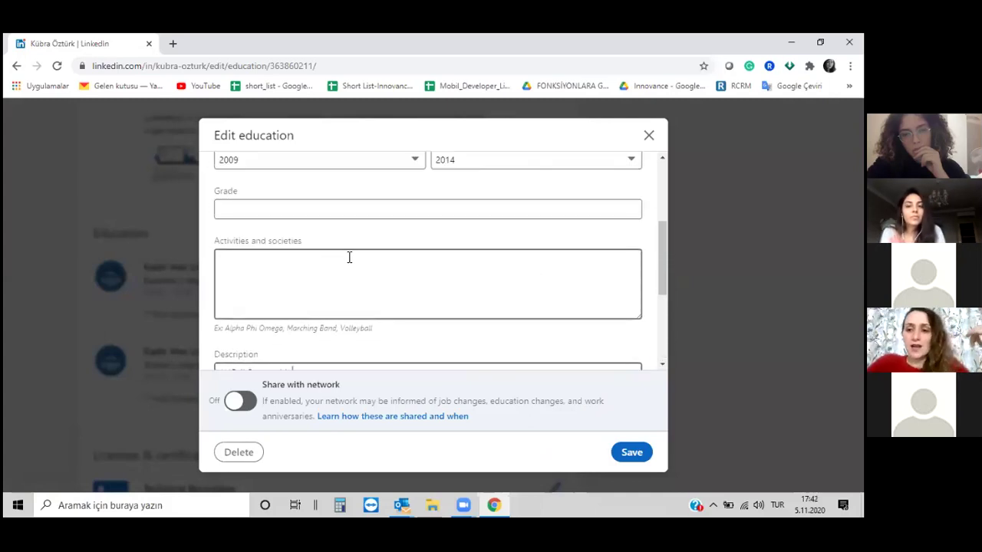
scroll(351, 276, down, 2)
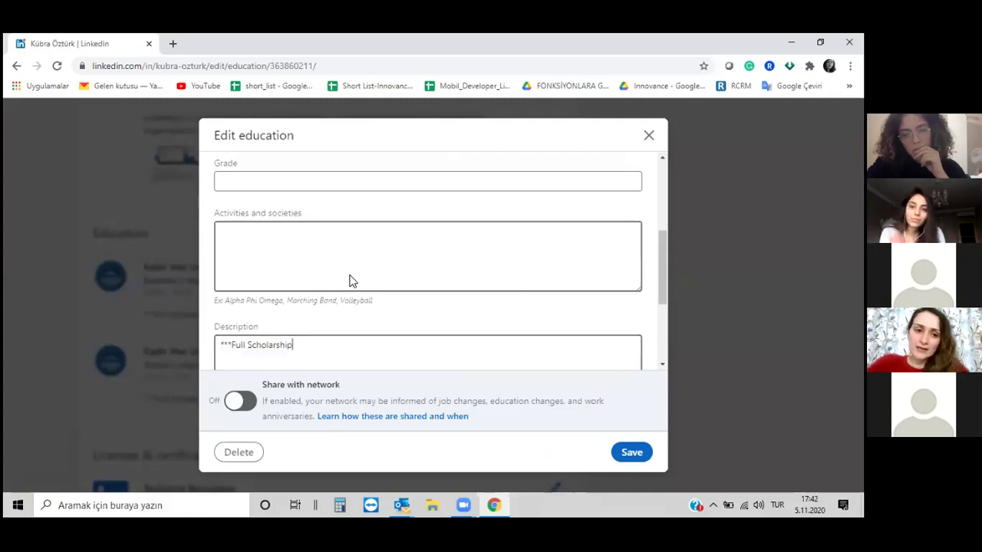
Check the education entry's grade field and media options, then close the form and discard any changes.
scroll(280, 268, up, 3)
click(283, 269)
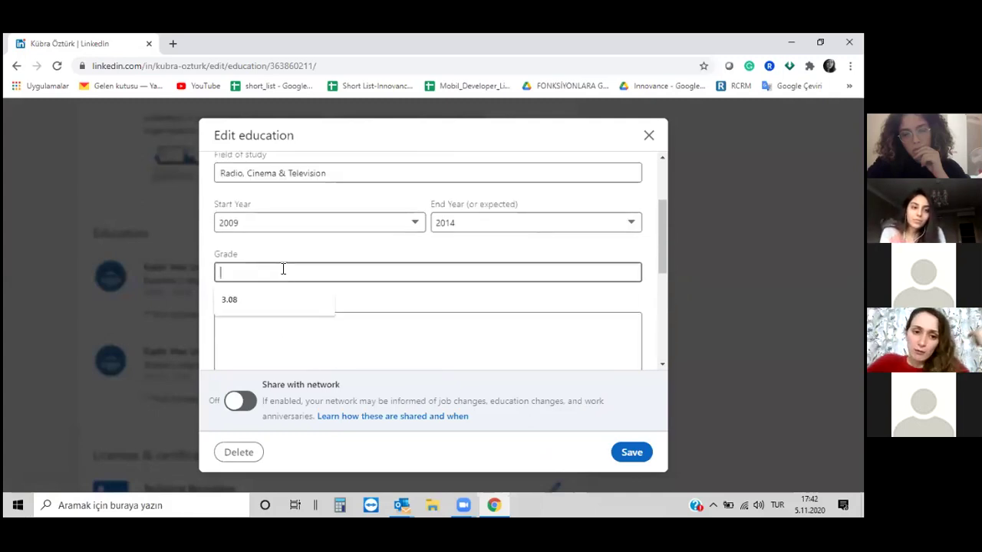
click(424, 294)
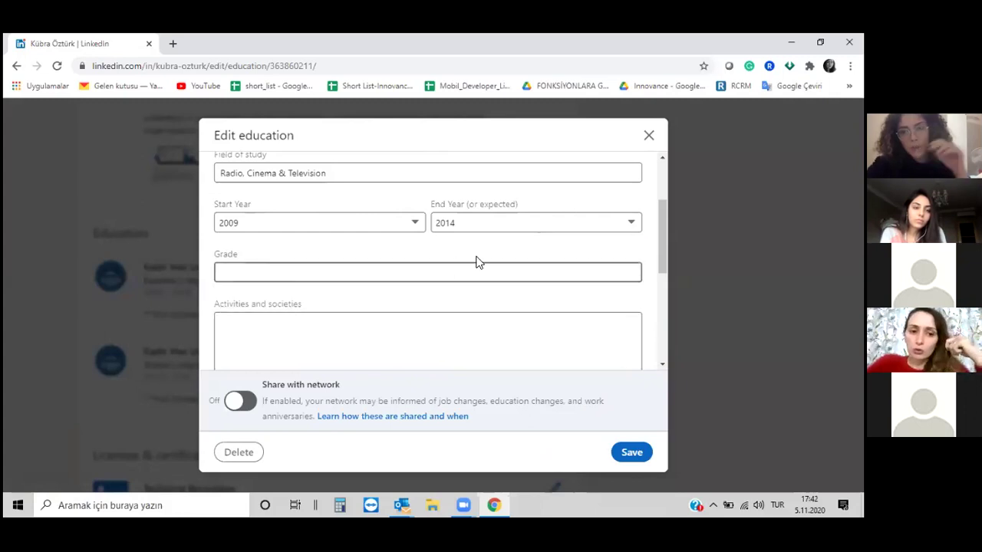
scroll(525, 271, down, 4)
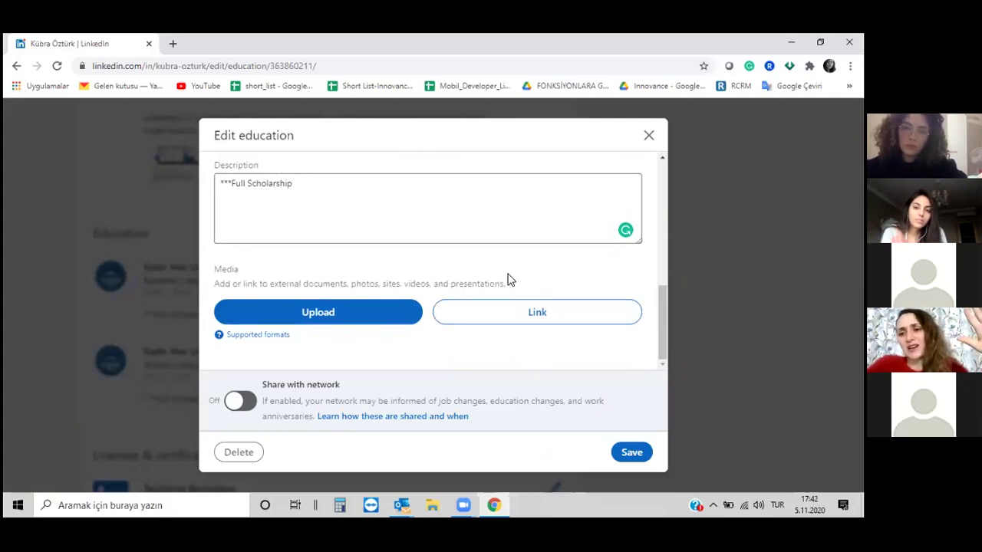
click(648, 138)
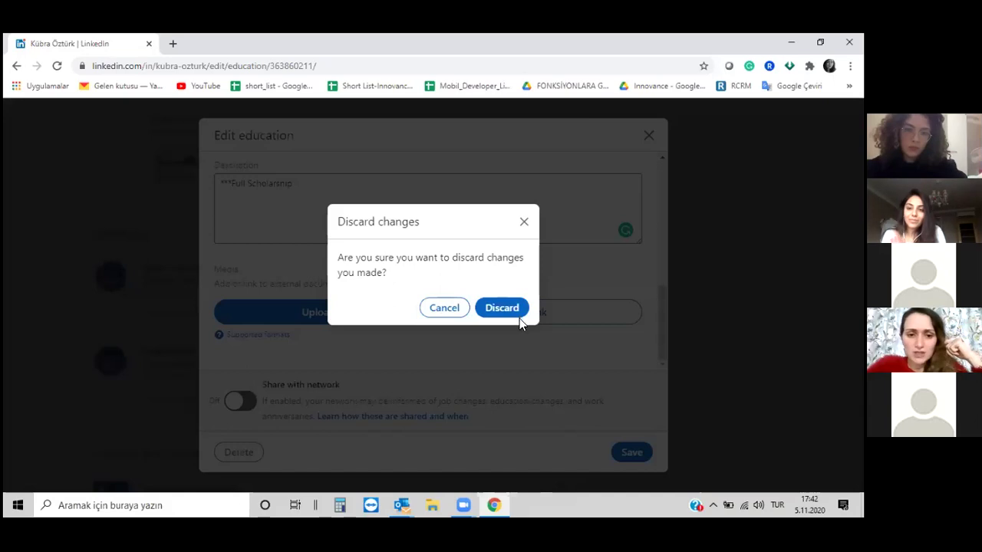
click(500, 314)
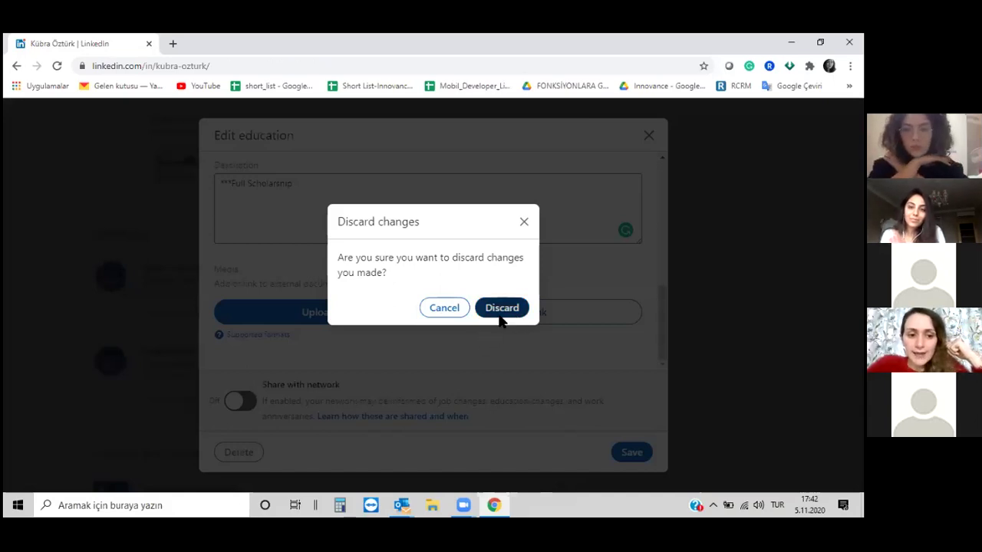
Examine the Licenses & certifications section, including the Technical Recruiting and Employer Branding to Attract Talent certificates.
scroll(499, 311, down, 3)
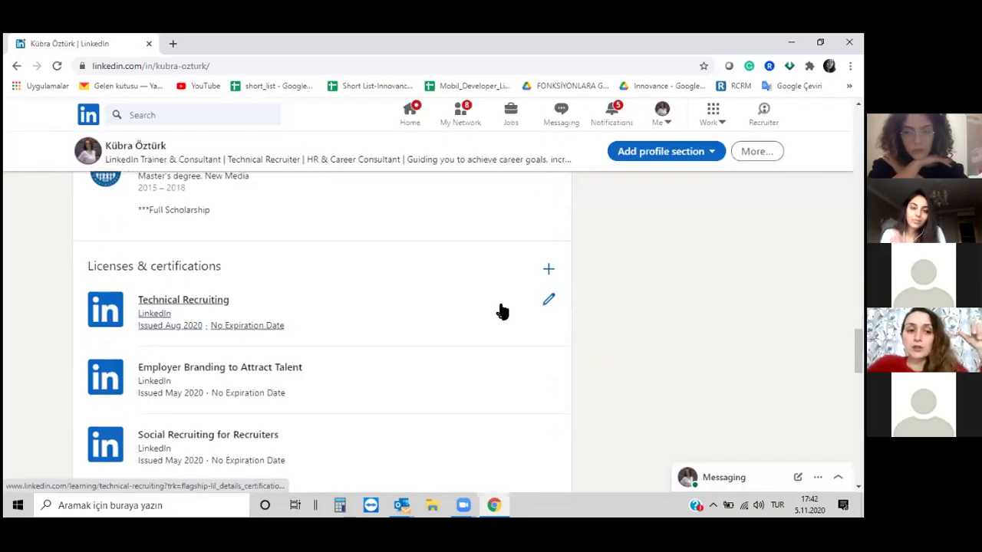
scroll(499, 311, down, 1)
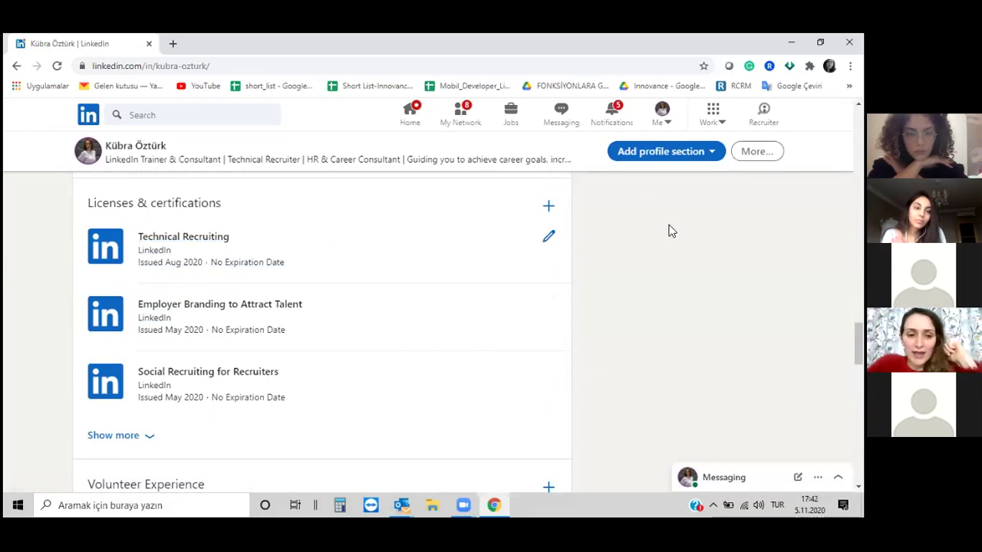
Expand the full Licenses & certifications list and examine the entries down to Spoken English Summer School.
click(145, 437)
scroll(418, 361, up, 2)
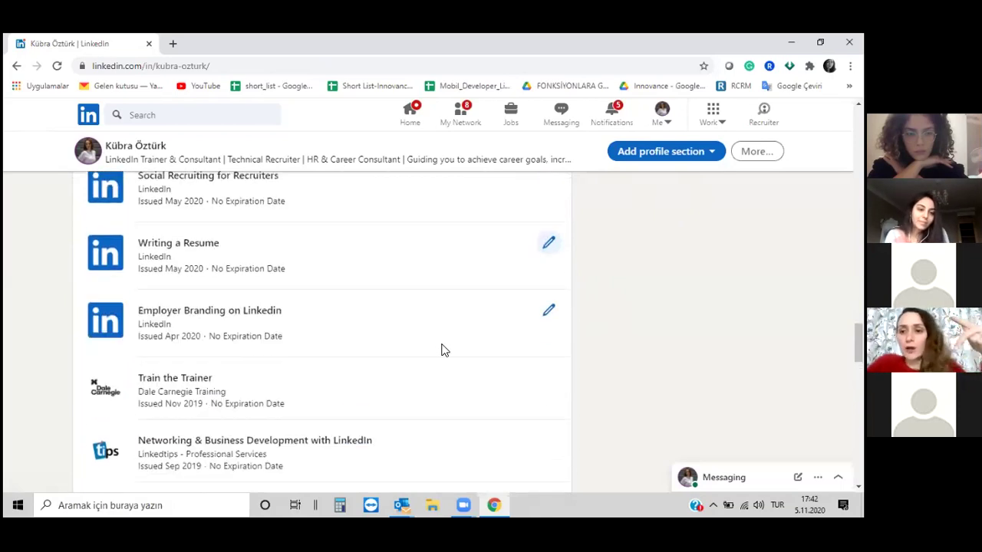
scroll(444, 355, down, 2)
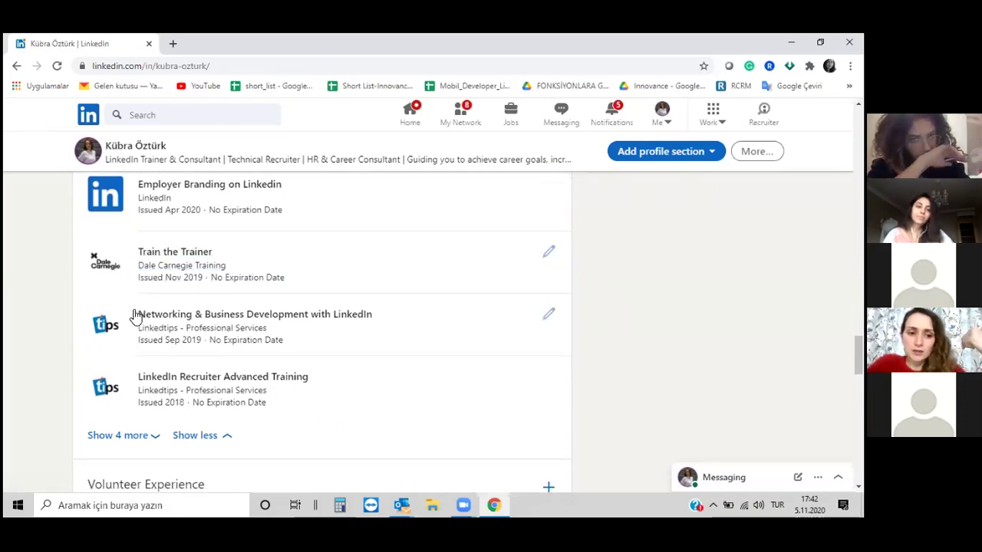
scroll(449, 307, down, 2)
scroll(485, 316, down, 3)
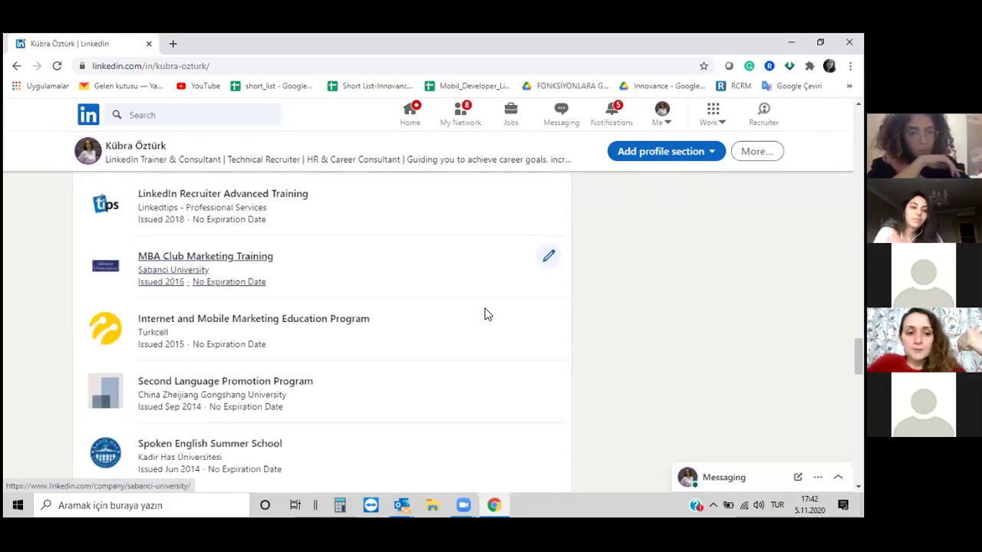
scroll(476, 316, down, 2)
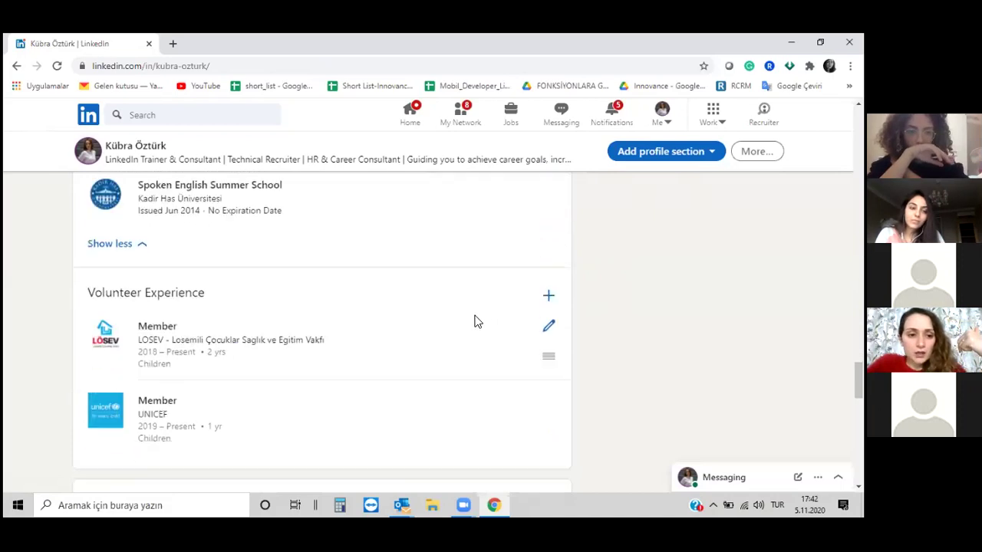
Examine the Volunteer Experience section with its LÖSEV and UNICEF memberships.
scroll(469, 316, down, 1)
scroll(476, 314, down, 1)
scroll(491, 287, up, 2)
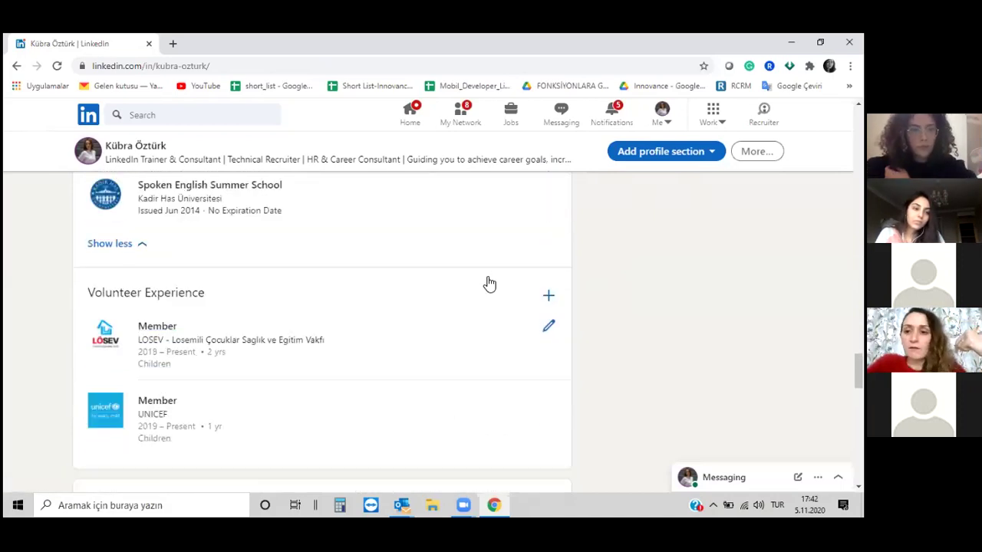
scroll(489, 284, down, 1)
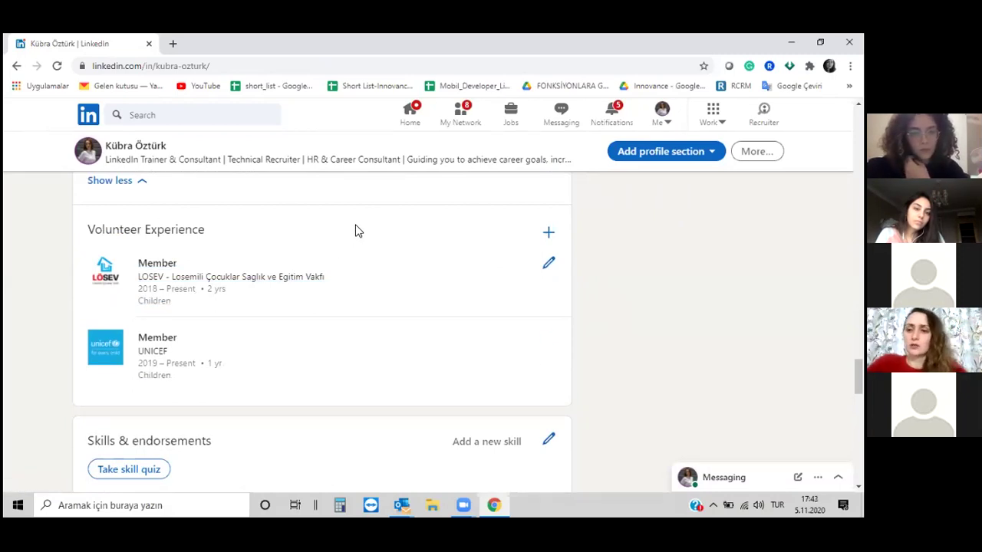
scroll(366, 242, down, 2)
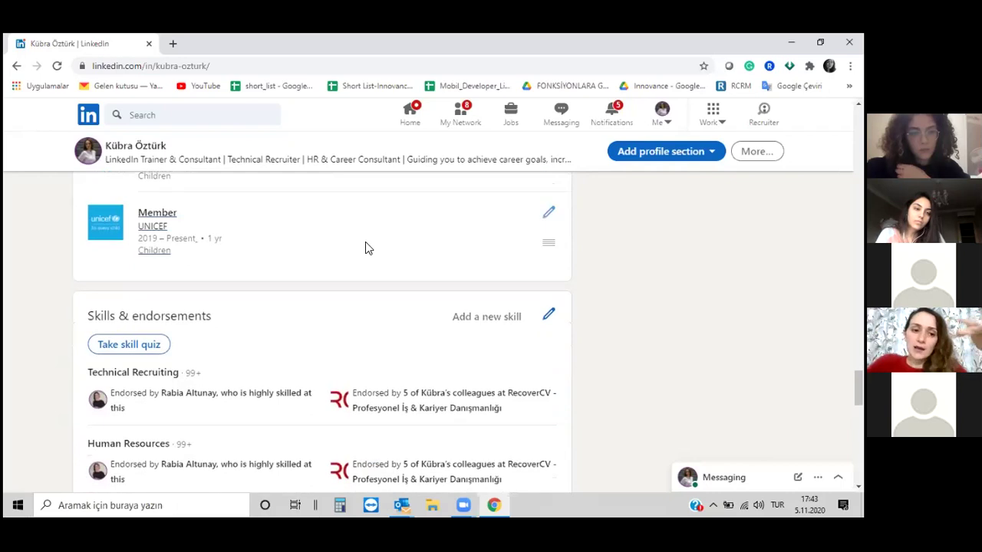
scroll(365, 245, up, 2)
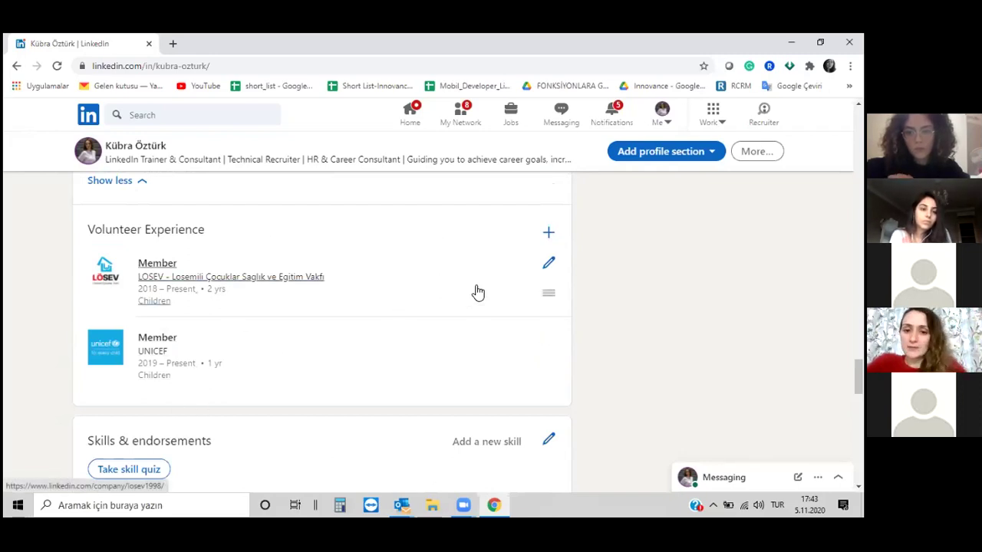
scroll(483, 276, down, 1)
scroll(495, 254, down, 1)
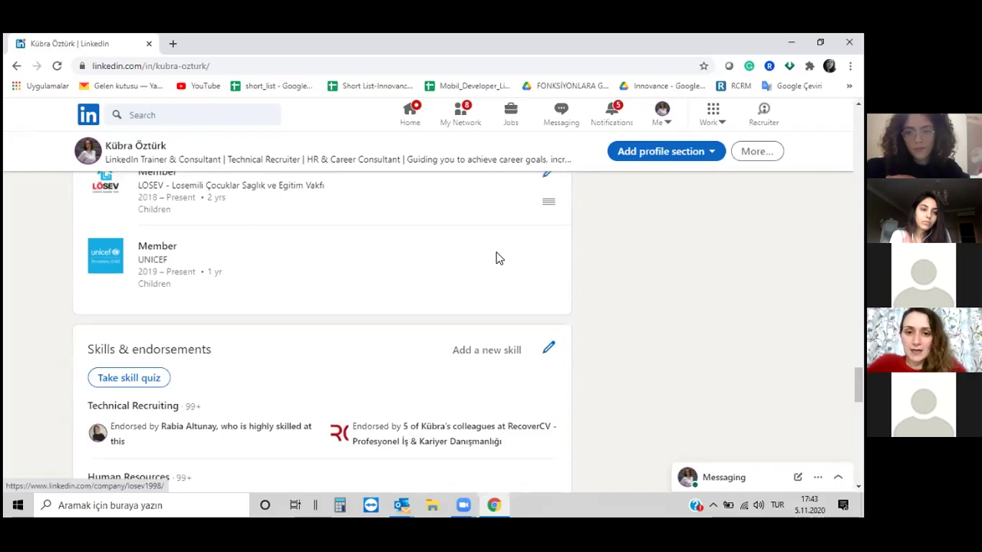
Expand the Skills & endorsements section and examine its skill groups, from Other Skills back up to Industry Knowledge.
scroll(498, 257, down, 2)
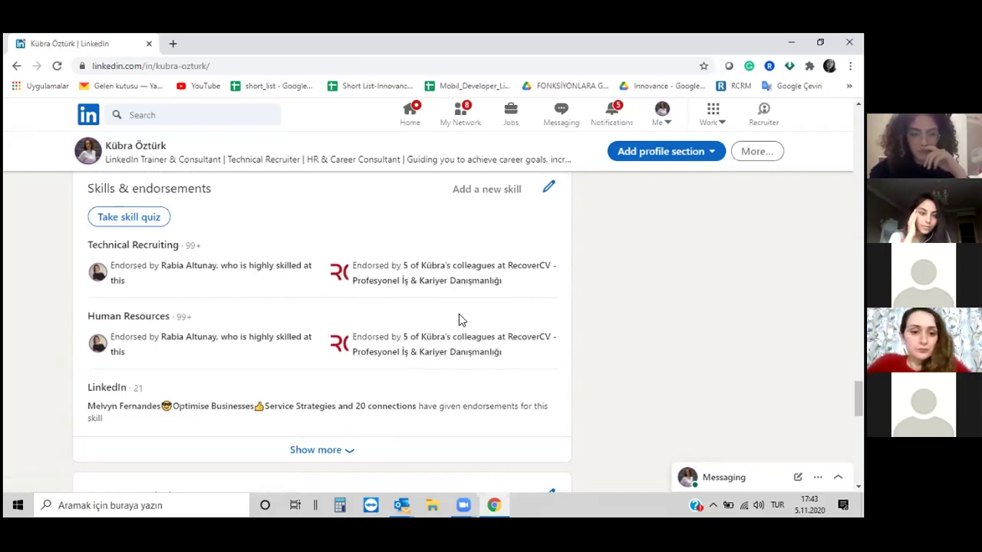
click(336, 458)
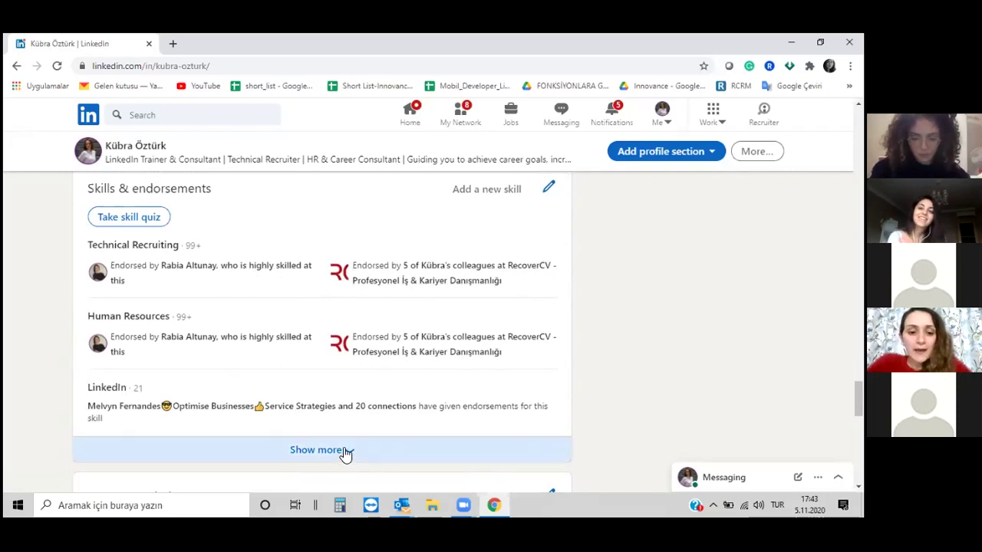
scroll(441, 368, down, 5)
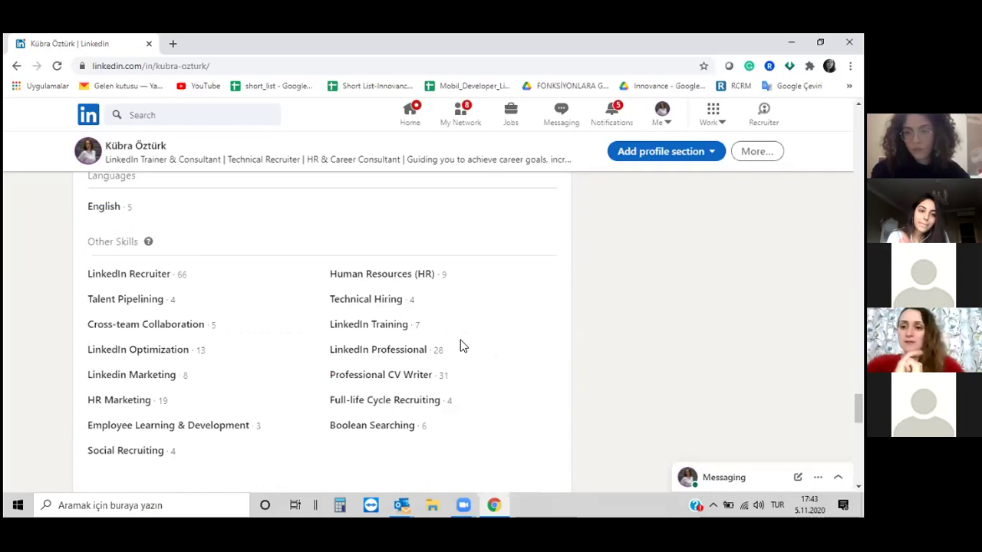
scroll(464, 343, up, 1)
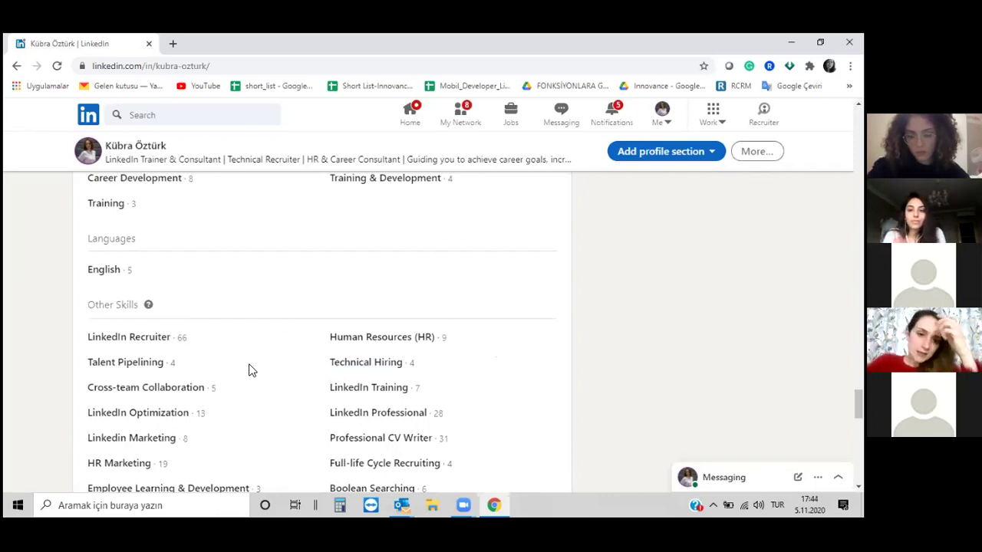
scroll(249, 370, down, 2)
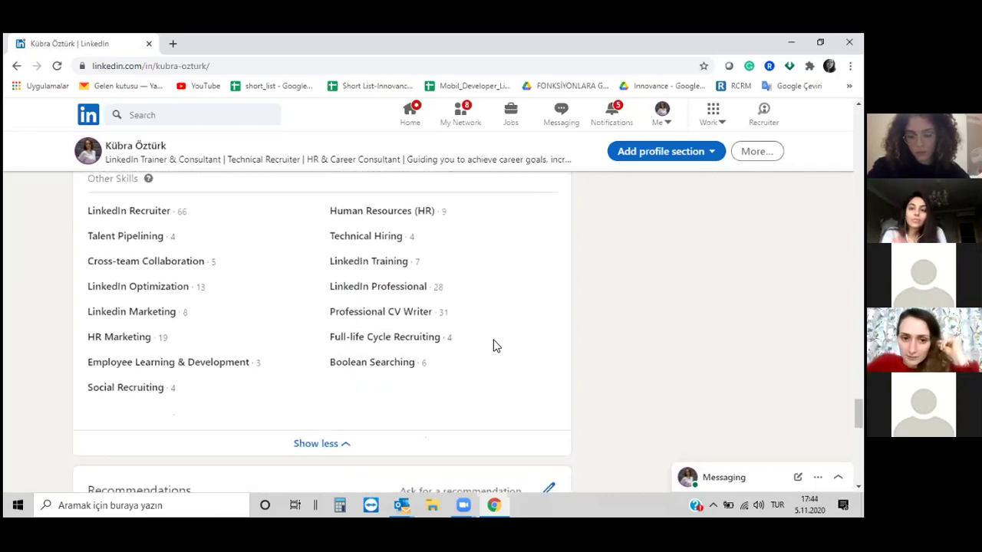
scroll(493, 343, up, 2)
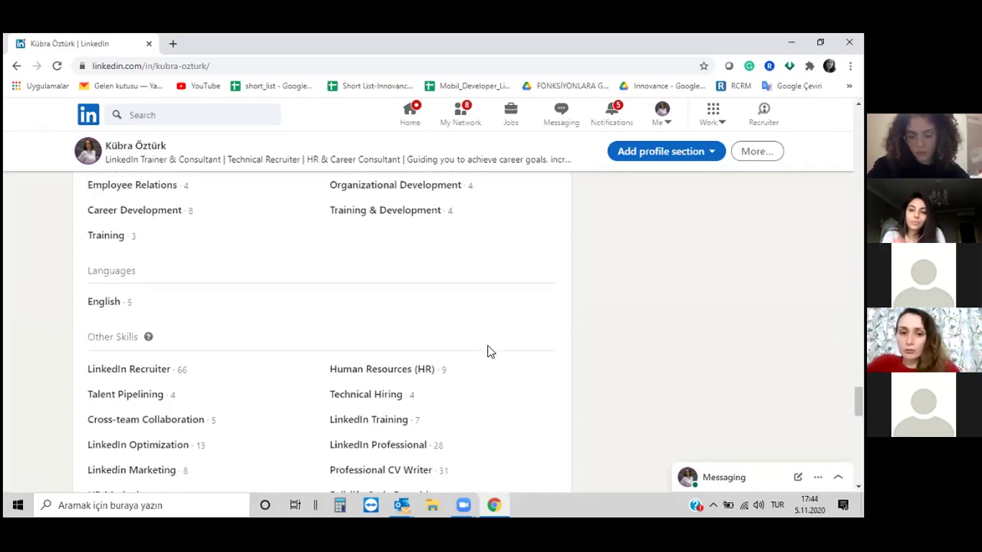
scroll(491, 351, up, 4)
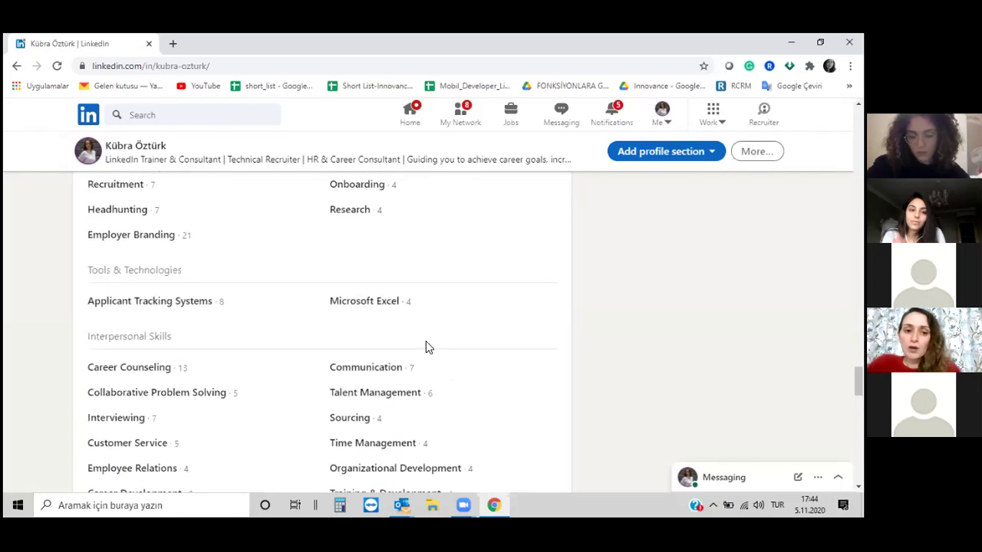
scroll(429, 347, up, 2)
scroll(428, 345, up, 2)
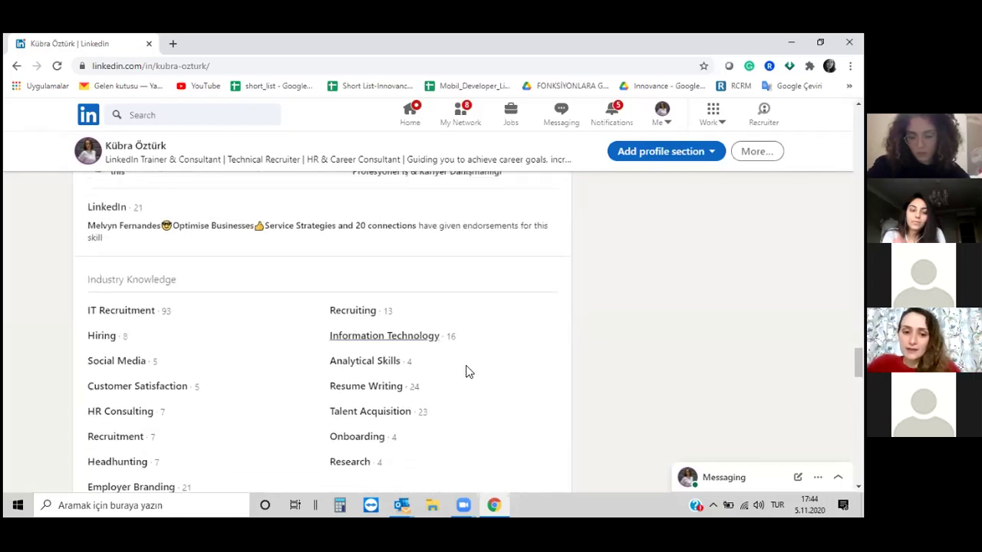
Review the endorsed skills from Industry Knowledge through Tools & Technologies, Interpersonal Skills and Languages to Other Skills.
scroll(516, 362, down, 1)
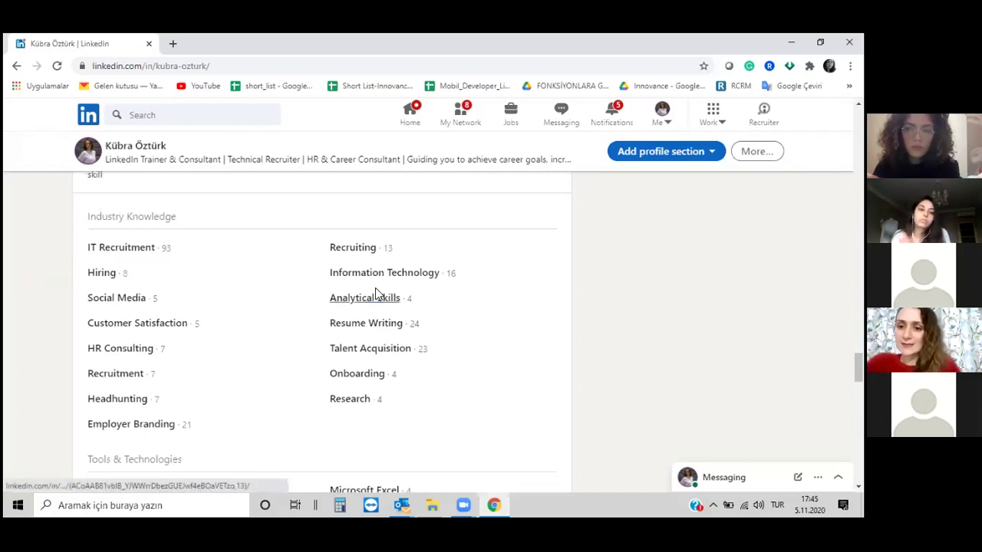
scroll(378, 298, down, 3)
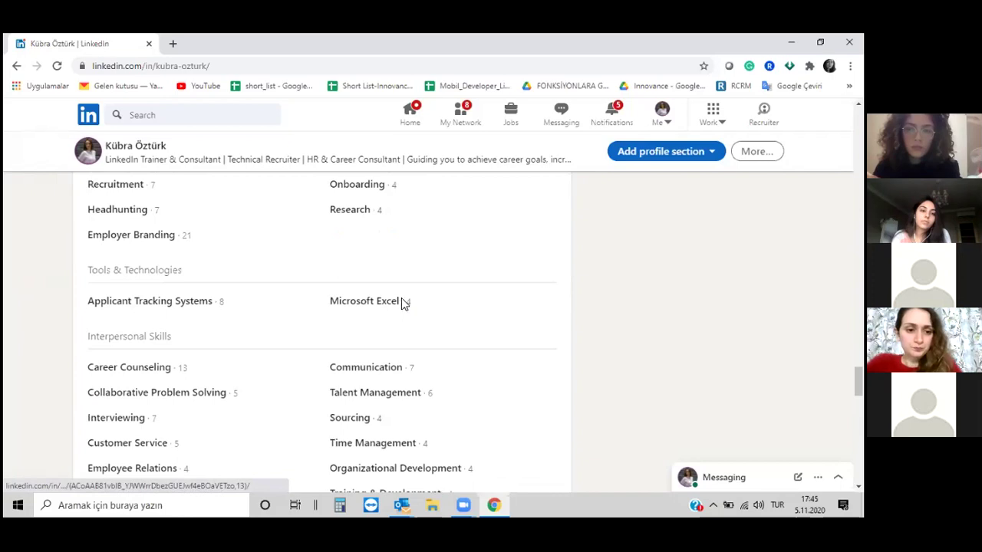
scroll(396, 227, down, 4)
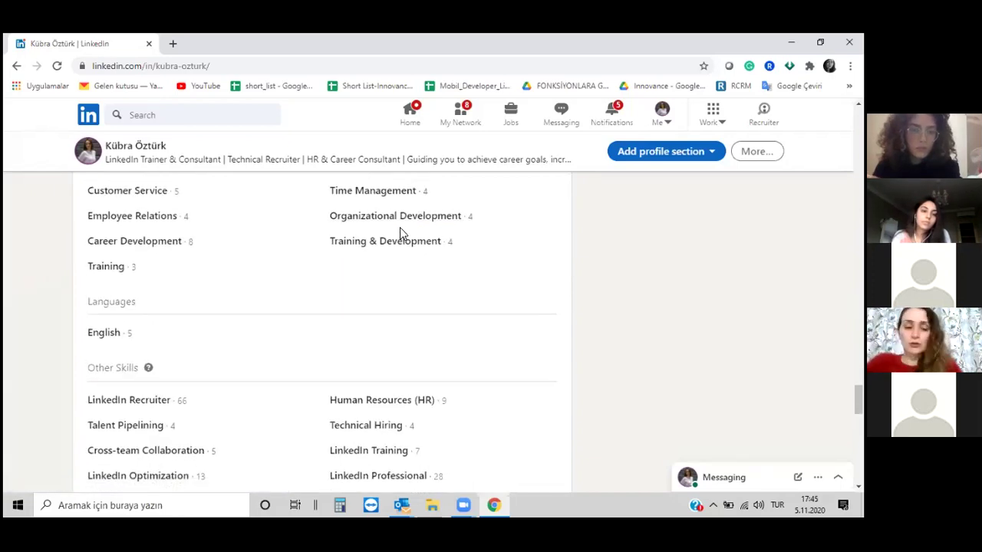
scroll(400, 228, down, 1)
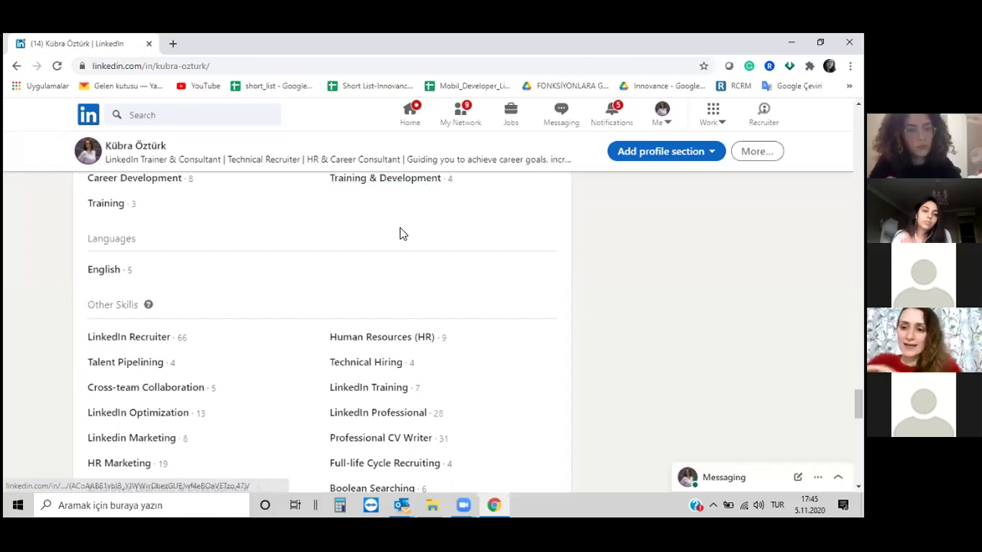
scroll(452, 282, down, 1)
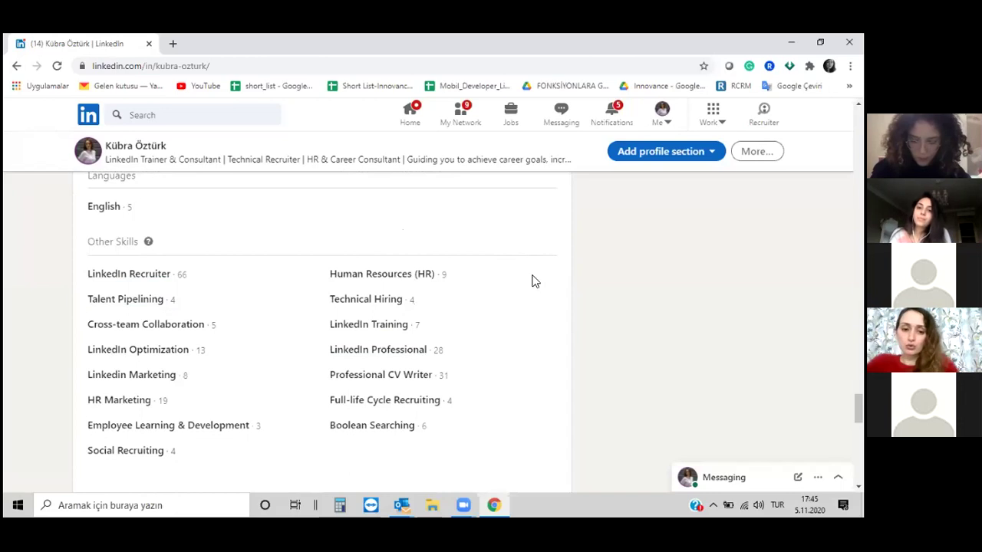
scroll(495, 292, down, 2)
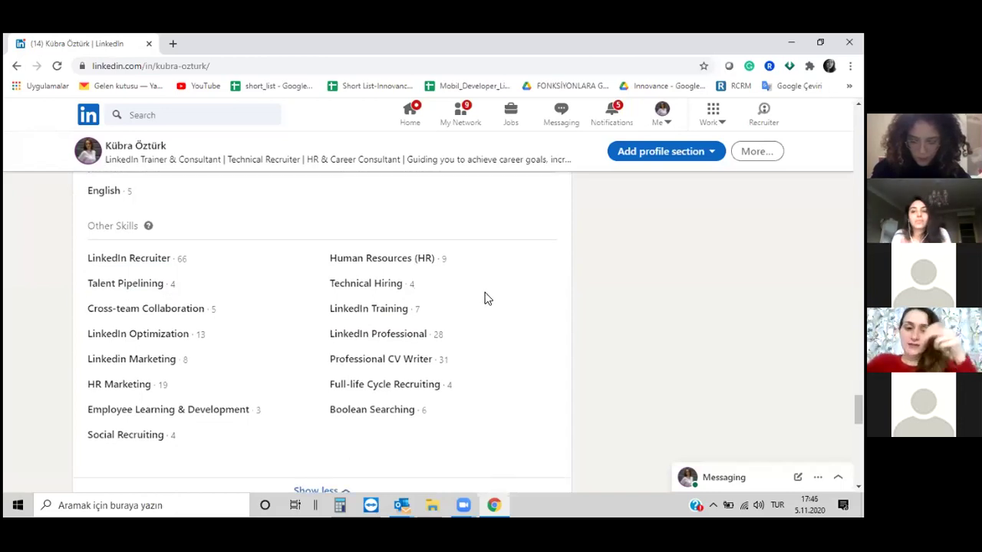
Examine the received recommendations, highlighting the text of the first one and clearing the selection.
scroll(485, 298, down, 1)
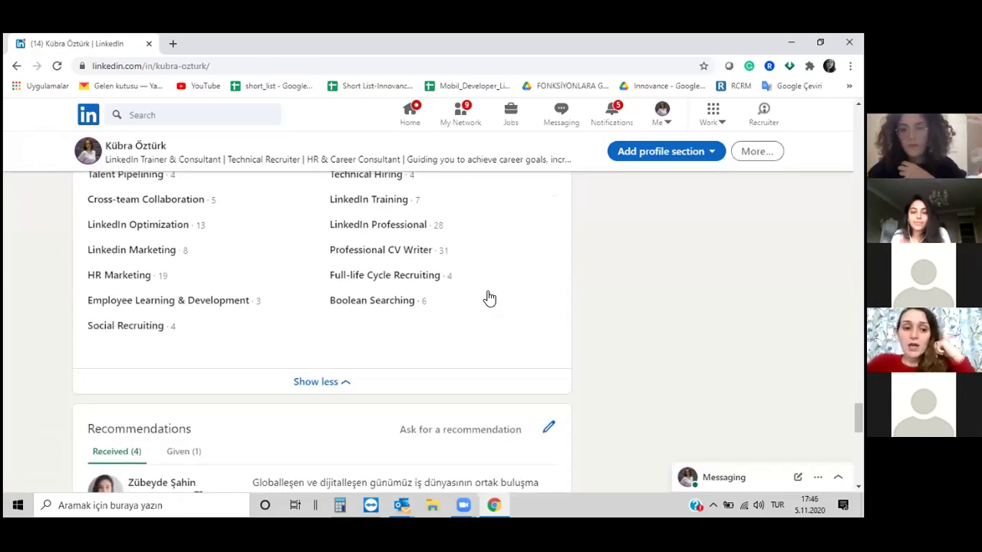
scroll(491, 292, down, 3)
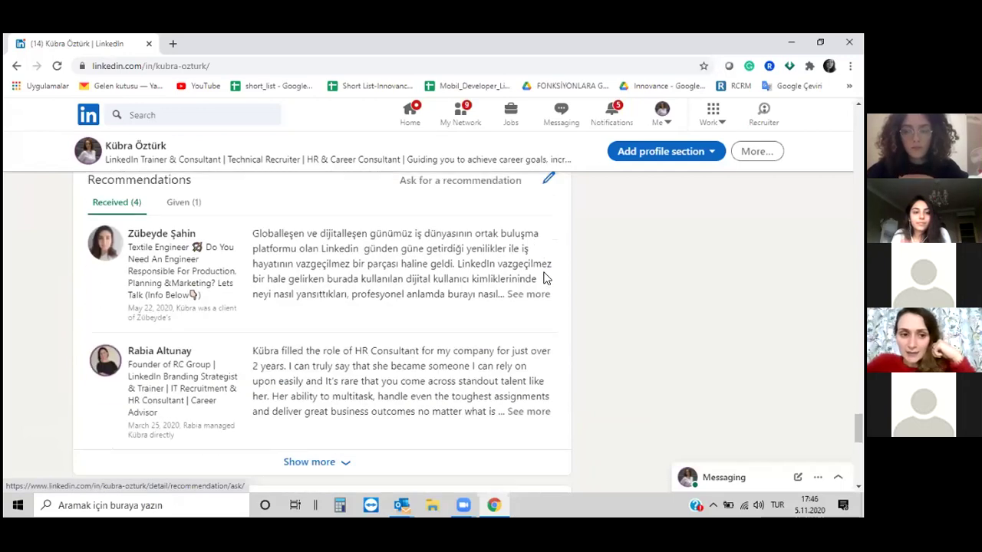
scroll(544, 278, up, 1)
scroll(654, 259, down, 1)
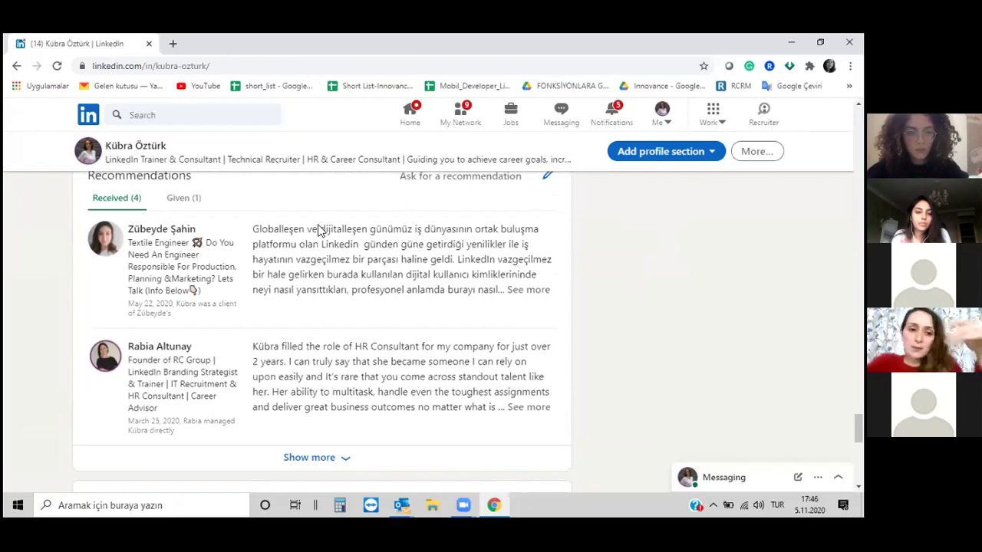
drag(255, 224, 342, 345)
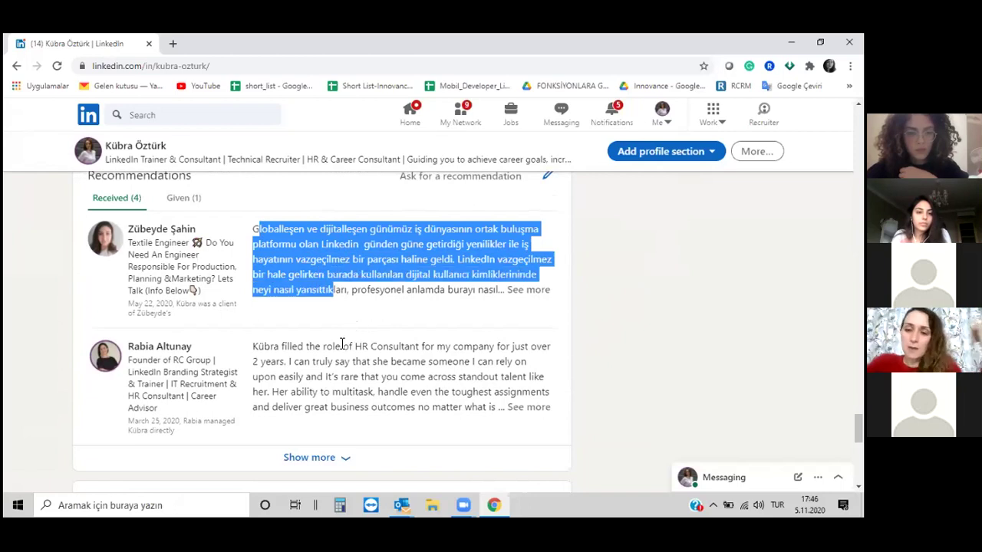
click(607, 366)
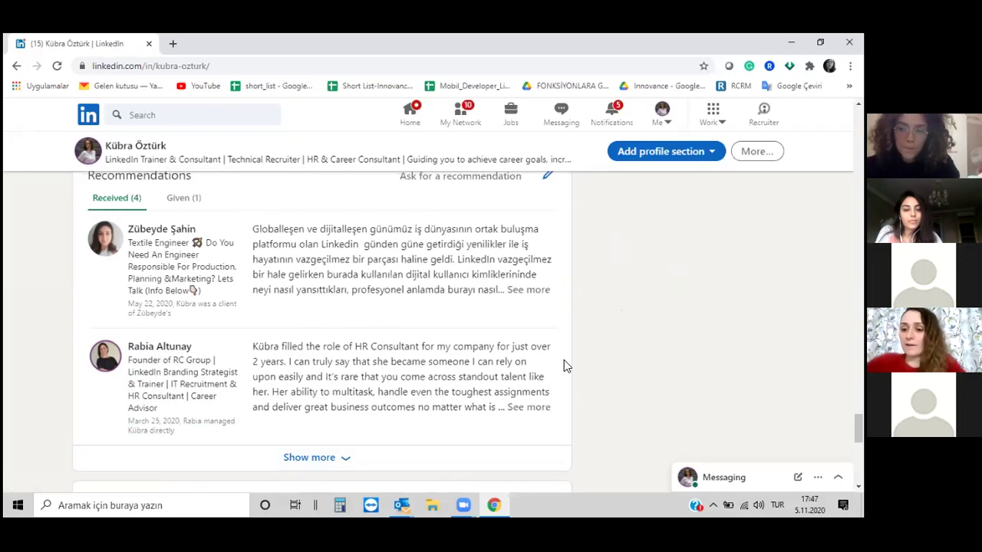
Examine the Accomplishments section with its Honors & Awards, Language and Publication entries.
scroll(575, 368, down, 1)
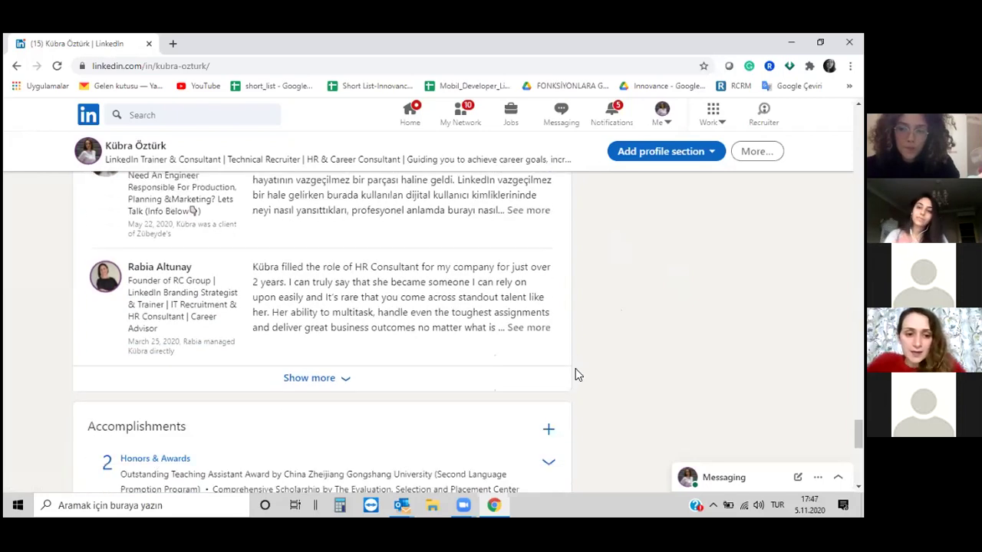
scroll(579, 375, down, 1)
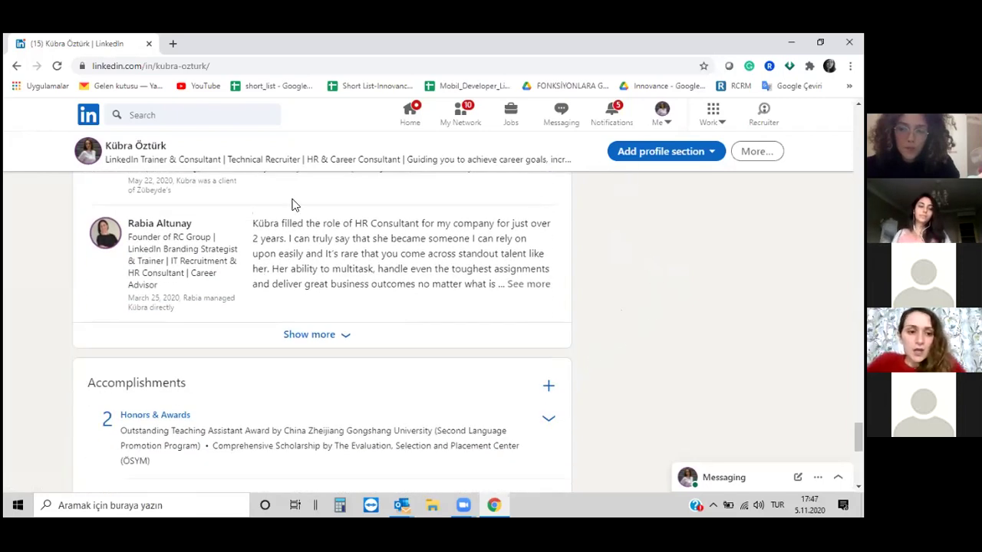
scroll(299, 200, down, 2)
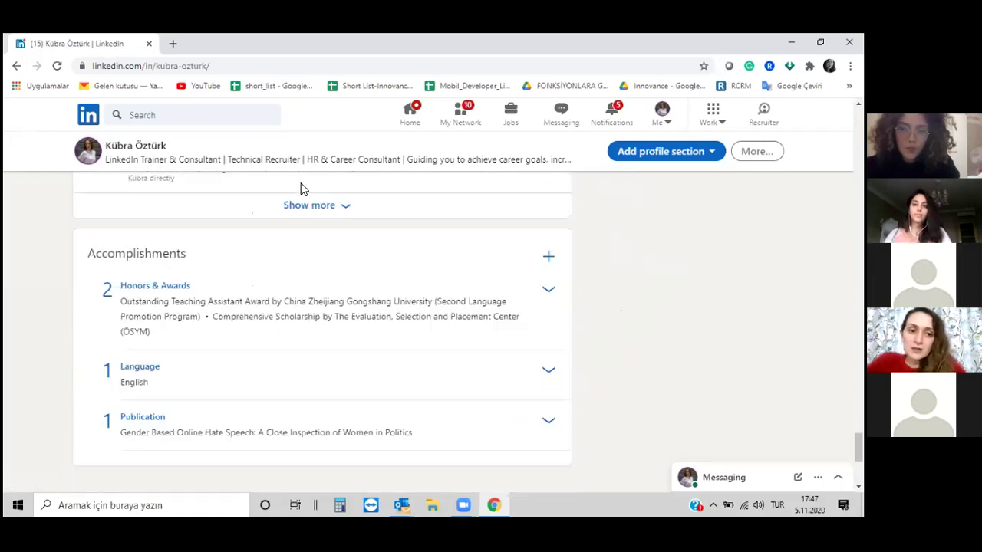
scroll(300, 189, down, 1)
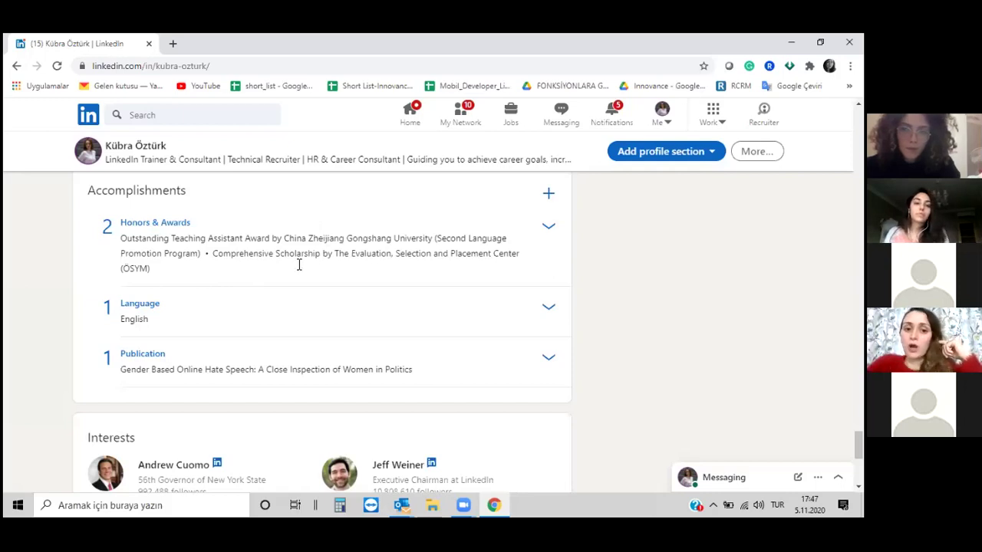
Expand the Language accomplishments, set the proficiency for English to Full professional proficiency and save the entry.
click(549, 311)
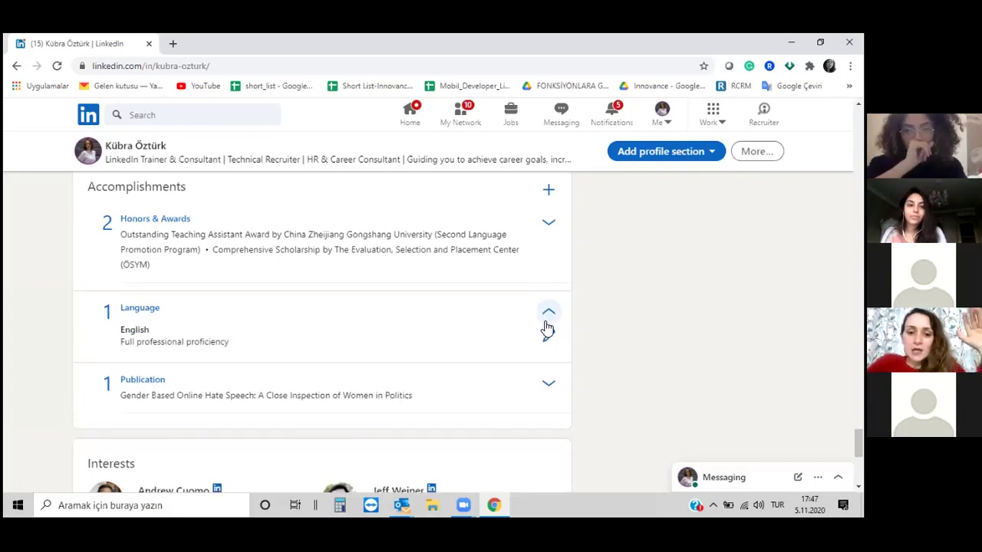
scroll(548, 329, down, 1)
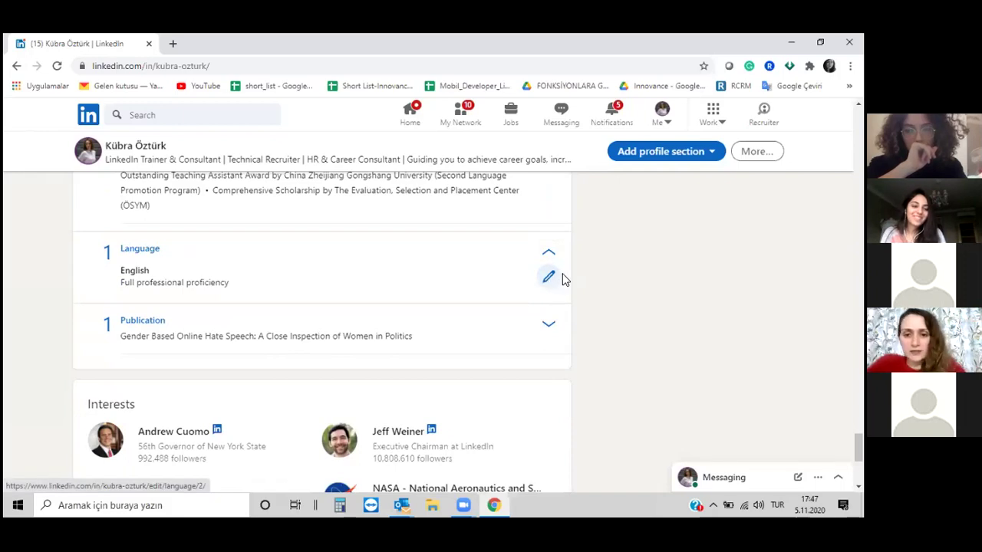
click(549, 276)
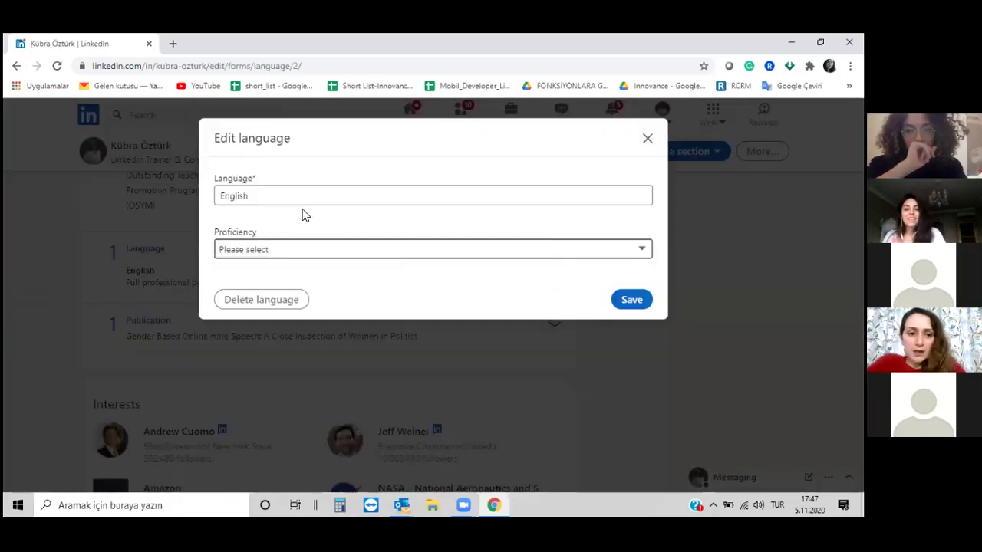
click(305, 249)
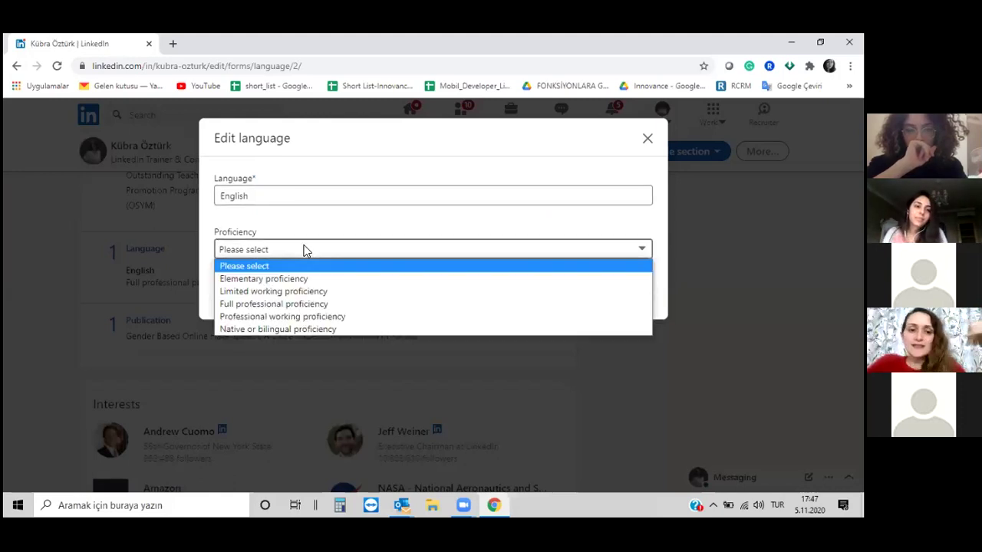
click(299, 310)
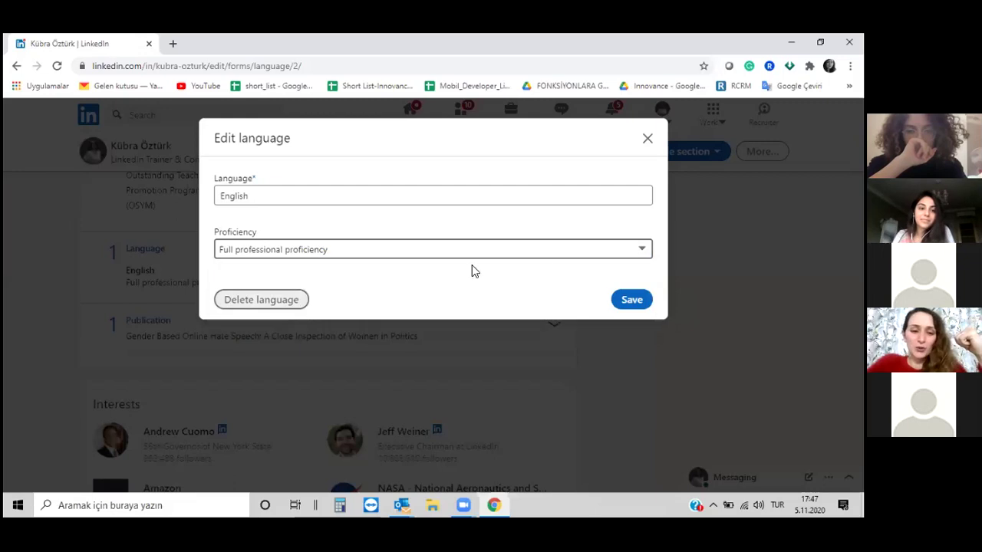
click(629, 301)
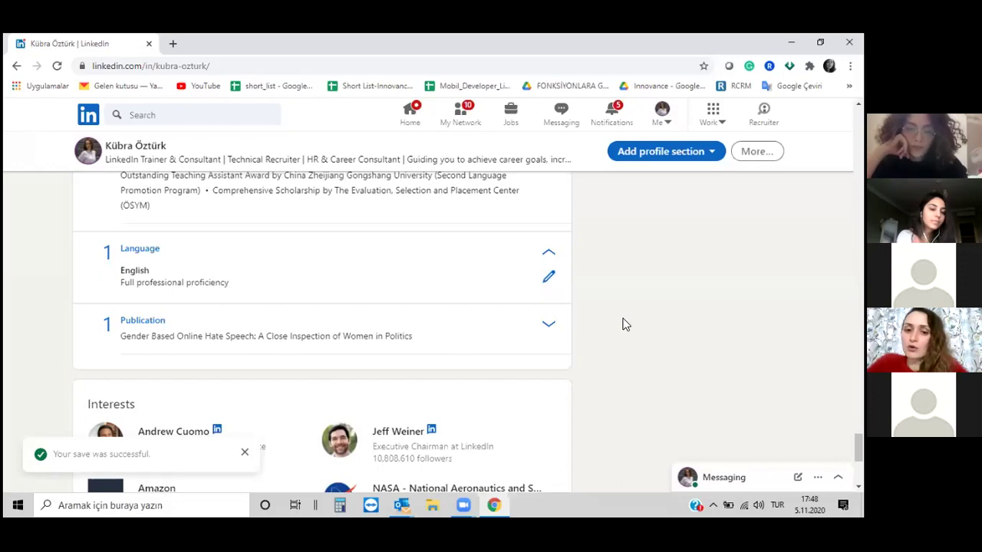
Look over the Interests section and examine the Background entries that can be added as profile sections.
scroll(558, 298, down, 2)
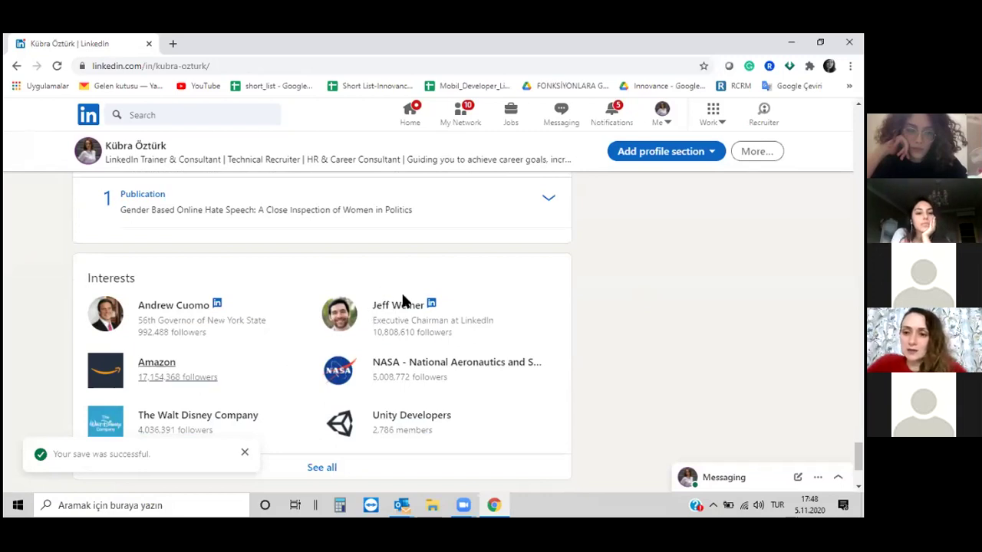
scroll(534, 362, up, 1)
scroll(605, 296, up, 1)
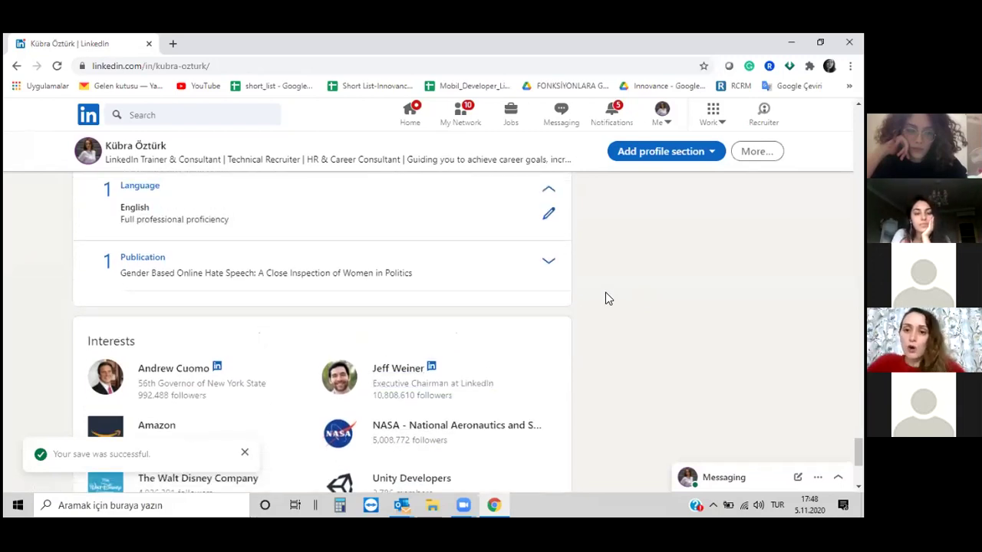
scroll(605, 292, up, 2)
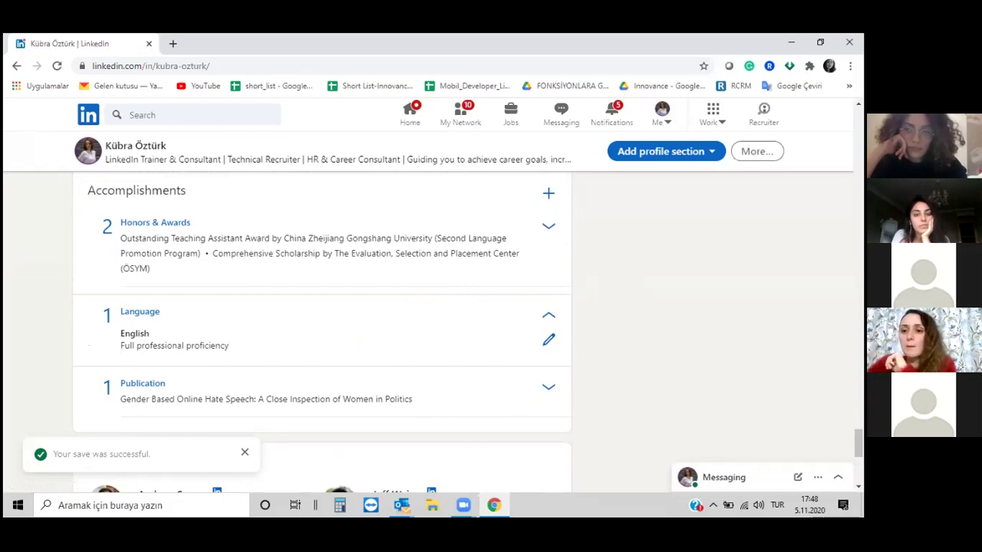
click(715, 153)
scroll(675, 253, down, 1)
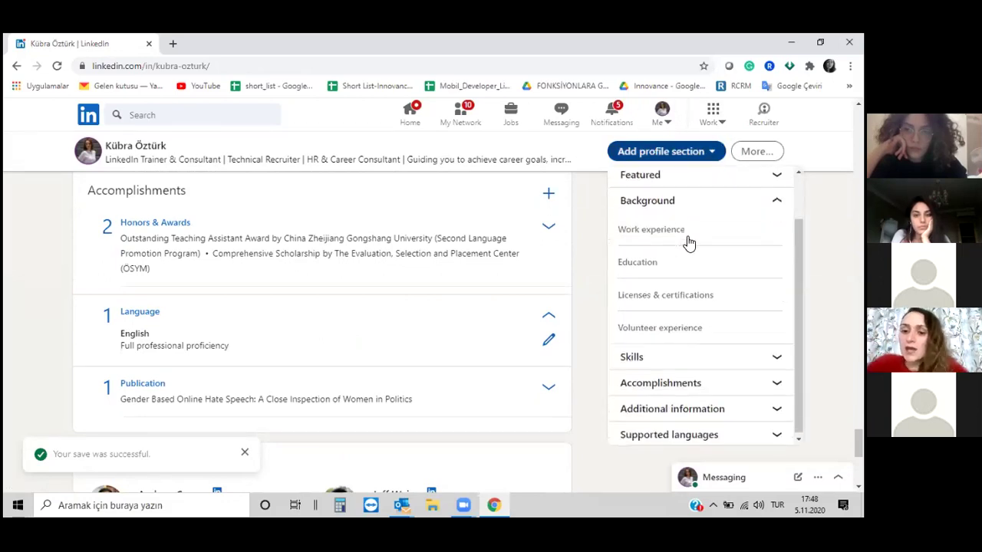
scroll(684, 273, up, 1)
scroll(685, 281, down, 1)
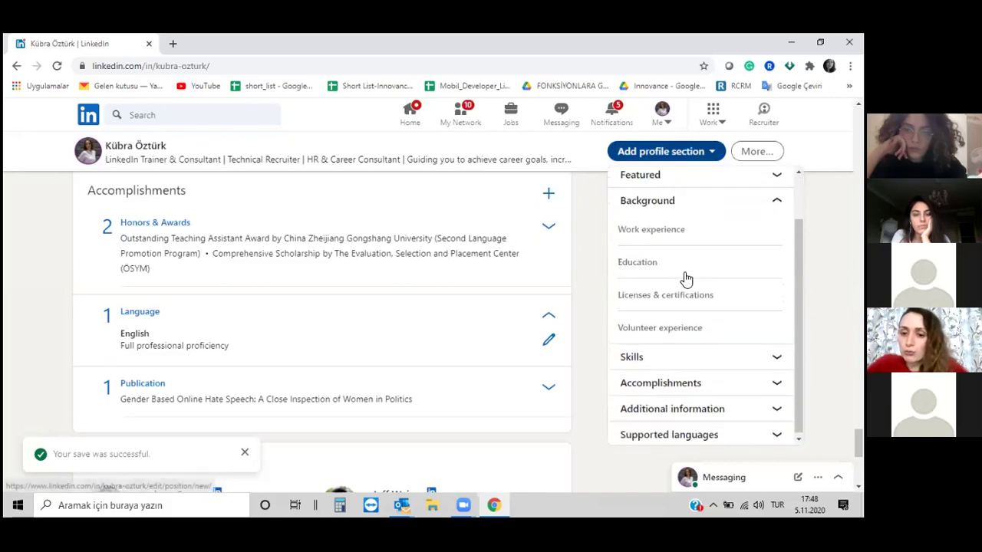
scroll(680, 341, down, 1)
scroll(698, 278, down, 2)
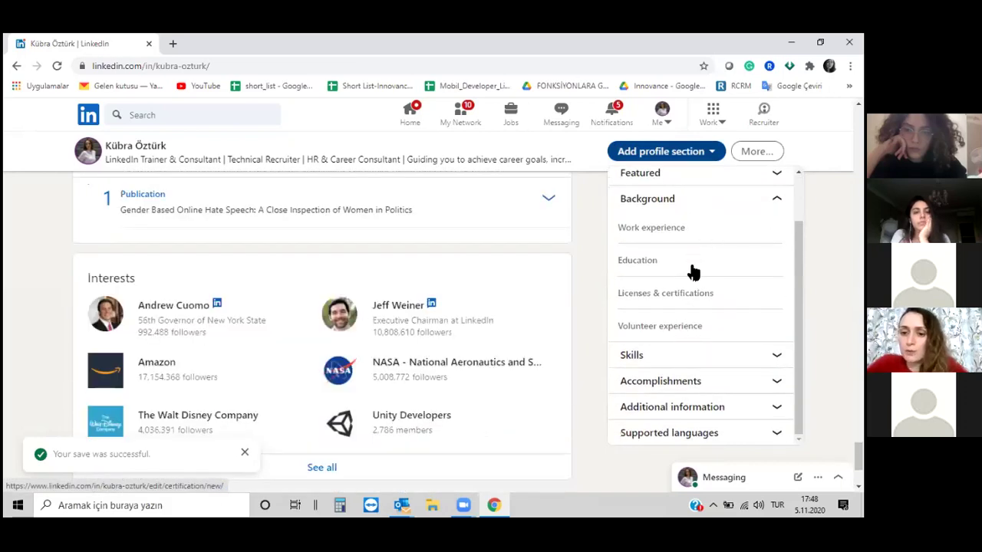
Examine the Skills and Accomplishments entries that can be added as profile sections, and close the list.
click(682, 355)
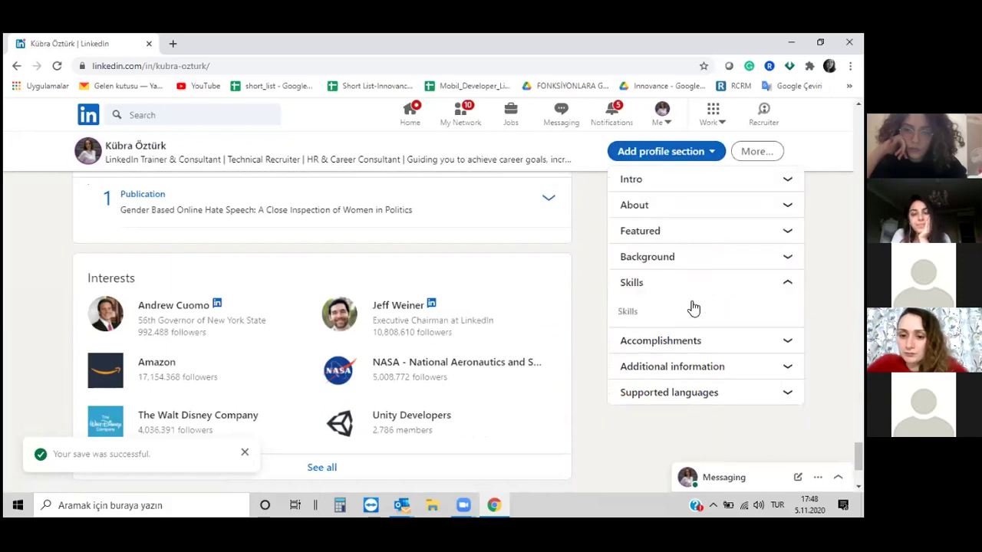
scroll(686, 342, down, 1)
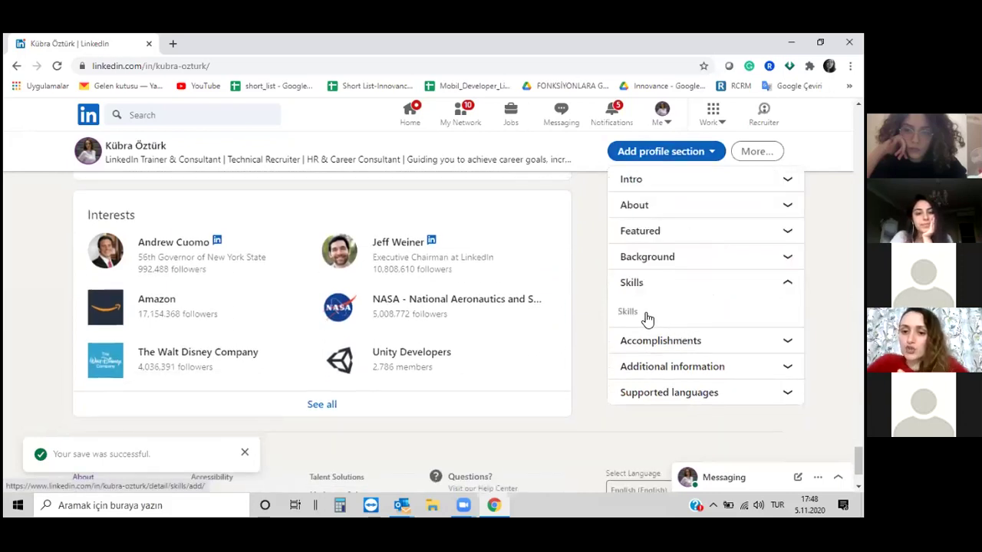
click(652, 341)
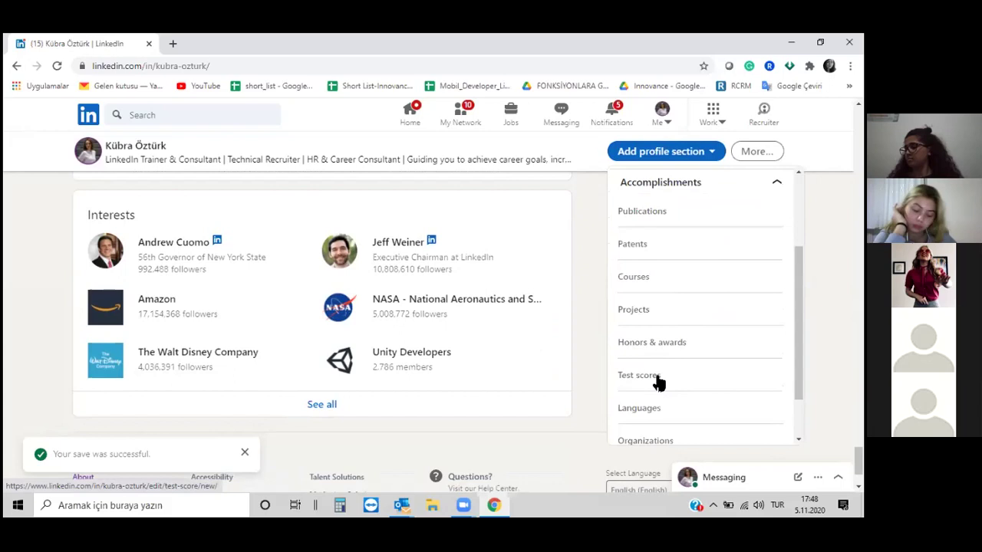
scroll(659, 380, down, 1)
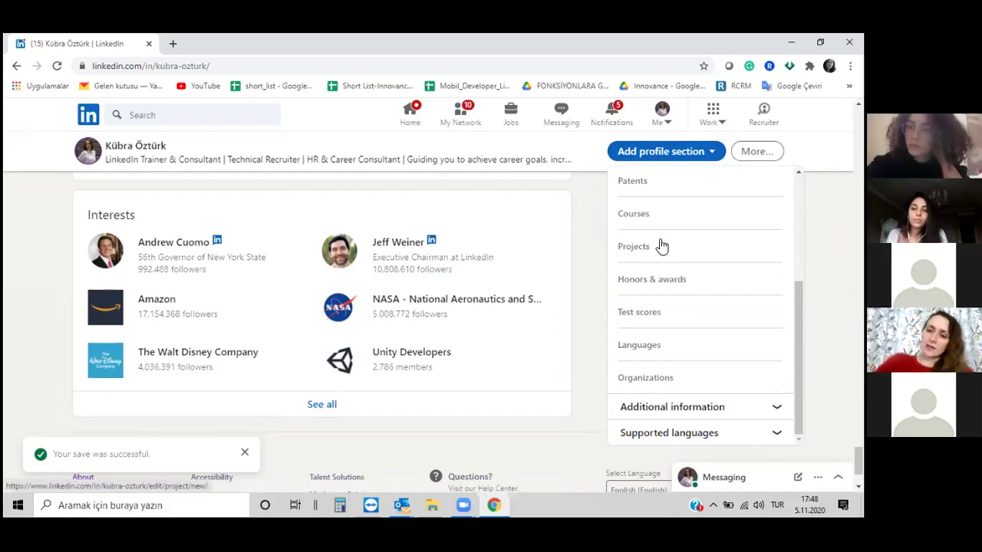
click(595, 221)
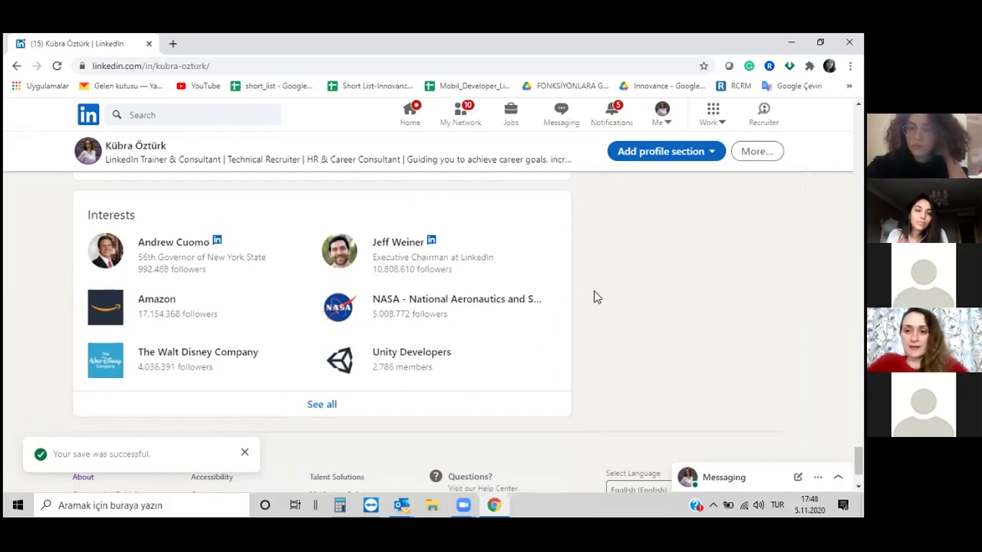
Return to the start of the profile and open the public profile and URL settings in a new browser tab.
scroll(595, 291, up, 1)
scroll(599, 292, up, 2)
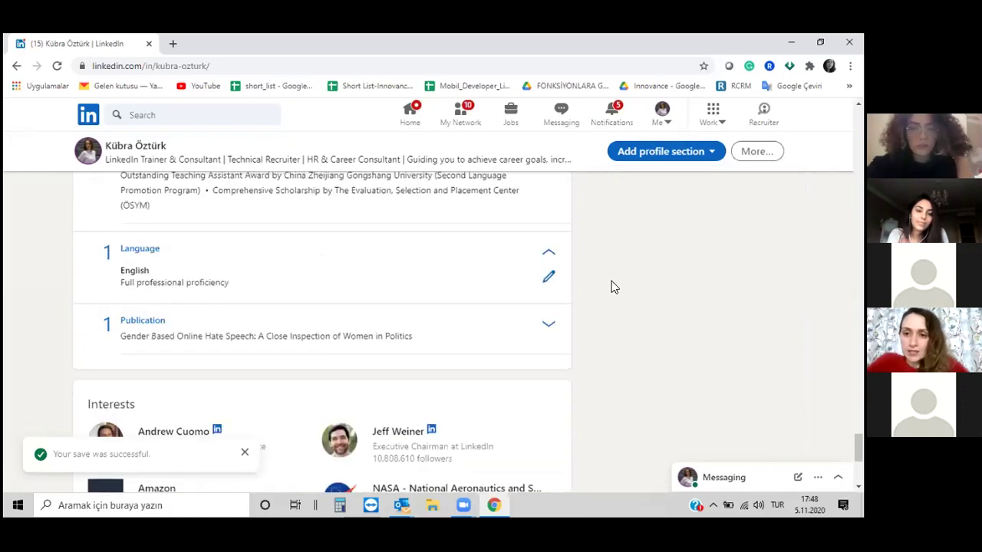
scroll(614, 276, up, 5)
scroll(619, 272, up, 1)
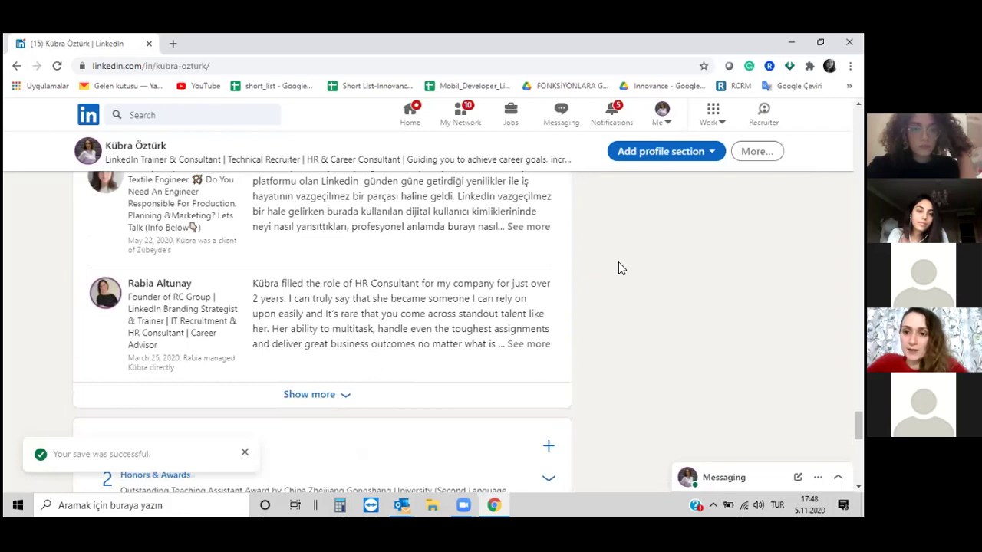
scroll(618, 261, up, 5)
scroll(618, 265, up, 5)
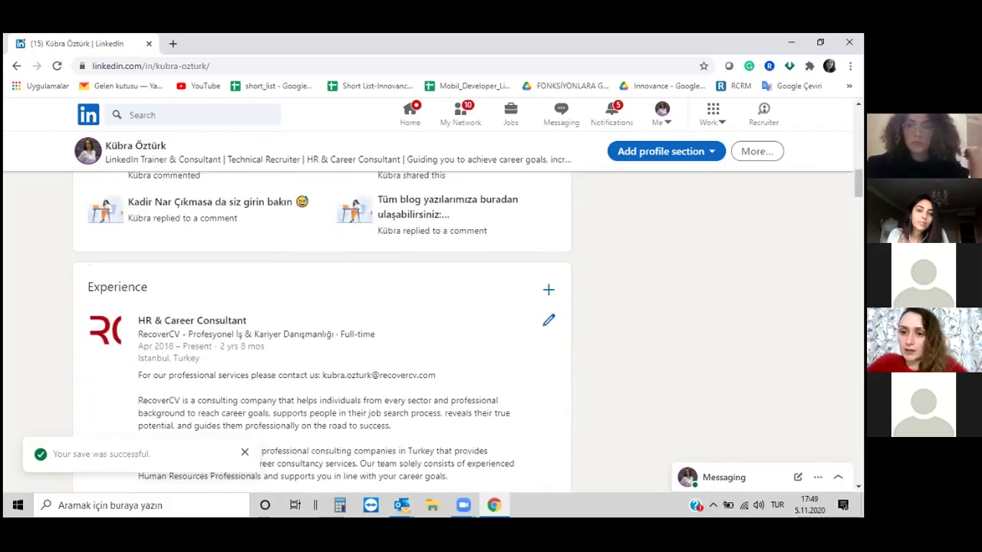
scroll(619, 265, up, 5)
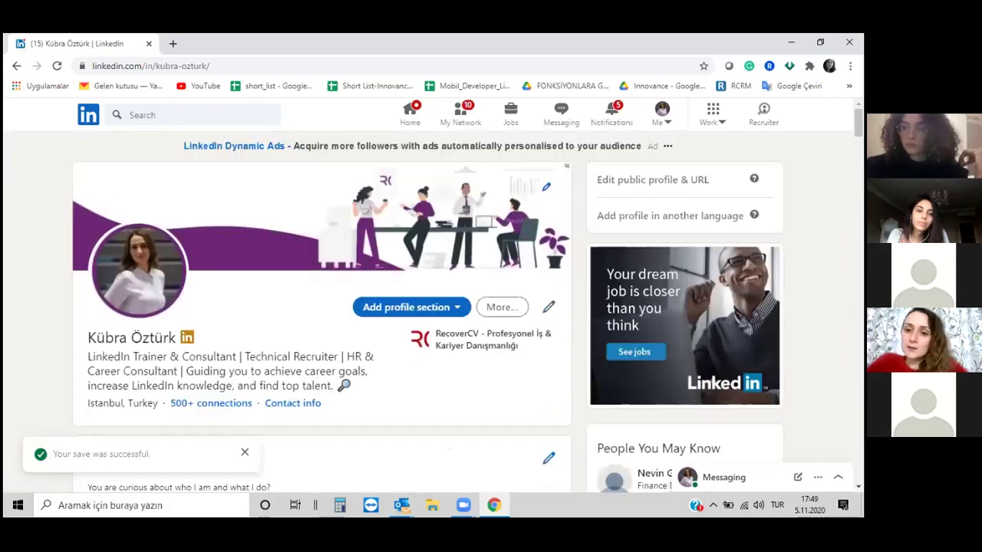
right_click(668, 181)
click(691, 190)
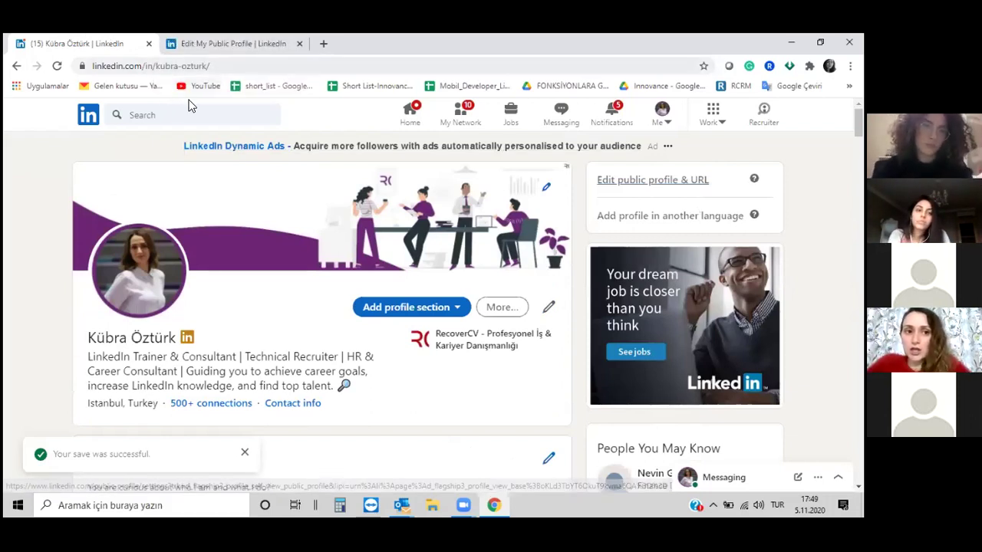
Switch to the public profile settings, open the custom URL for editing, save it and dismiss the notification.
key(ctrl+a)
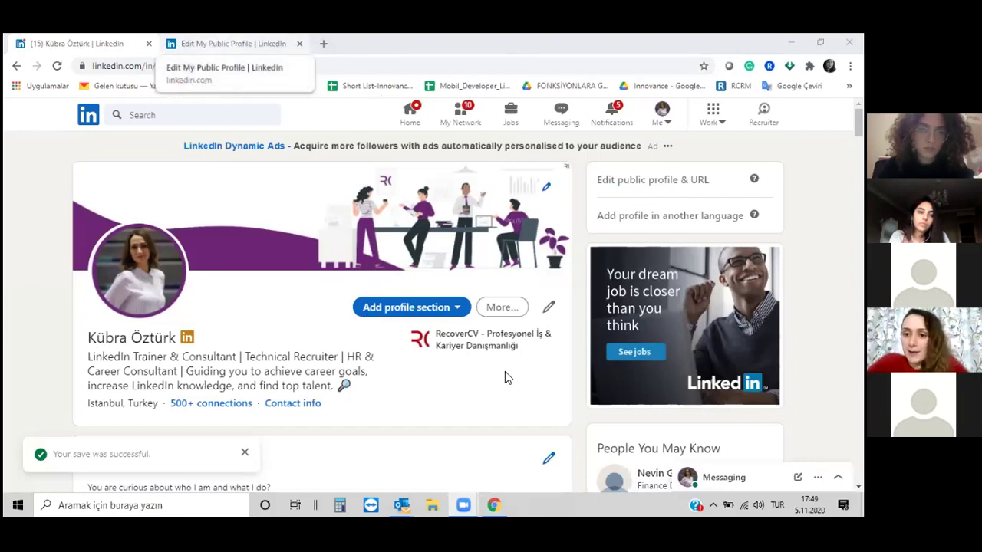
key(ctrl+Tab)
click(724, 201)
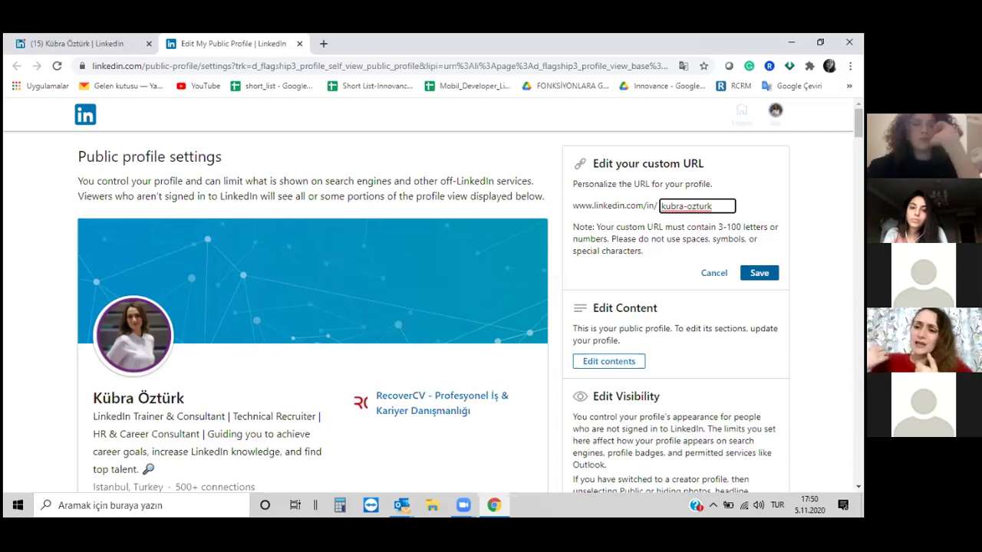
key(Return)
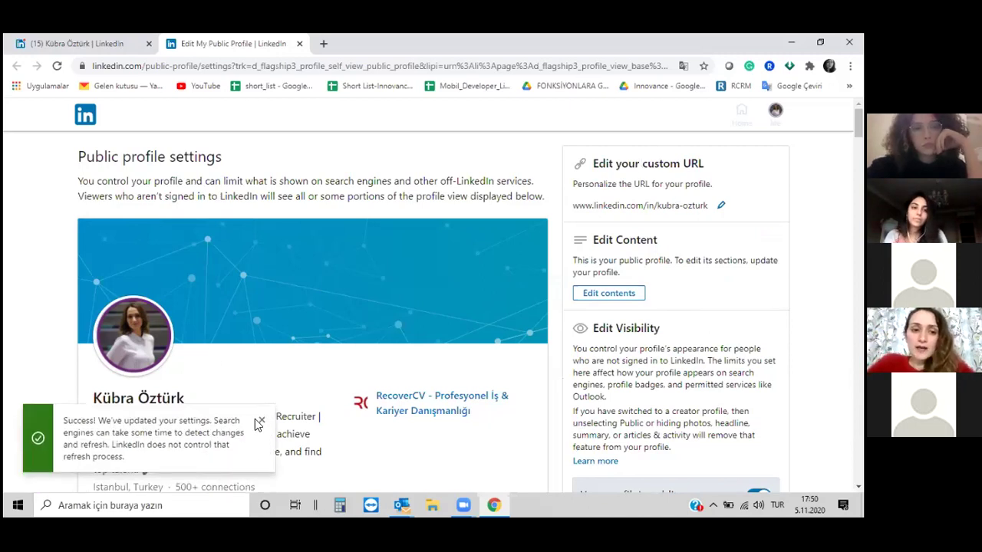
click(261, 421)
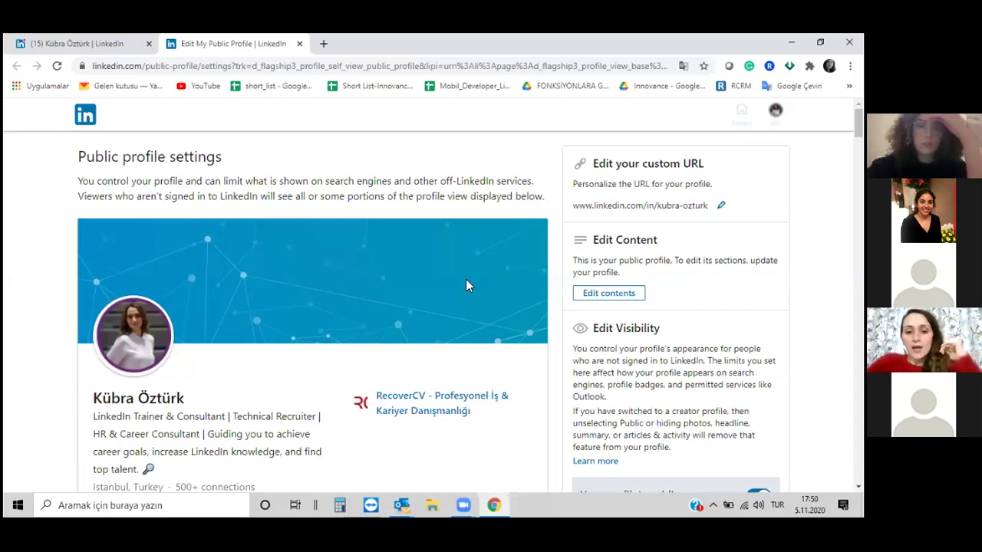
Examine the Edit Visibility settings, including public visibility, basic information and the Profile Photo audience options.
scroll(467, 284, down, 1)
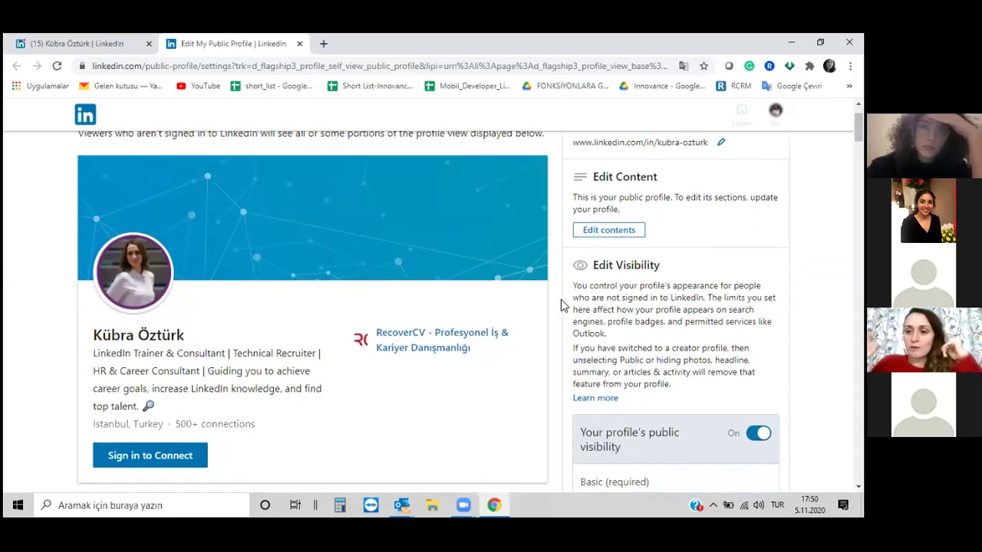
scroll(573, 292, down, 2)
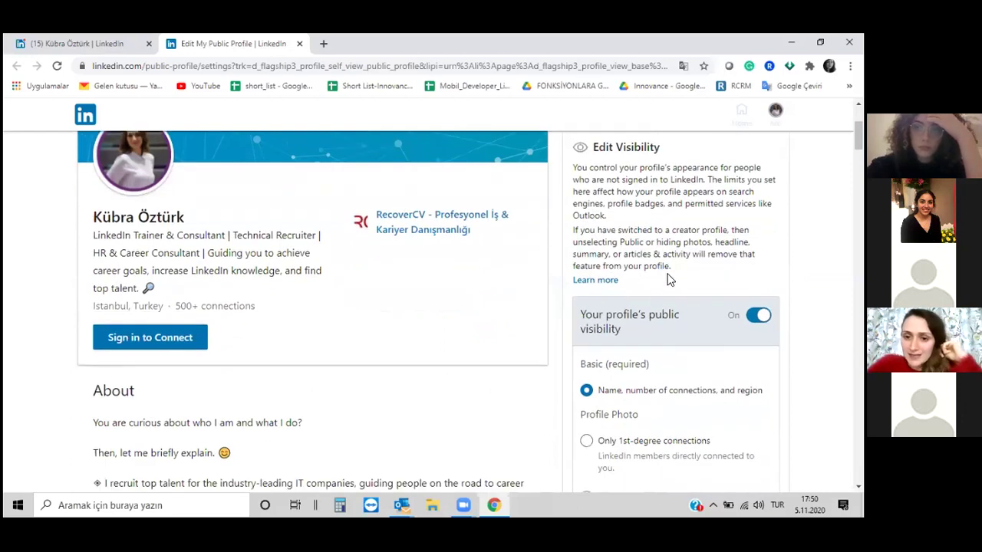
scroll(684, 287, down, 1)
scroll(684, 288, down, 2)
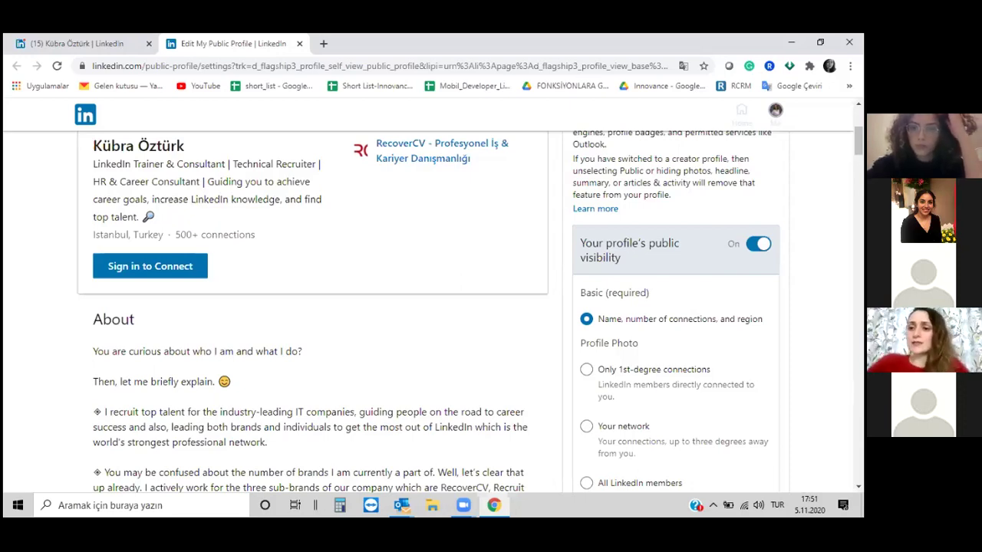
scroll(429, 313, down, 1)
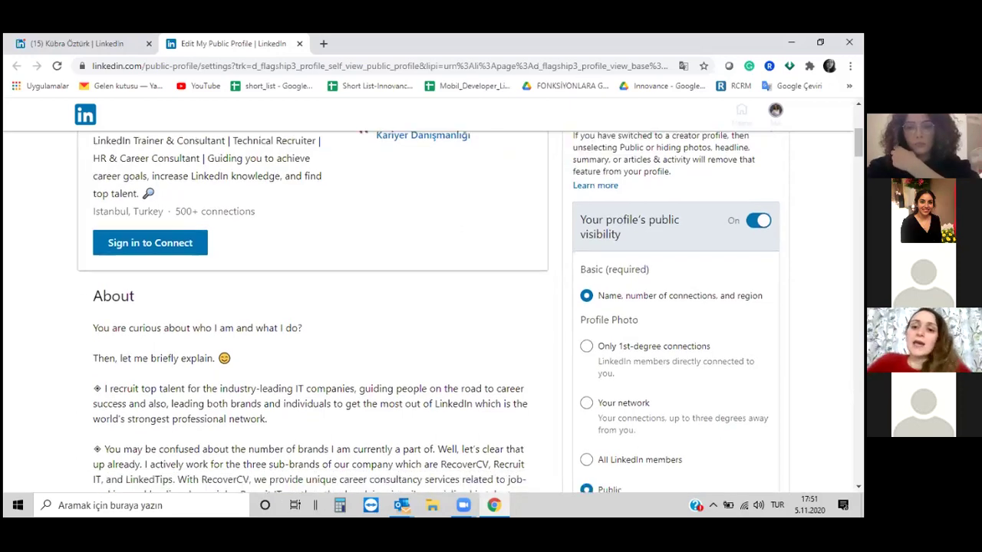
scroll(429, 312, down, 1)
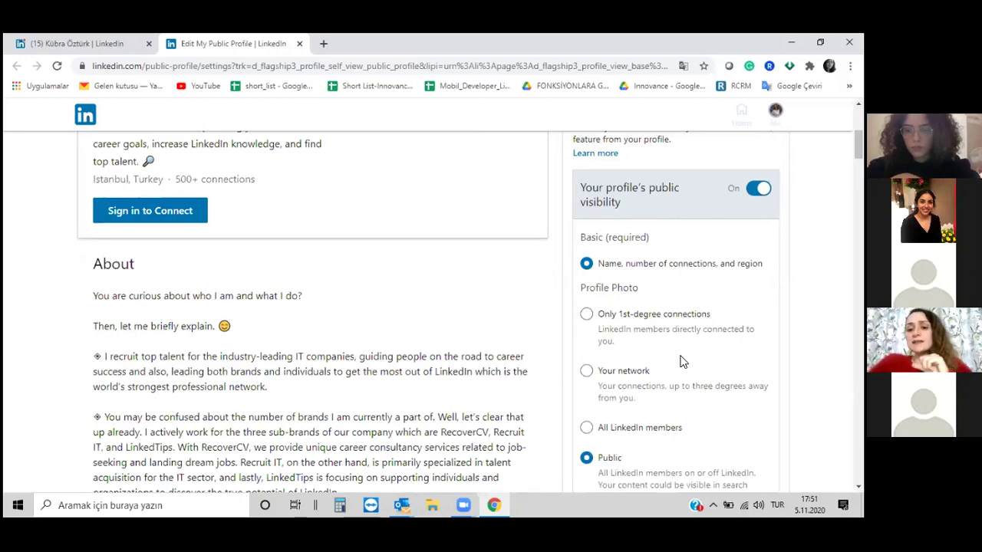
scroll(681, 361, down, 2)
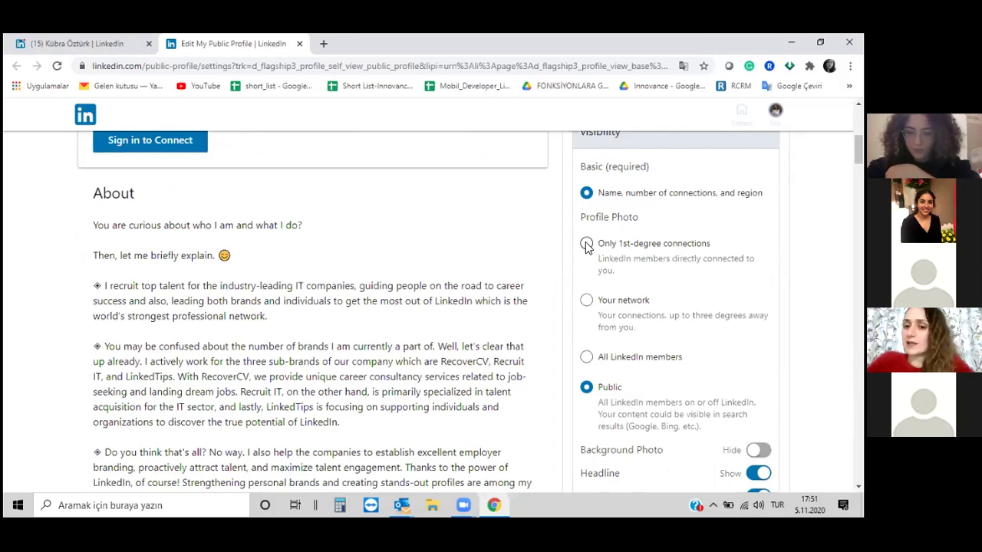
scroll(596, 258, down, 2)
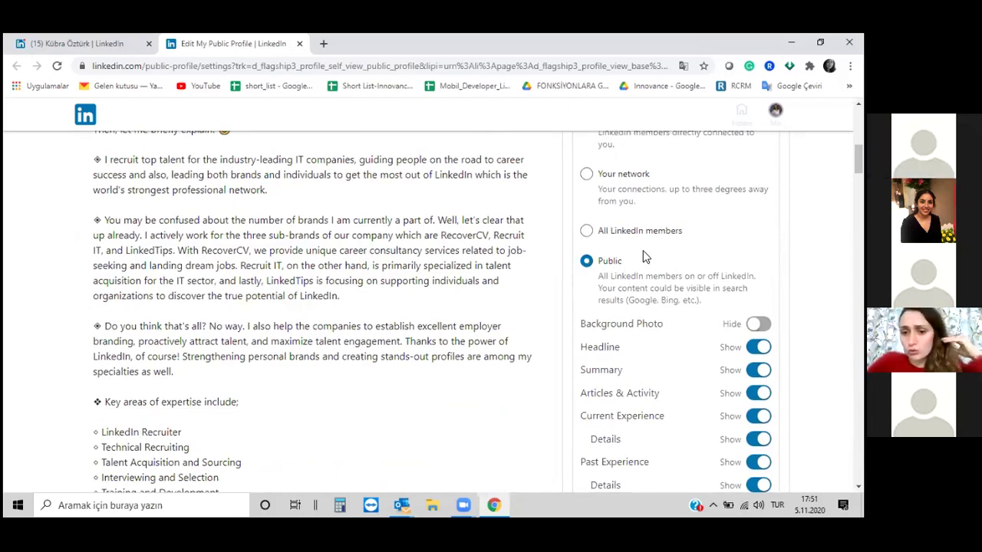
Set the Background Photo to Show in the public profile's visibility settings.
scroll(691, 261, down, 1)
click(758, 261)
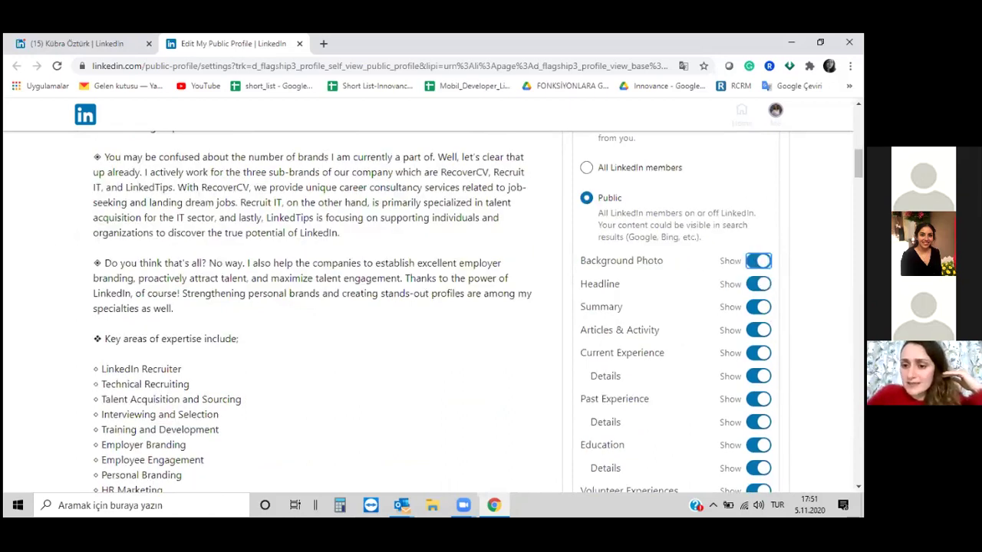
scroll(725, 280, down, 2)
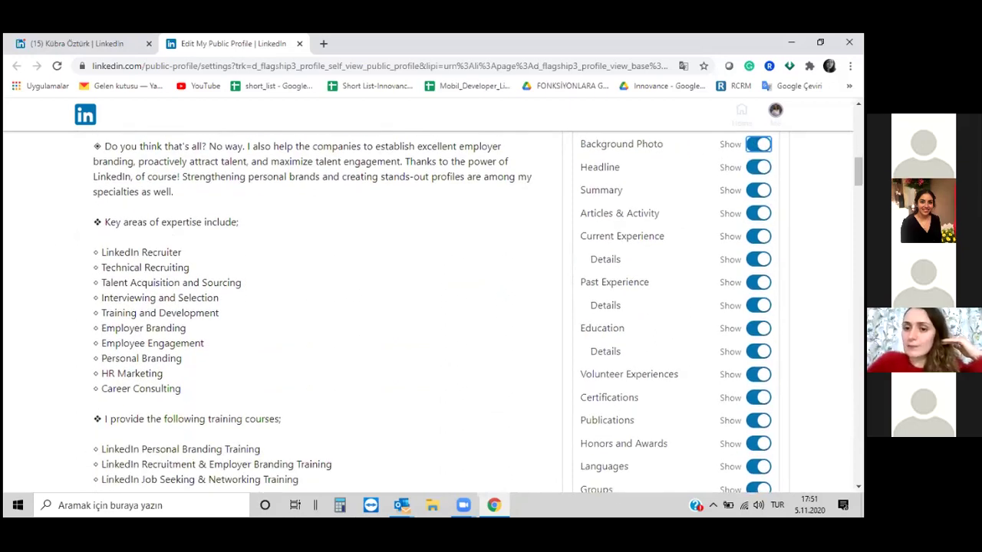
Switch the Education section to Hide and back to Show in the public profile's visibility settings.
scroll(433, 312, down, 1)
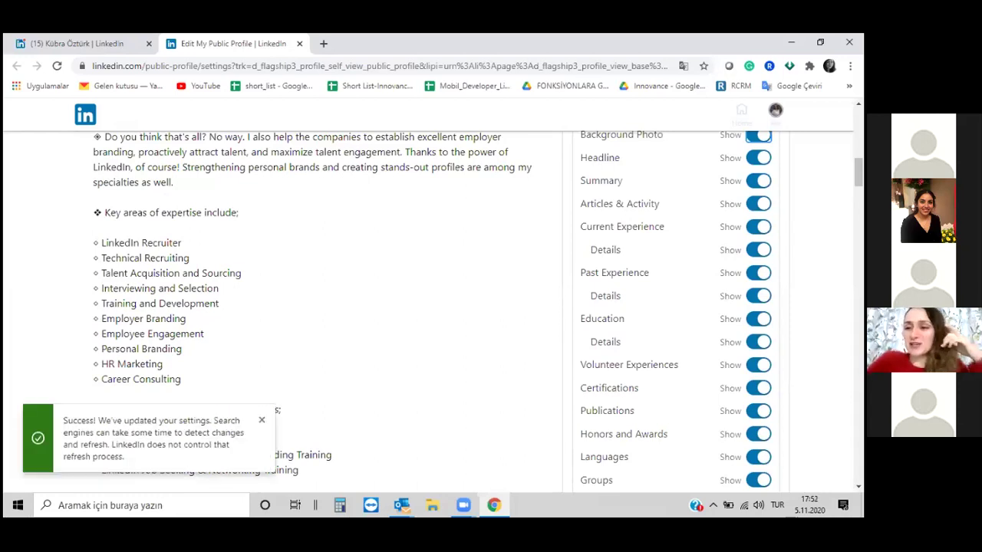
click(758, 318)
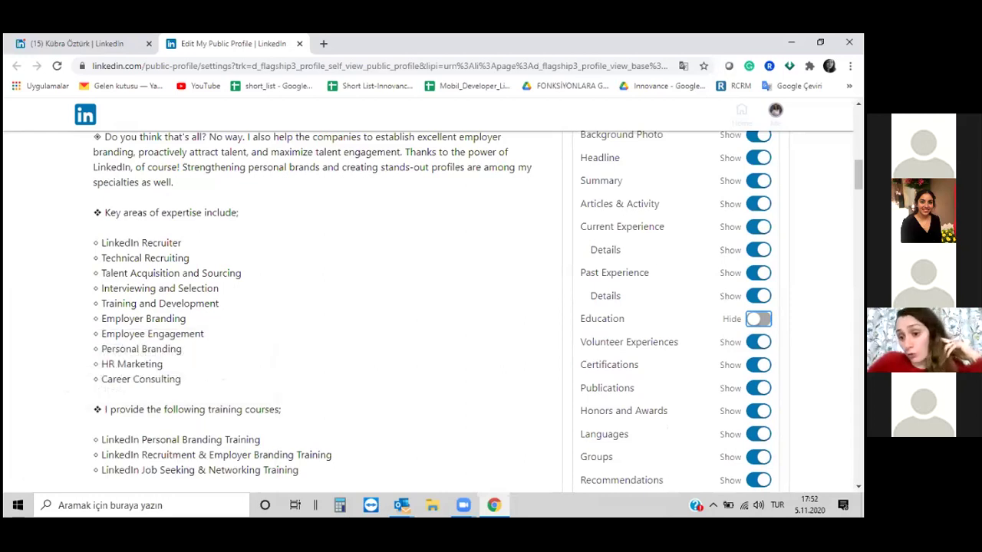
key(space)
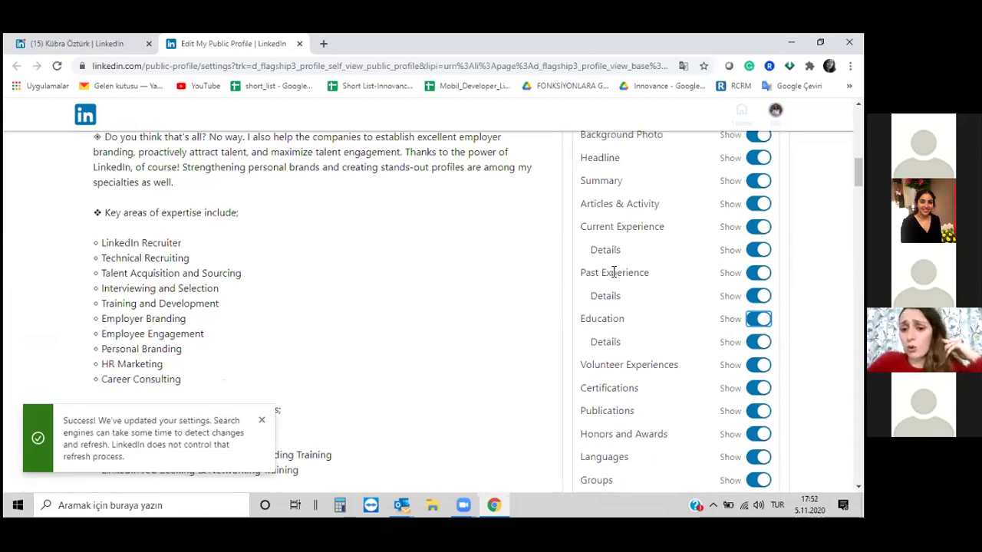
Review the remaining section visibility options down to the Public Profile badge and return to the Edit Visibility explanation.
scroll(642, 265, down, 2)
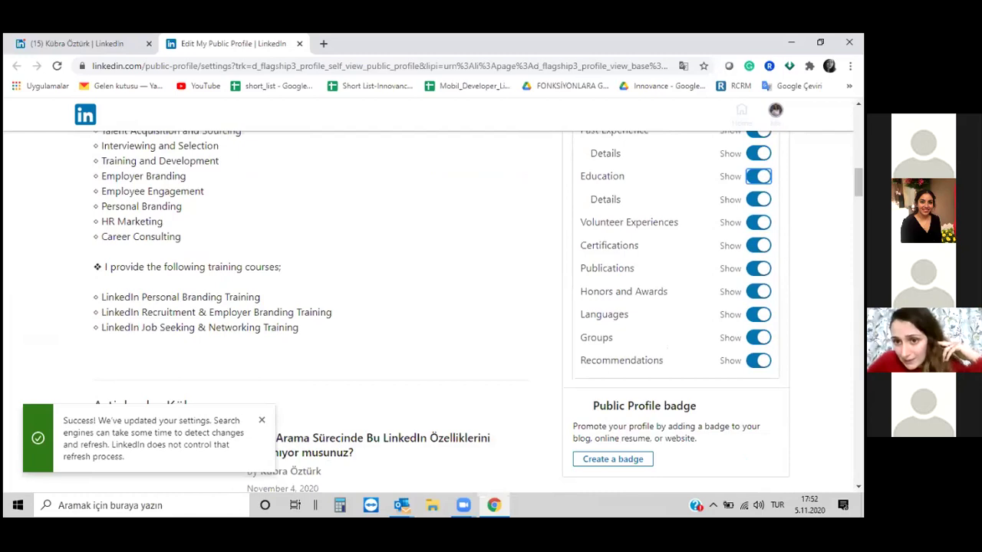
scroll(643, 265, down, 2)
scroll(718, 199, up, 4)
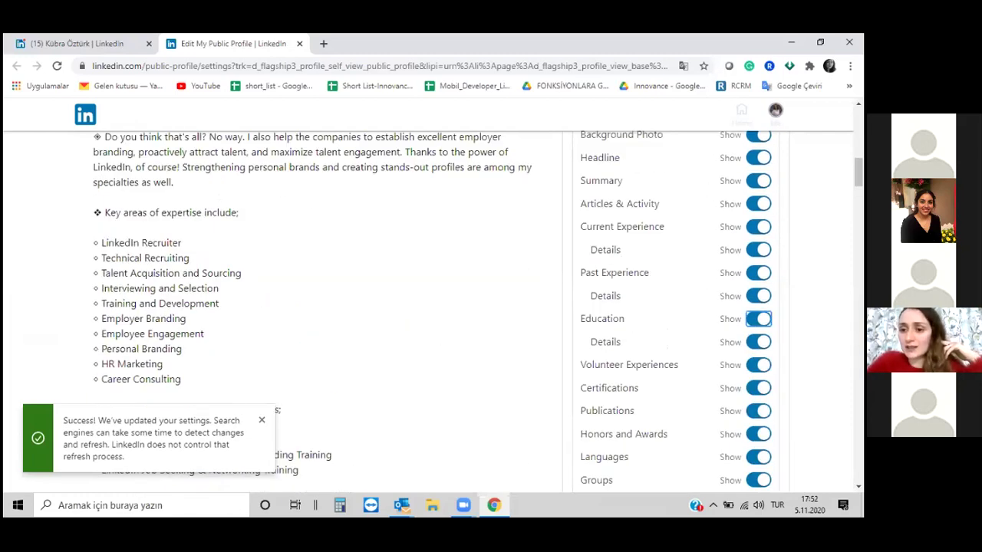
scroll(497, 303, up, 1)
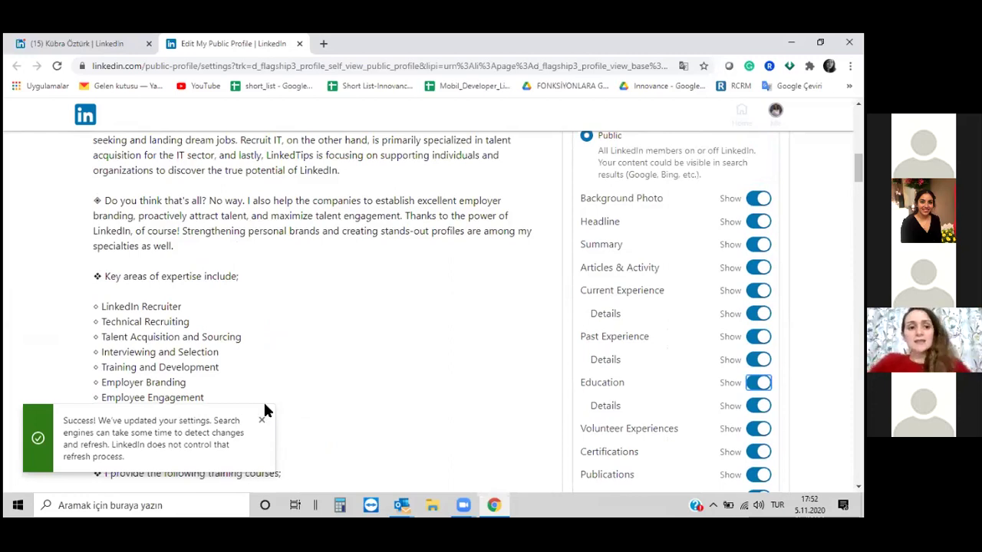
scroll(290, 367, up, 5)
scroll(322, 345, up, 2)
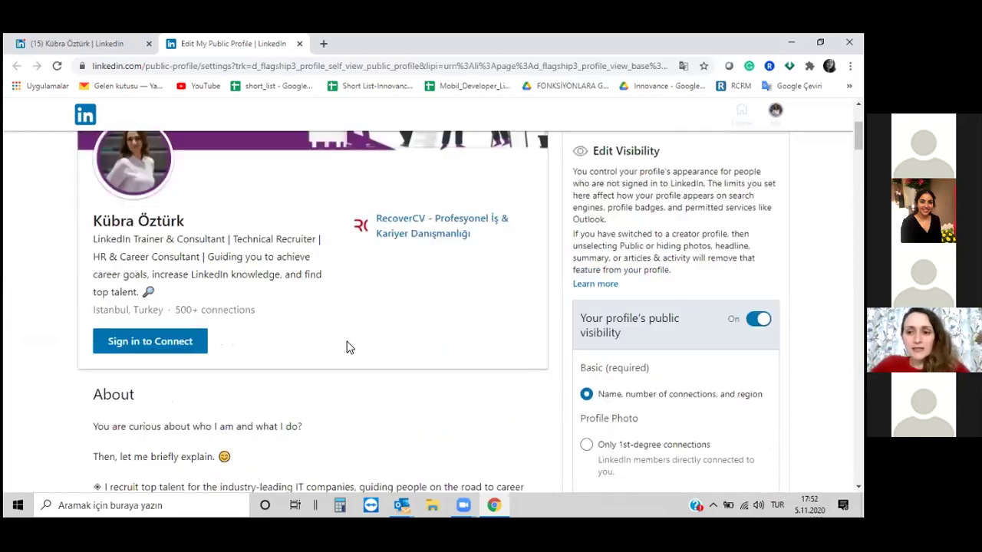
scroll(345, 333, up, 1)
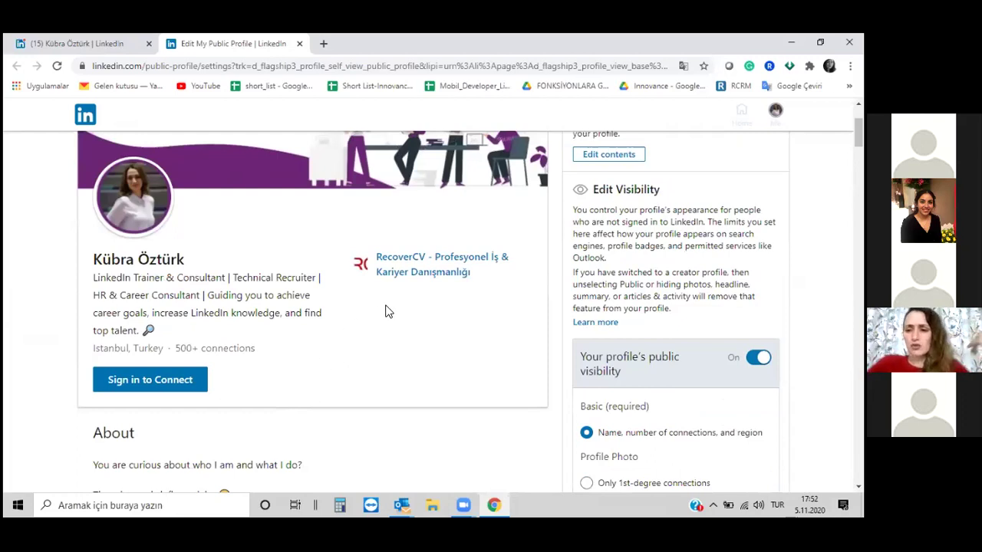
Examine the public profile preview's training courses, articles, activity and experience sections, and return to the start of the settings page.
scroll(383, 309, down, 5)
scroll(387, 309, down, 3)
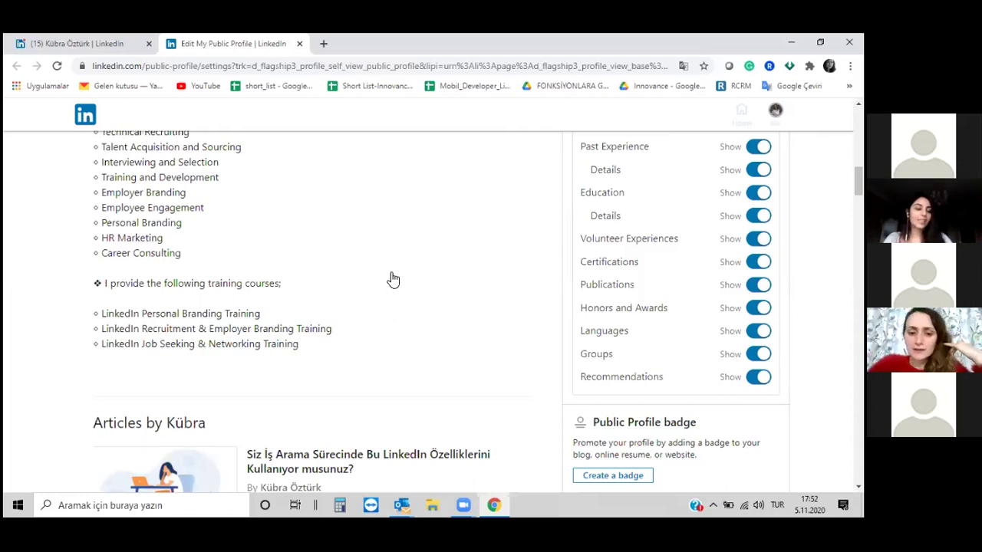
scroll(391, 280, down, 1)
scroll(456, 276, down, 3)
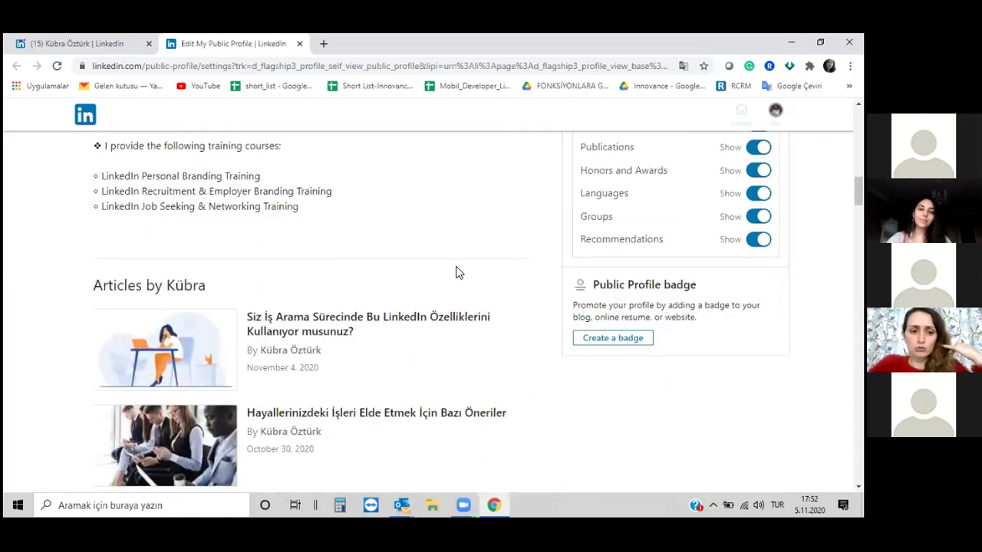
scroll(453, 265, down, 10)
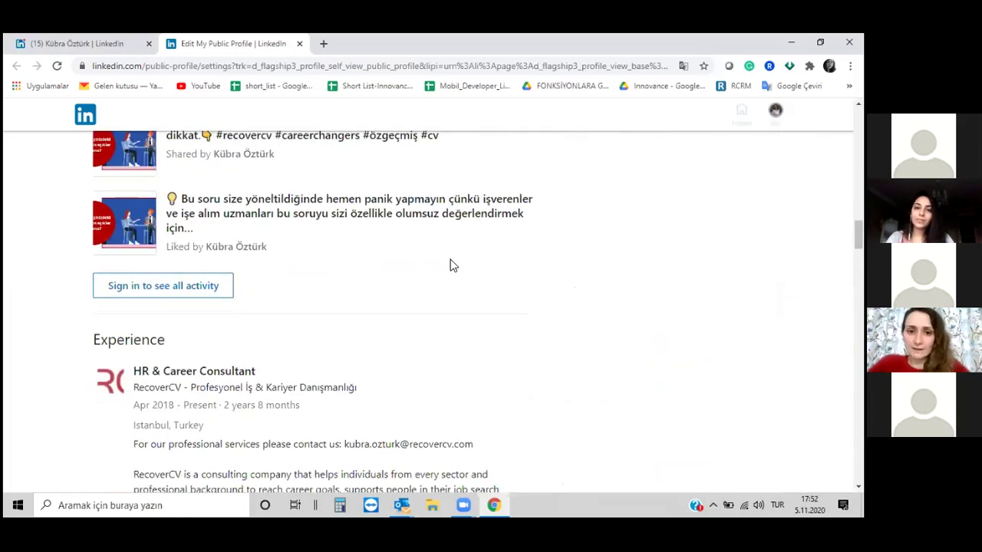
scroll(456, 254, down, 9)
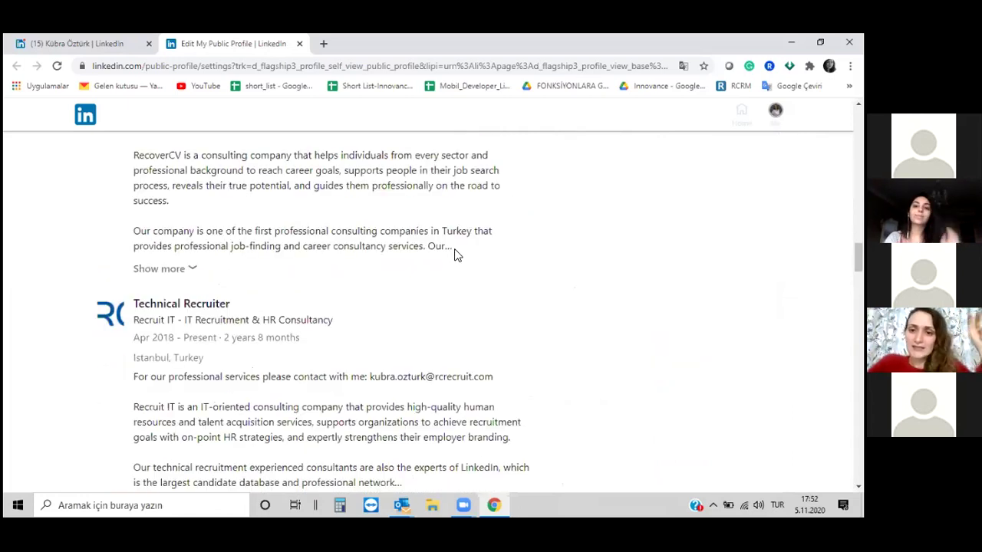
scroll(455, 255, up, 4)
scroll(695, 257, up, 2)
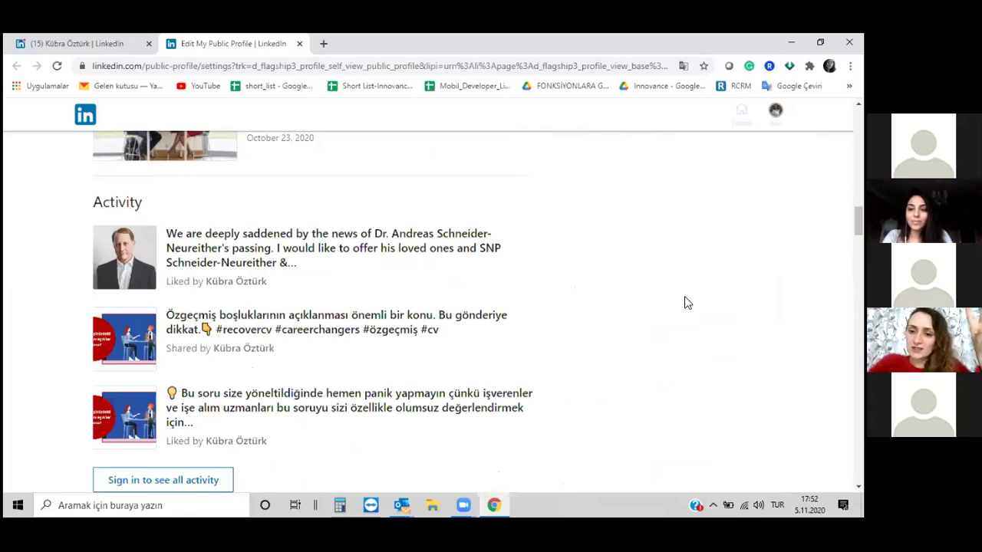
scroll(690, 291, up, 3)
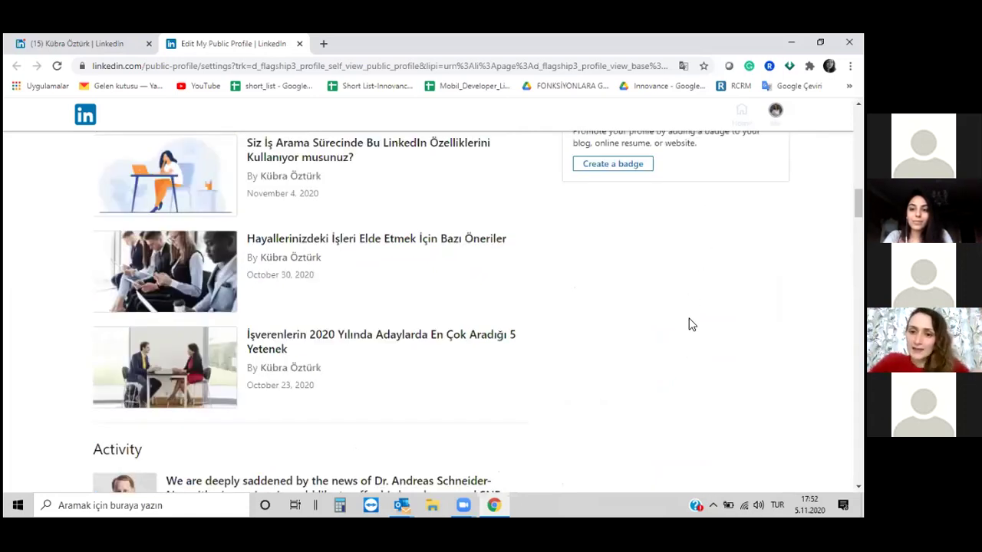
scroll(607, 382, up, 5)
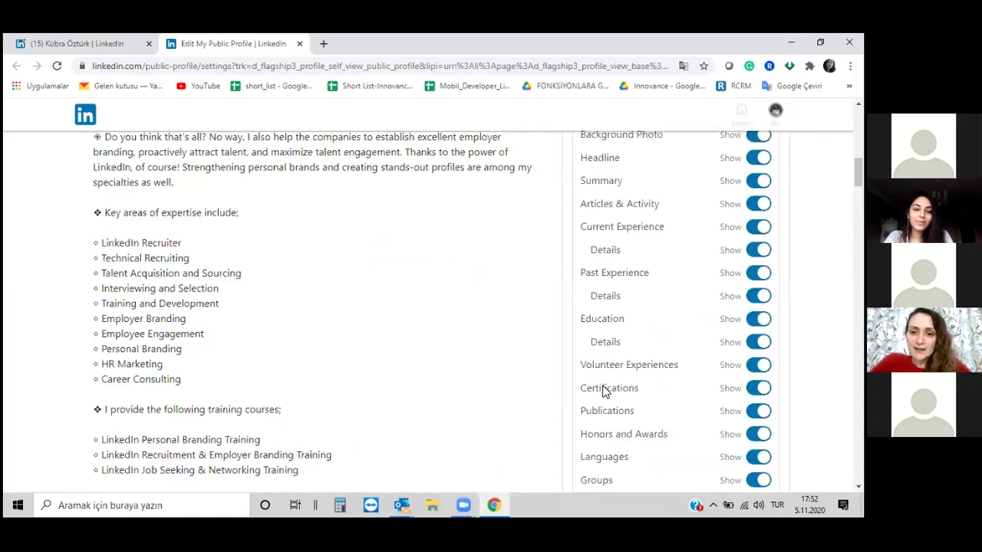
scroll(689, 198, up, 3)
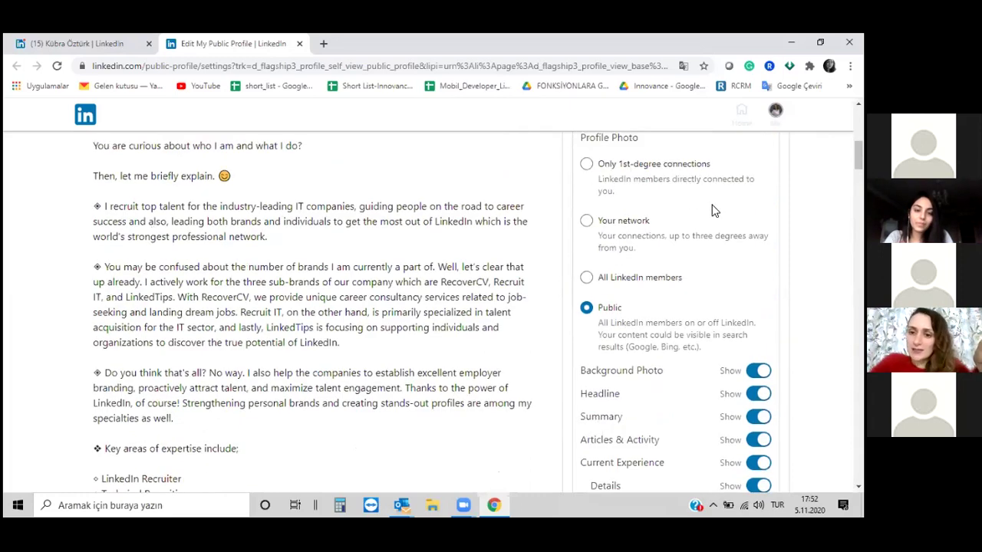
scroll(710, 208, up, 4)
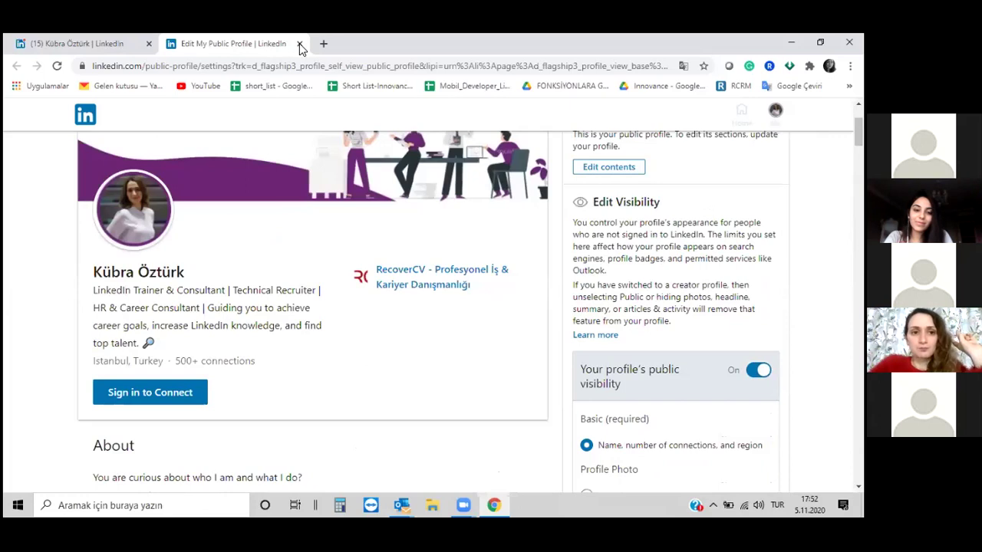
scroll(307, 281, up, 2)
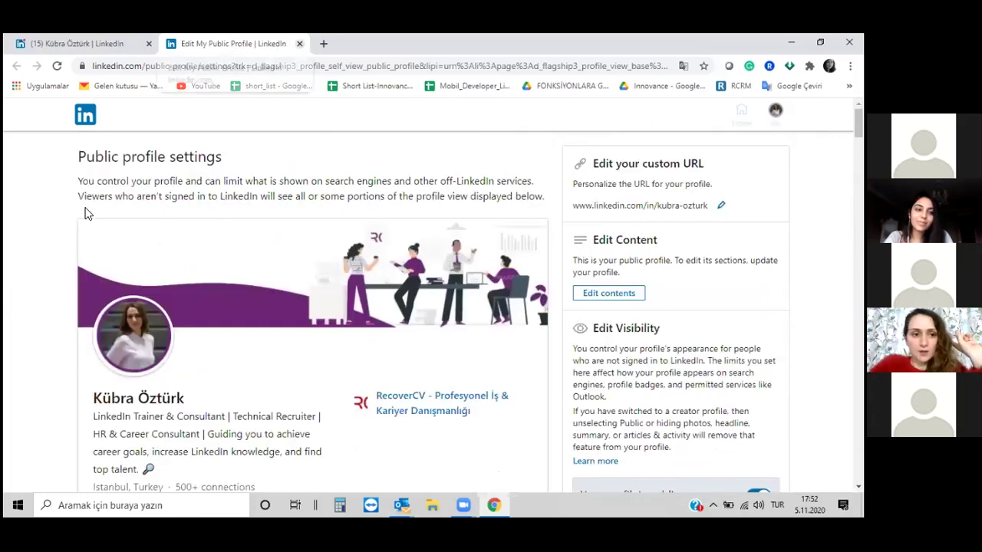
Close the public profile settings and search LinkedIn Jobs for human resources positions in Turkey.
key(ctrl+w)
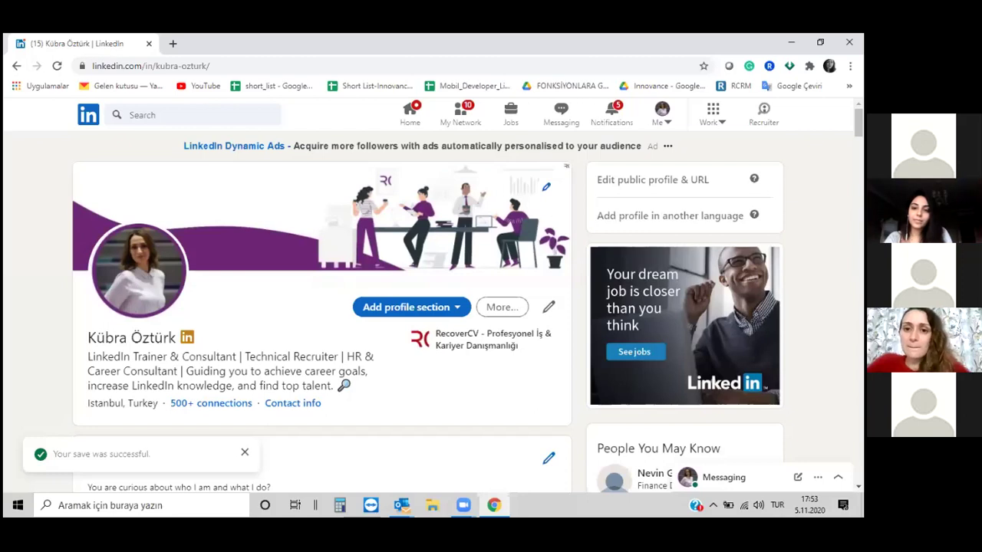
click(409, 116)
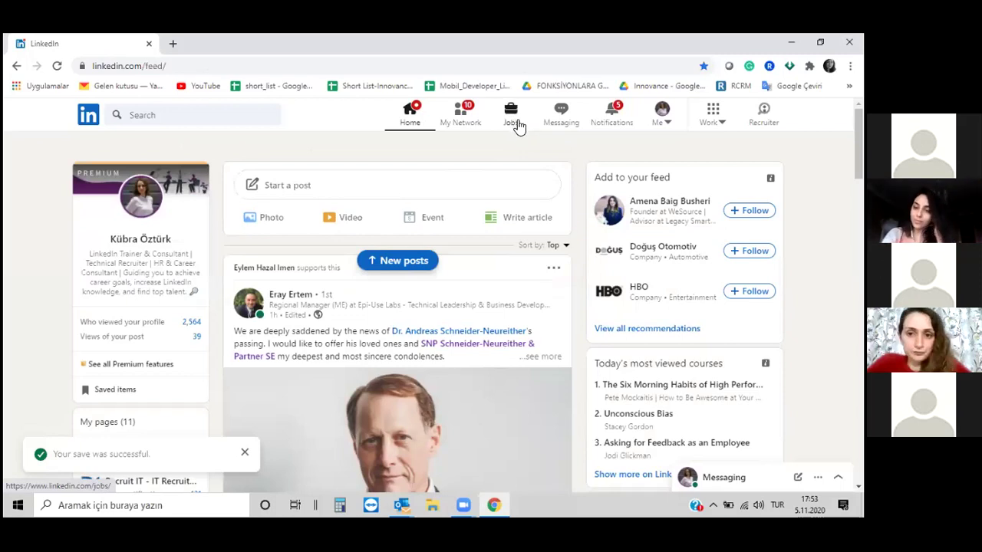
click(517, 121)
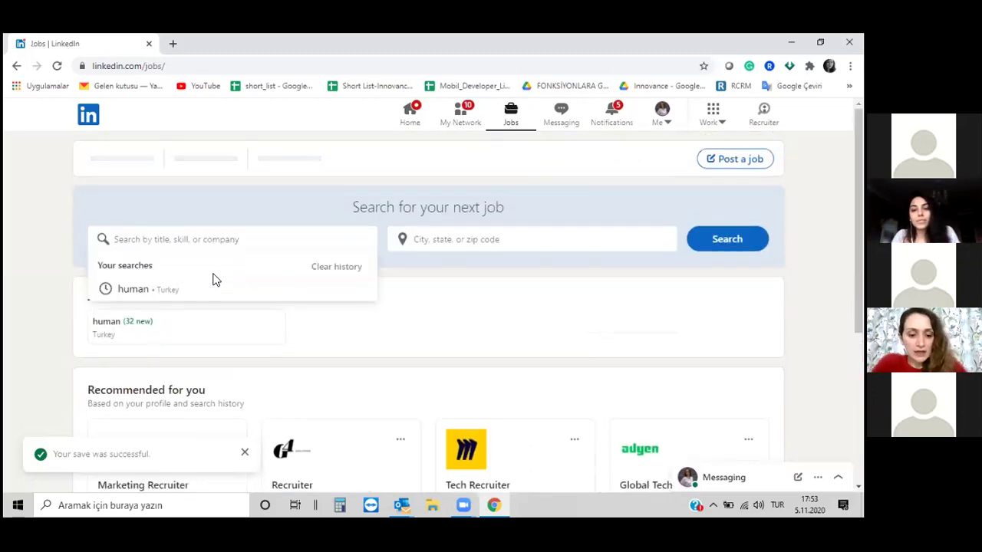
text(human)
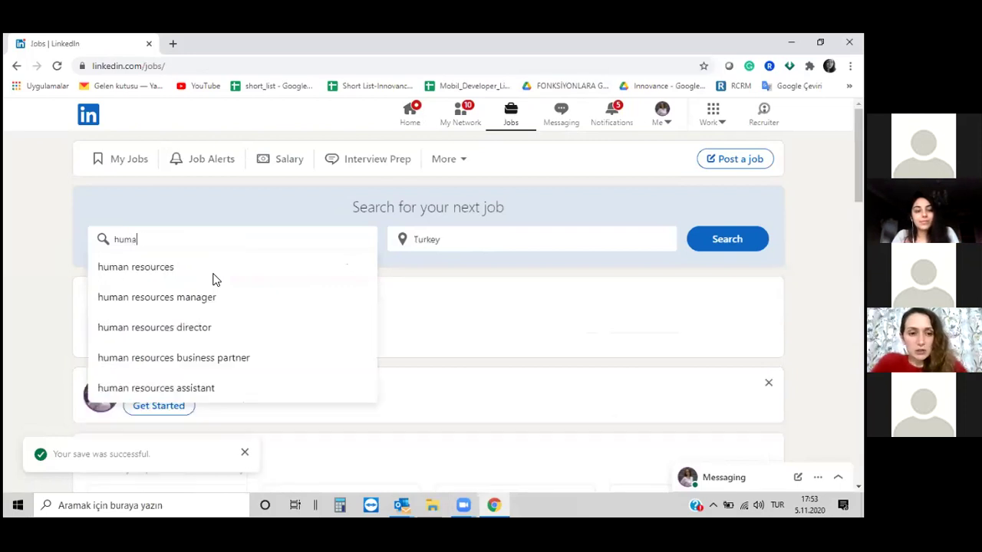
click(166, 280)
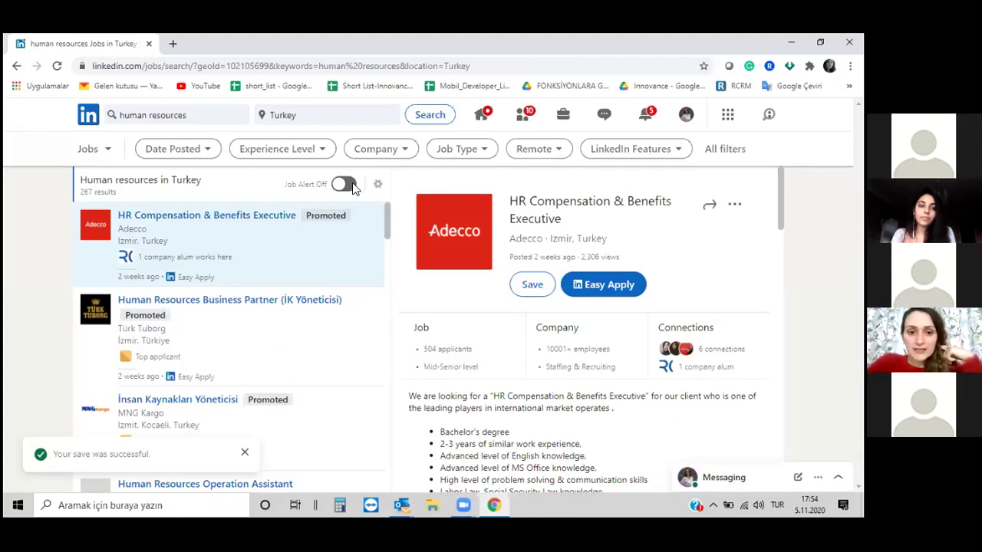
Create a search alert for human resources in Turkey, received Daily via Email & notifications, after checking the frequency and channel options.
click(372, 183)
click(648, 140)
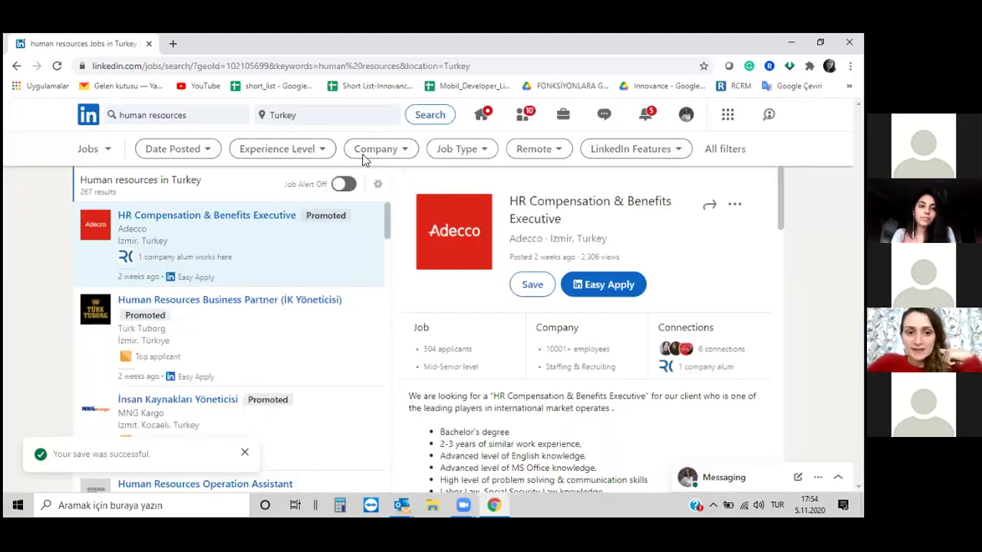
click(376, 185)
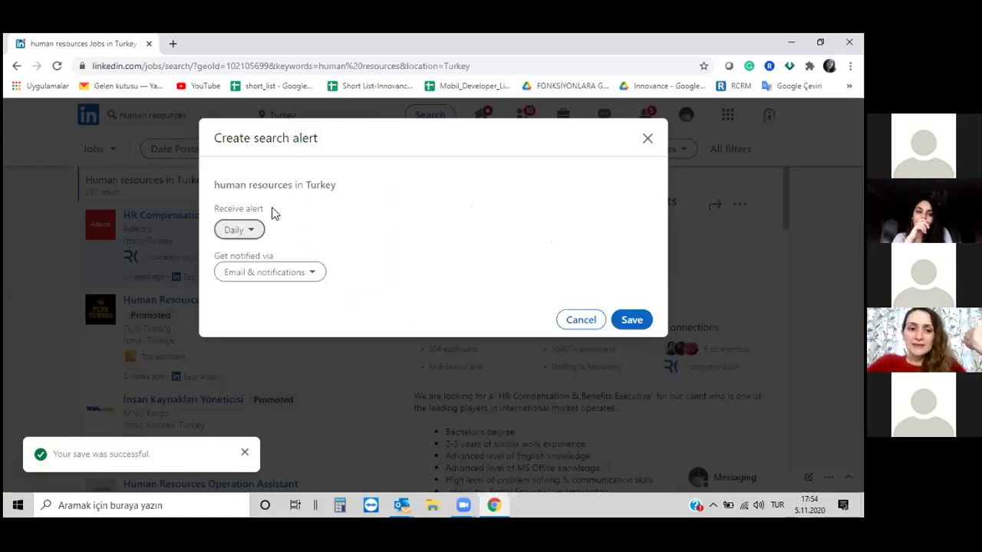
click(259, 226)
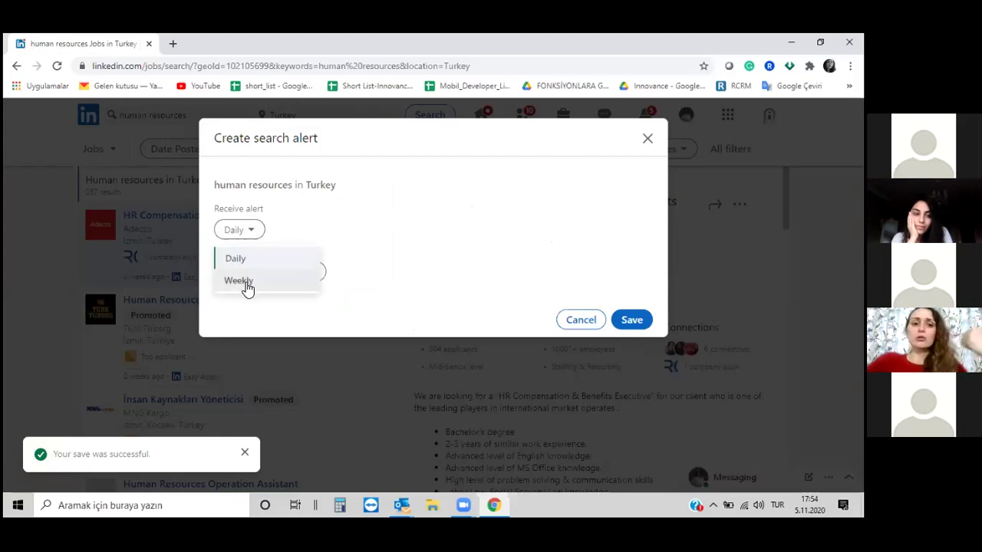
key(Escape)
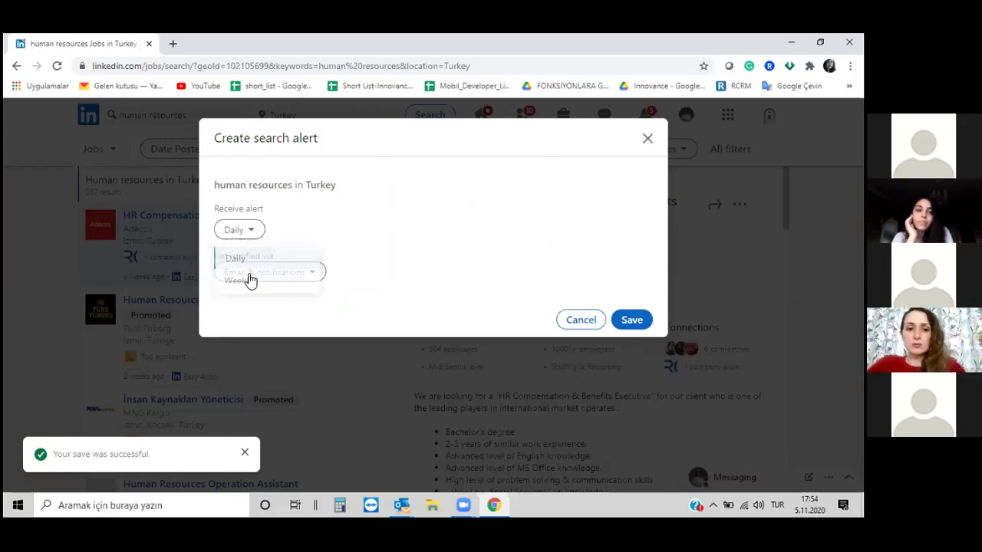
click(277, 277)
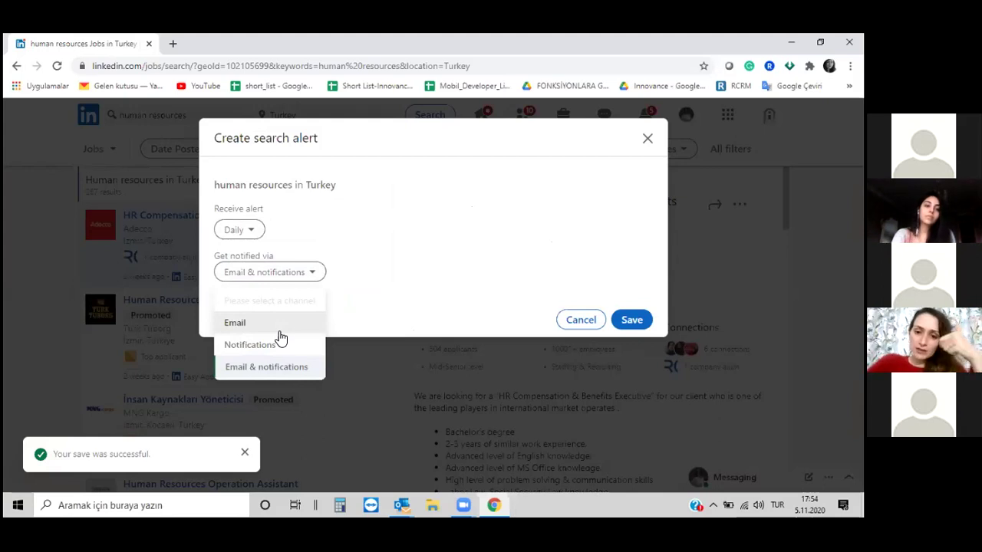
click(640, 328)
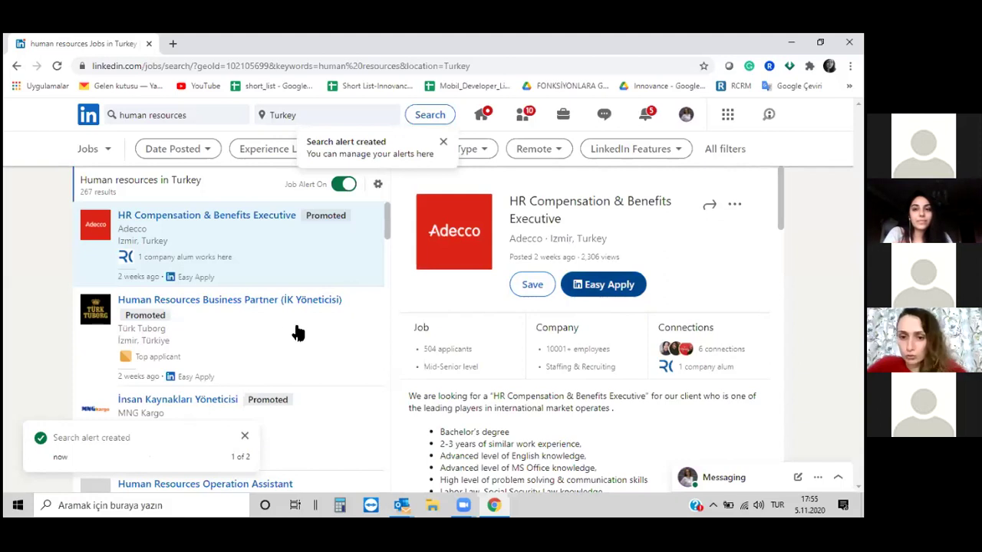
Look through the Türk Tuborg and MNG Kargo postings and return to Adecco's HR Compensation & Benefits Executive posting.
click(259, 367)
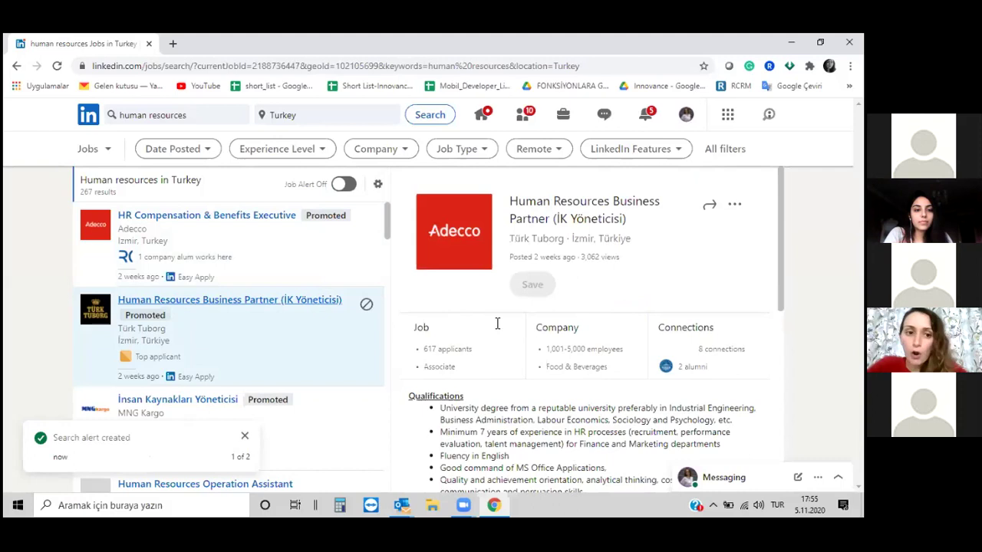
key(Down)
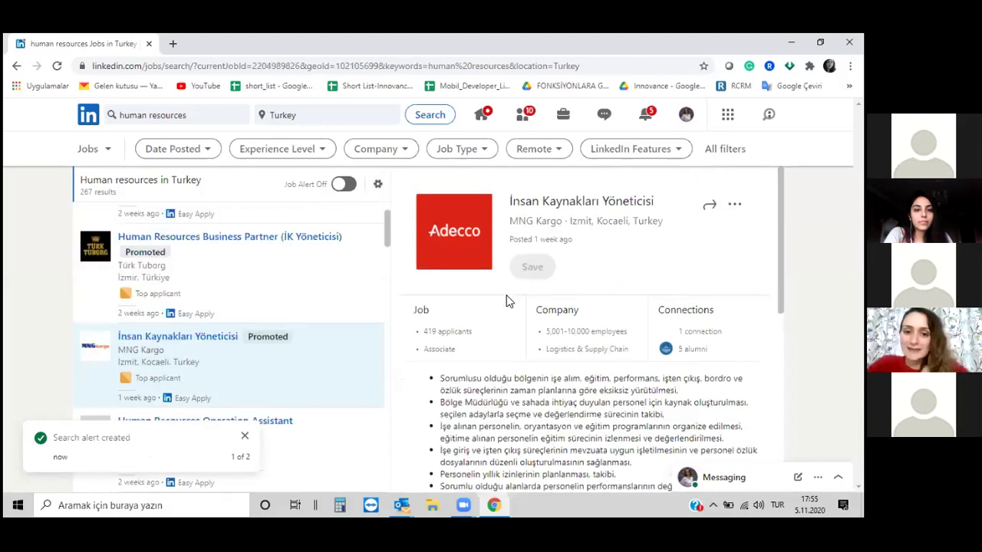
key(Up)
key(Up)
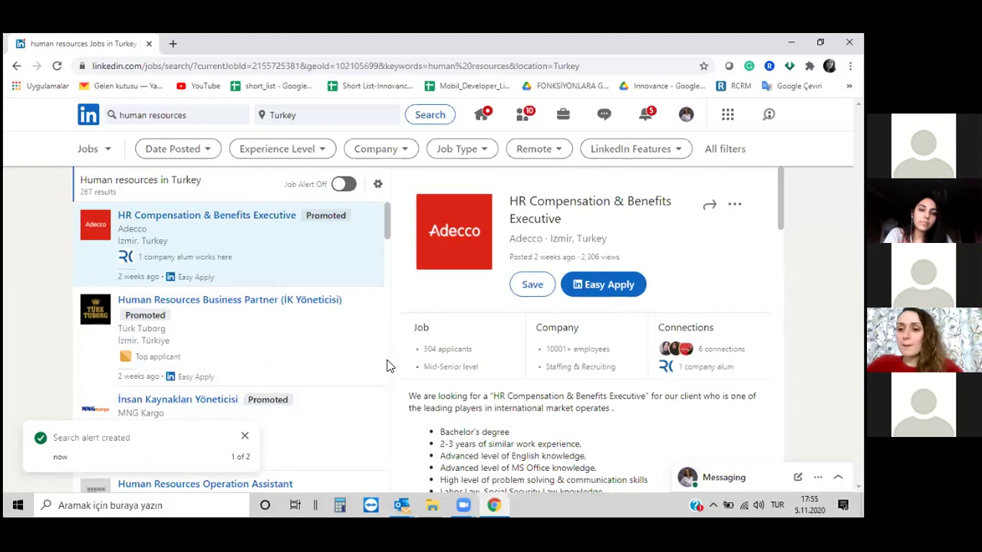
Open Türk Tuborg's Human Resources Business Partner posting and read its qualifications and responsibilities.
key(Down)
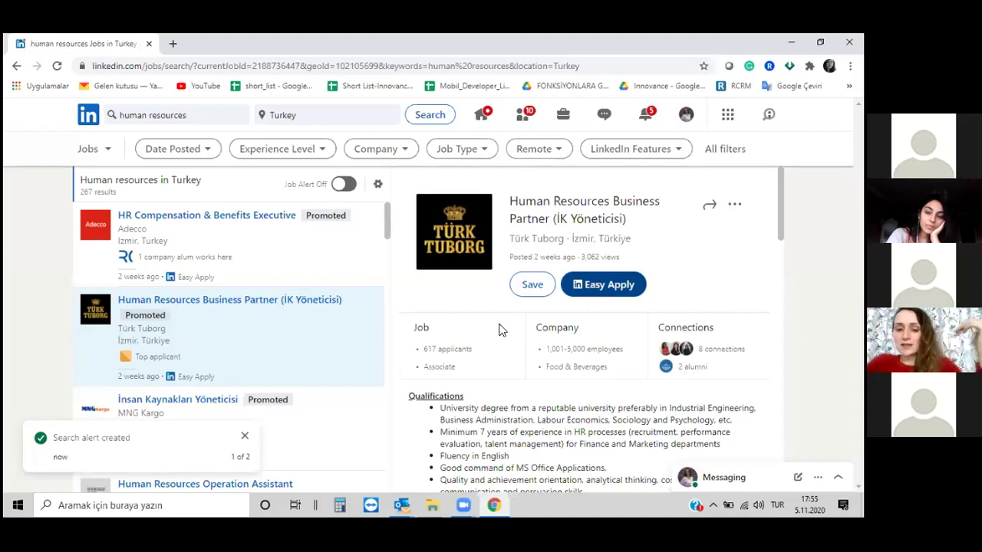
scroll(605, 338, down, 2)
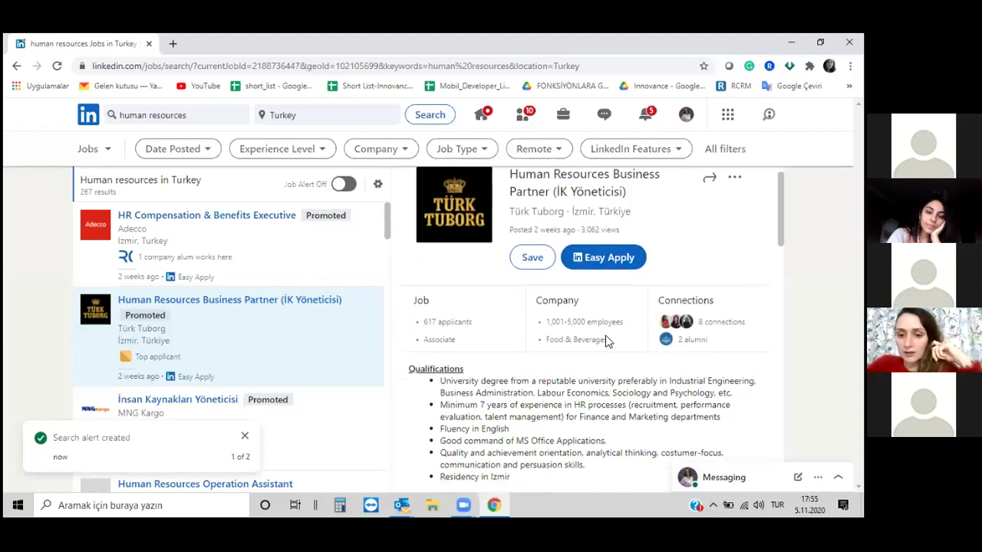
scroll(616, 295, down, 2)
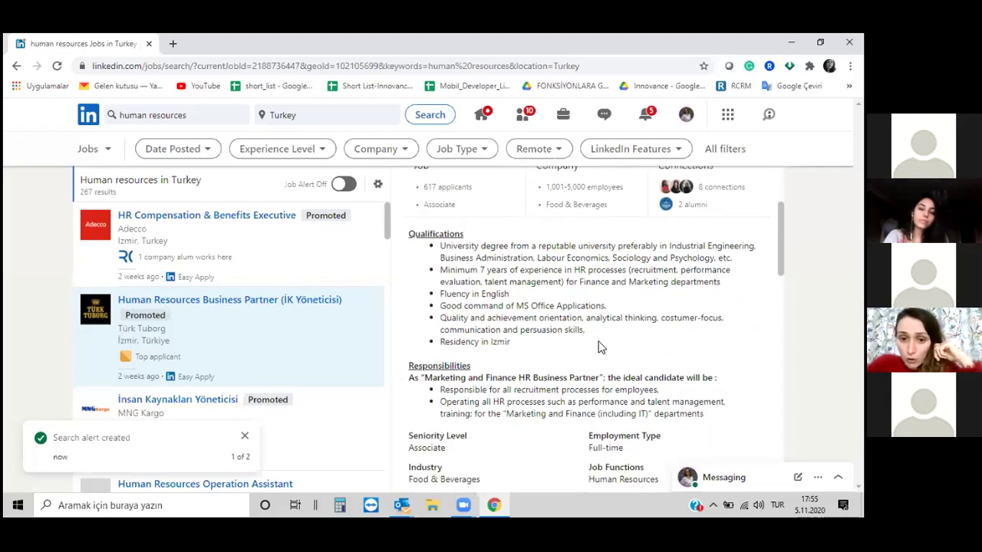
Examine the applicant rank and competitive intelligence sections of Türk Tuborg's Human Resources Business Partner posting and return to its header.
scroll(598, 338, down, 6)
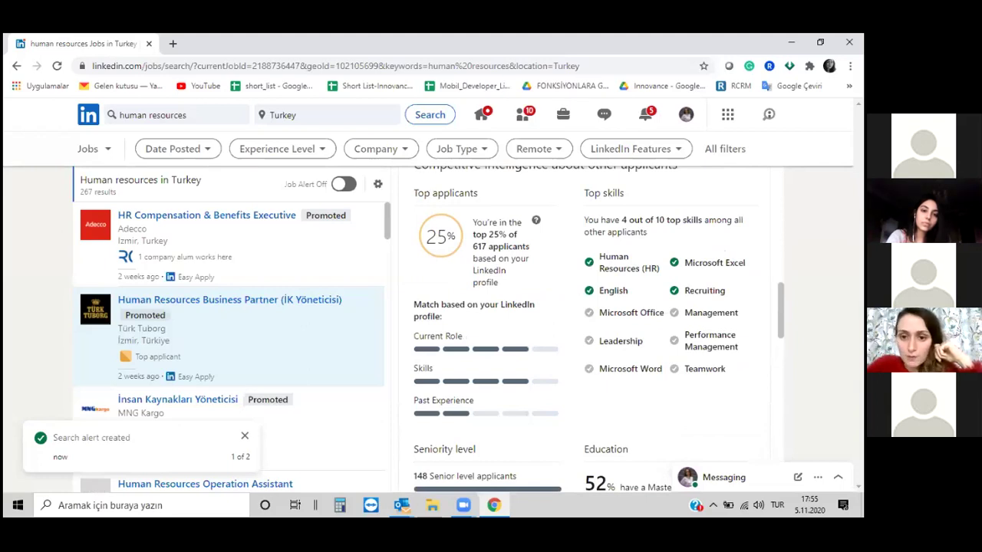
scroll(583, 322, up, 1)
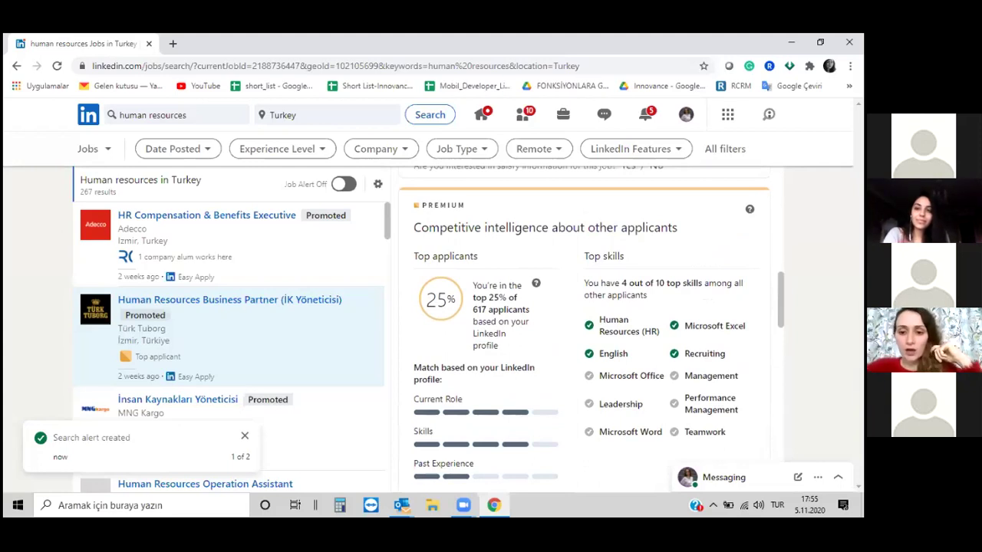
scroll(723, 254, up, 2)
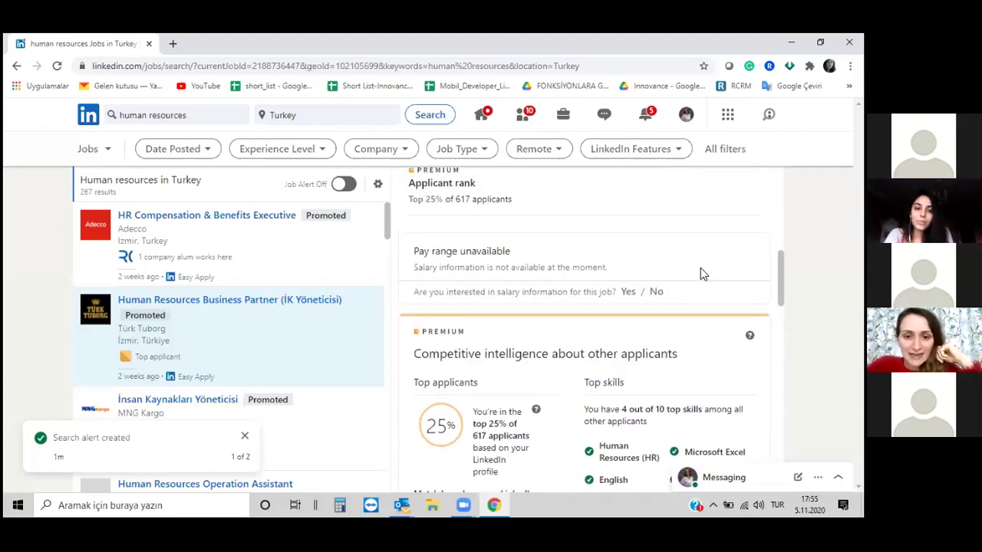
scroll(699, 278, up, 3)
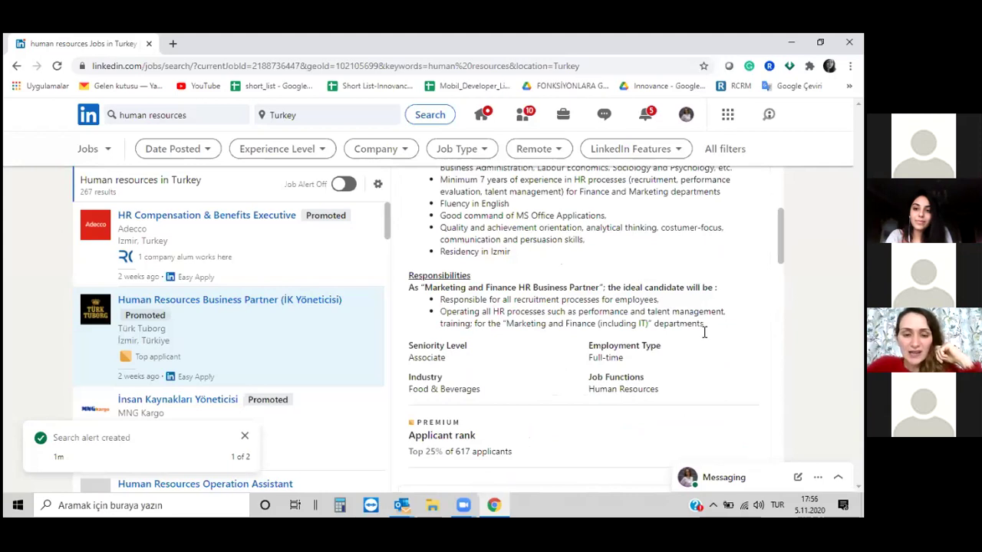
scroll(699, 280, down, 3)
scroll(651, 274, down, 2)
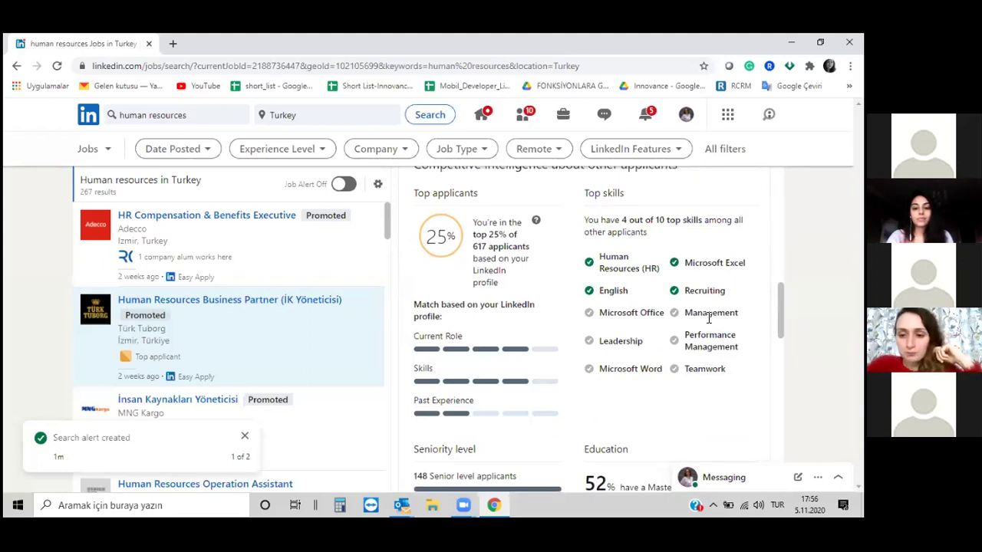
scroll(649, 333, up, 1)
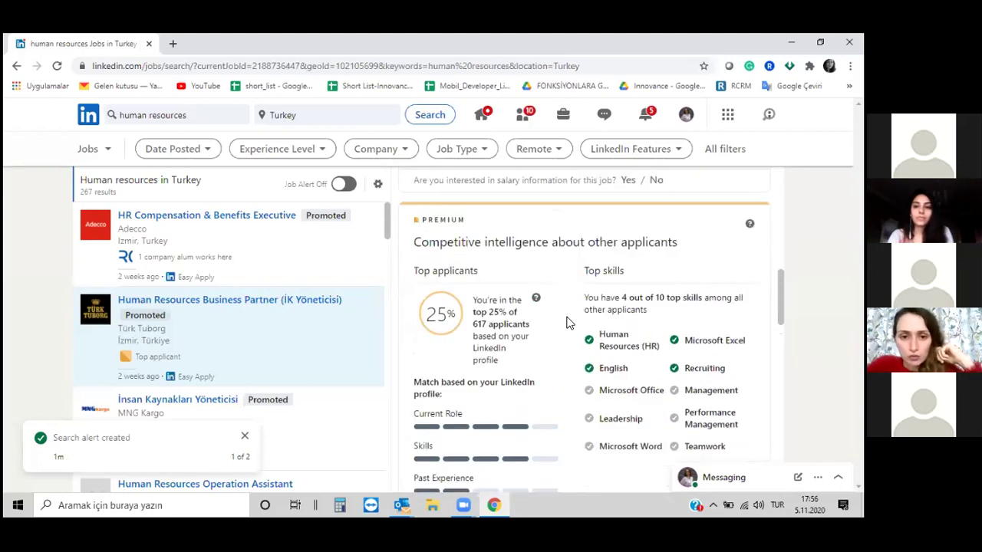
scroll(565, 327, up, 1)
scroll(584, 309, up, 3)
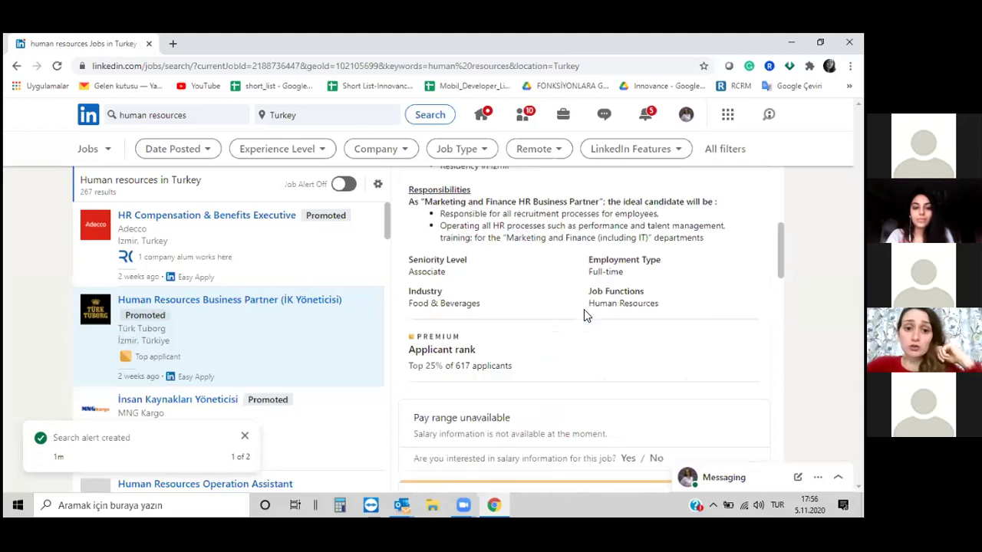
scroll(584, 309, up, 3)
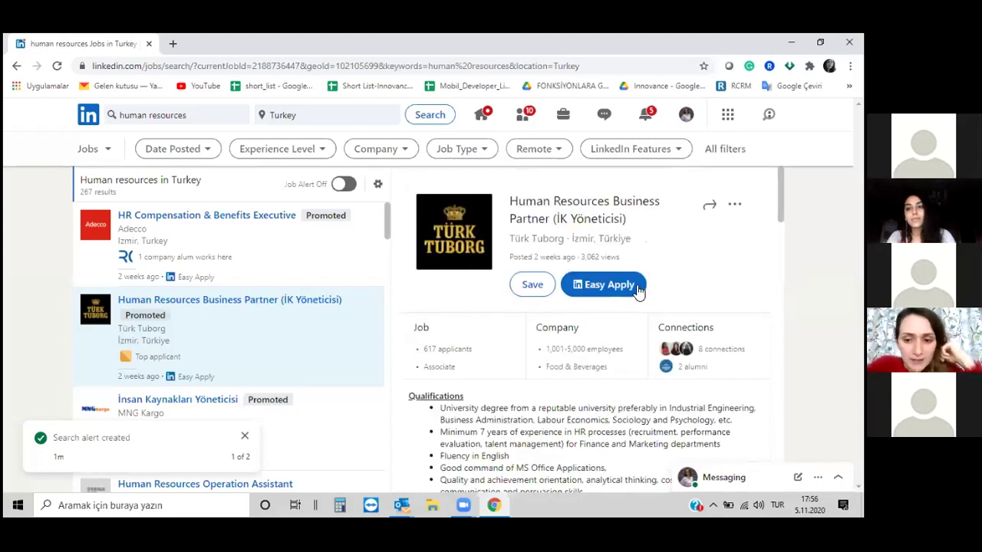
Review the posting's top applicant skills, highlighting Leadership and Performance Management among the skills missing from the profile.
scroll(635, 284, down, 4)
scroll(640, 296, down, 4)
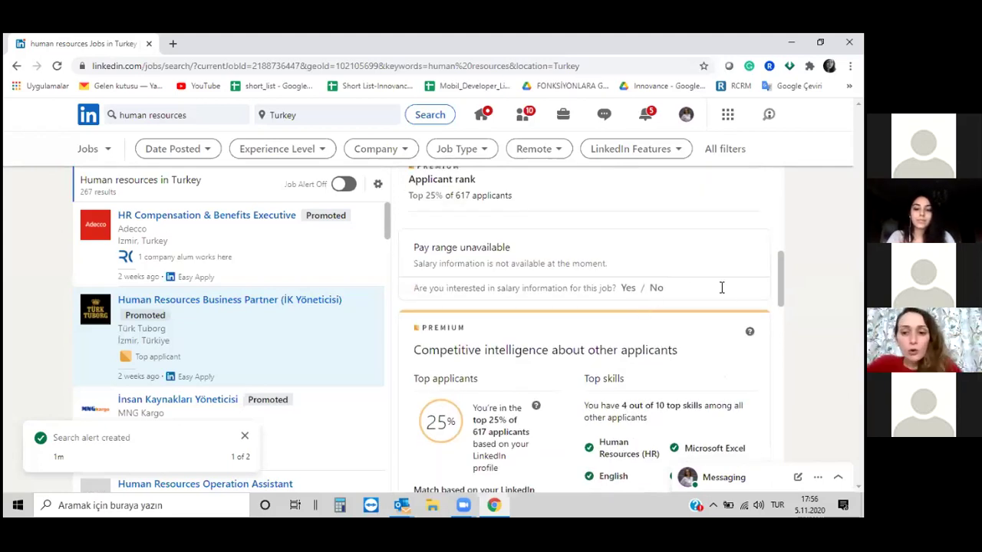
scroll(726, 289, down, 3)
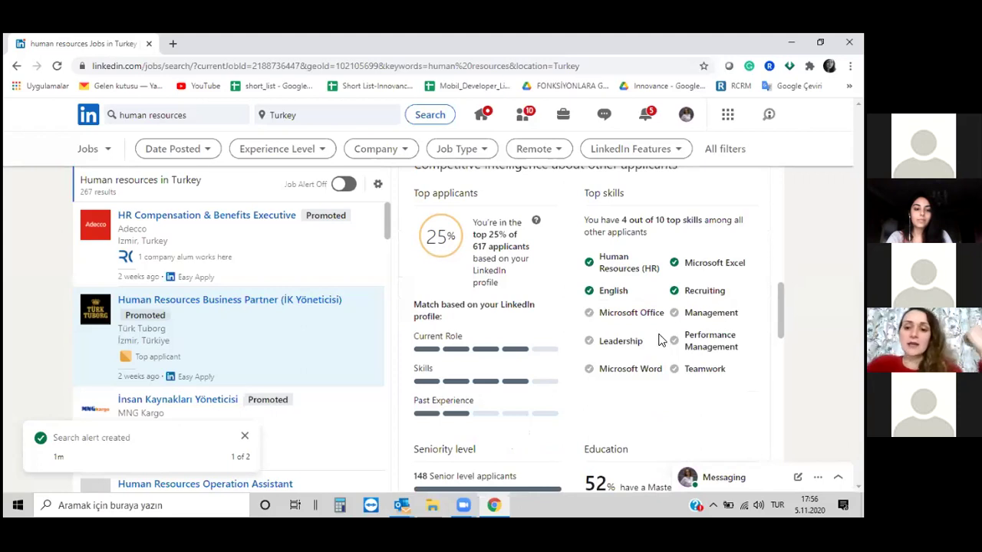
drag(649, 345, 600, 341)
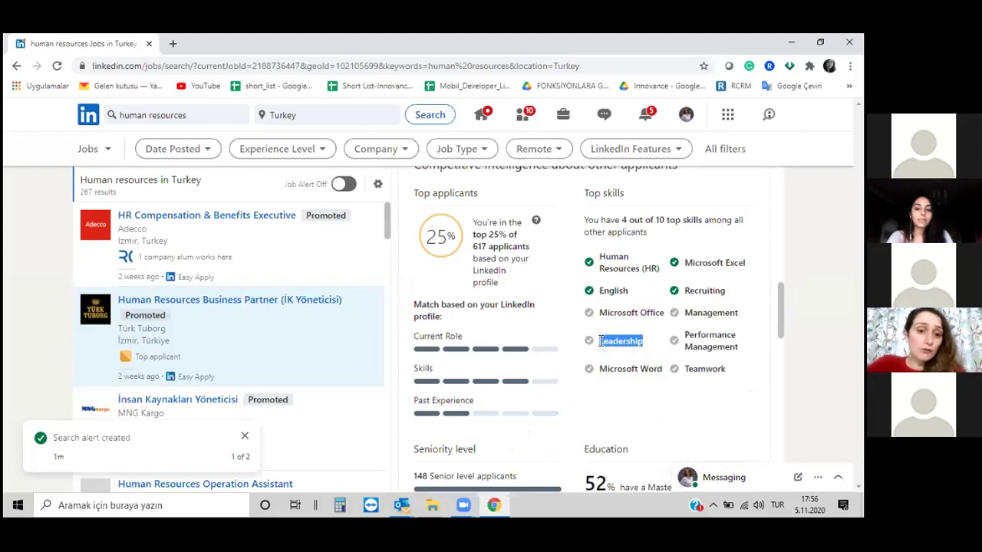
click(721, 369)
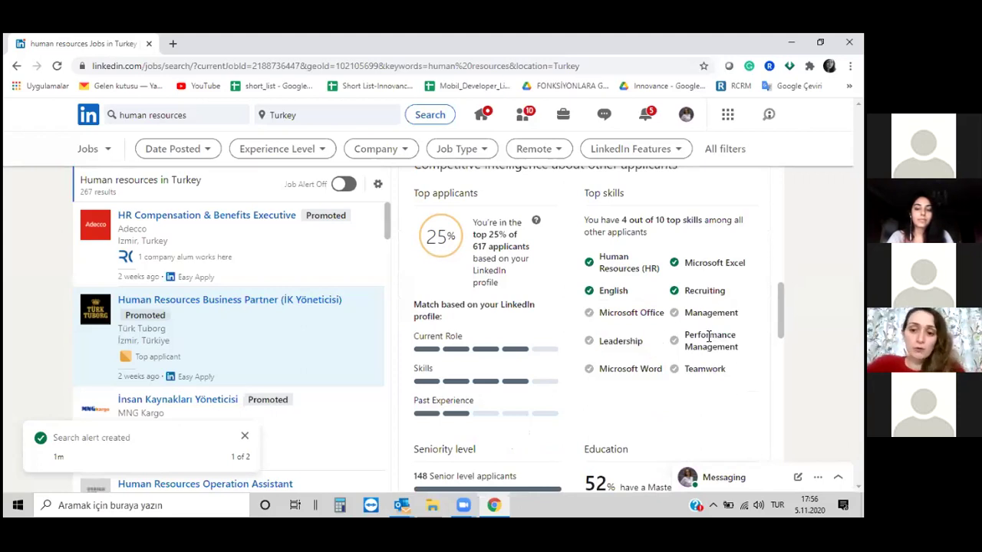
drag(707, 337, 732, 357)
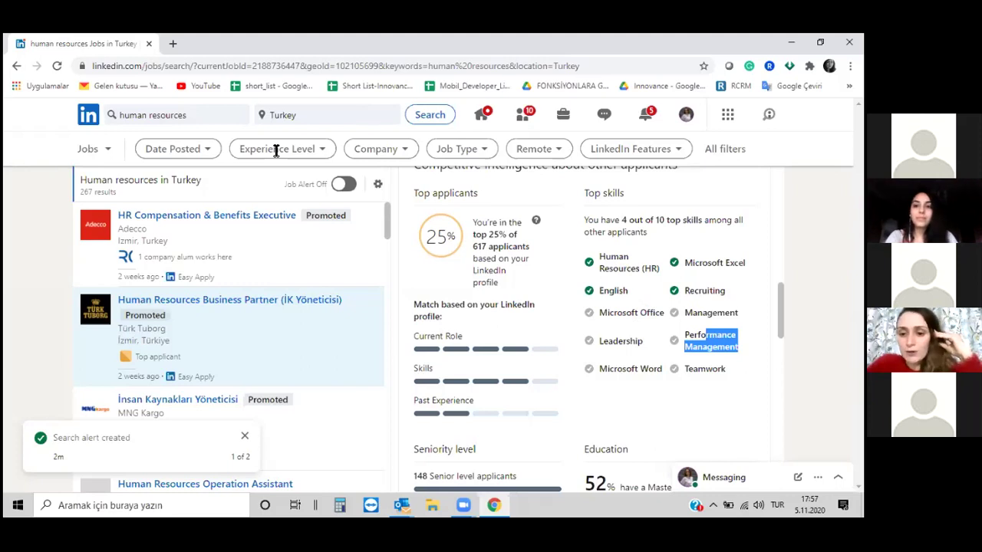
scroll(559, 317, up, 1)
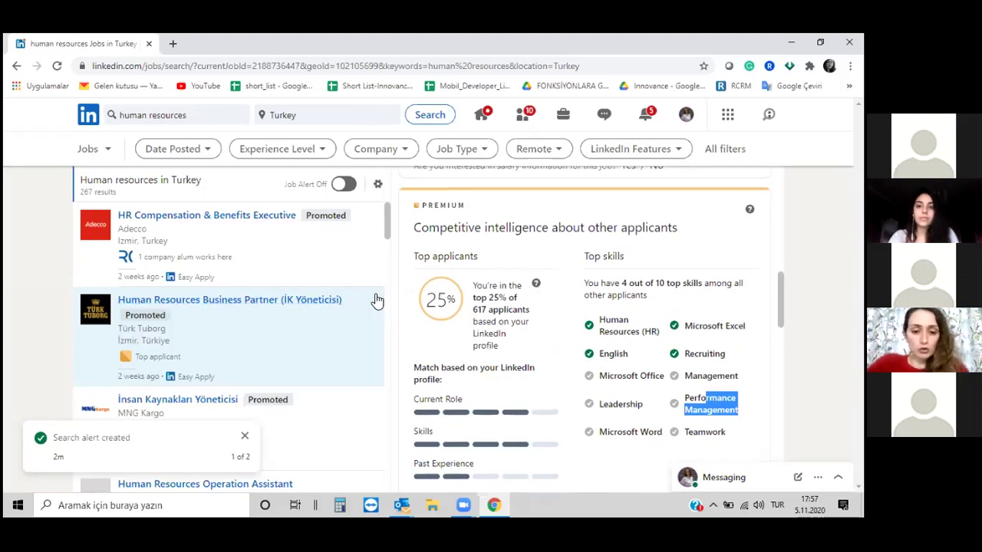
Reopen Adecco's HR Compensation & Benefits Executive posting, return to the home feed and search LinkedIn for sales.
click(253, 281)
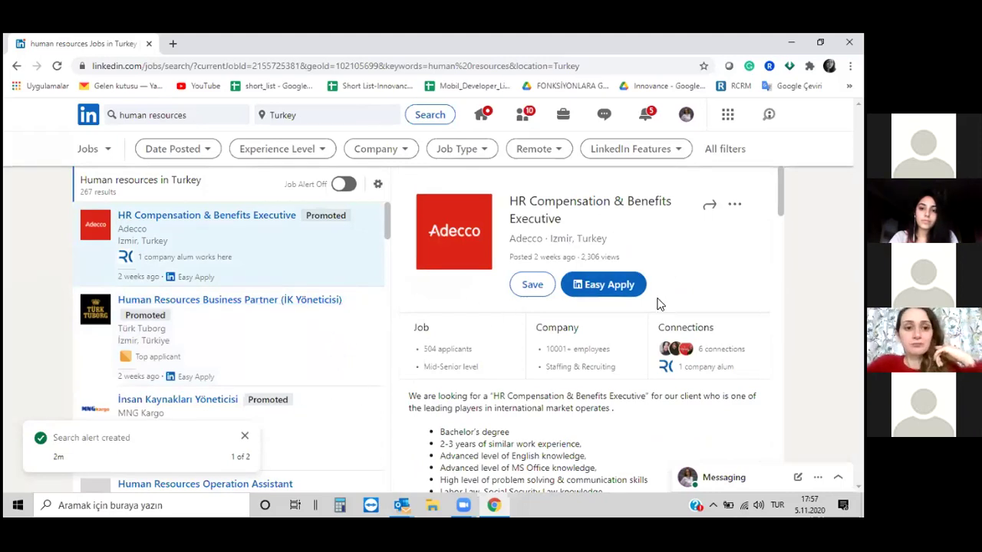
click(89, 116)
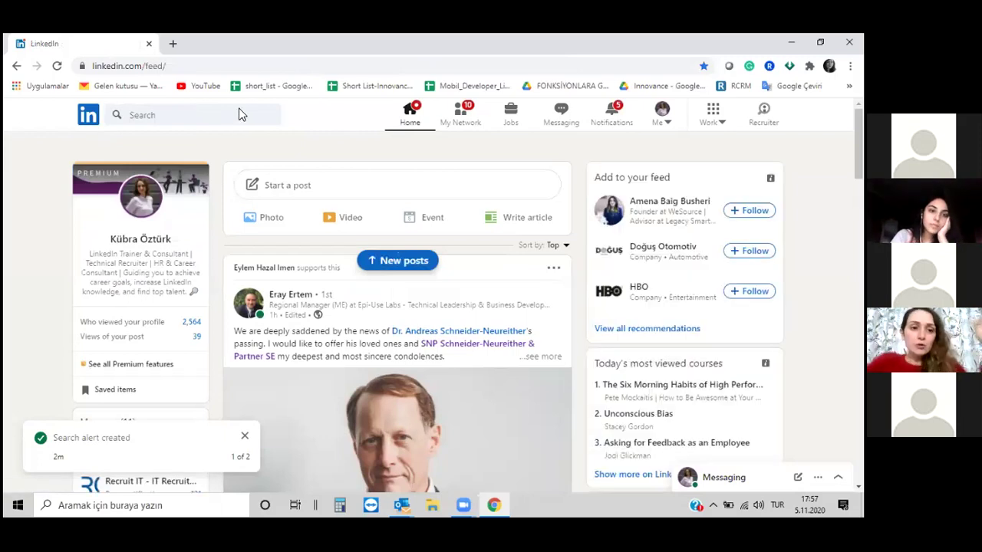
click(247, 107)
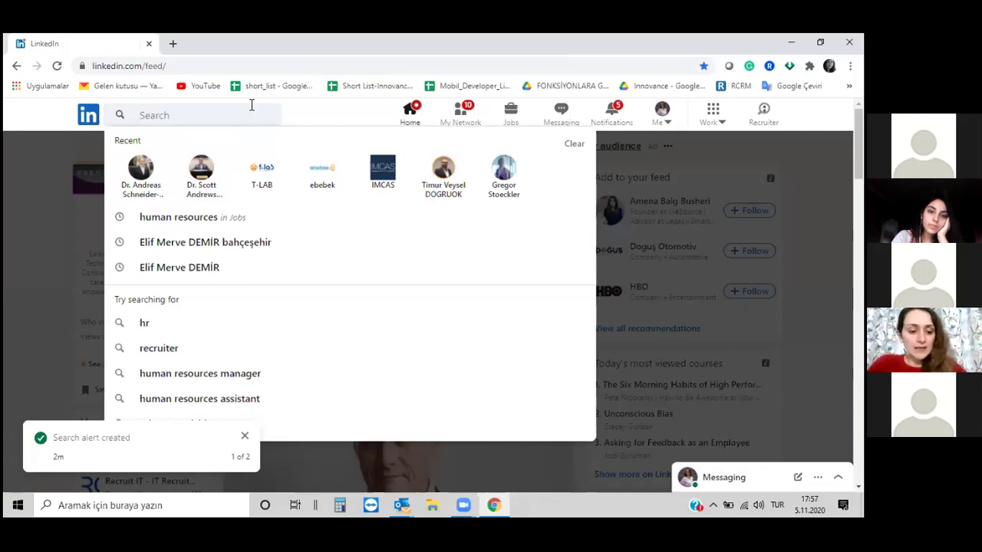
text(sales)
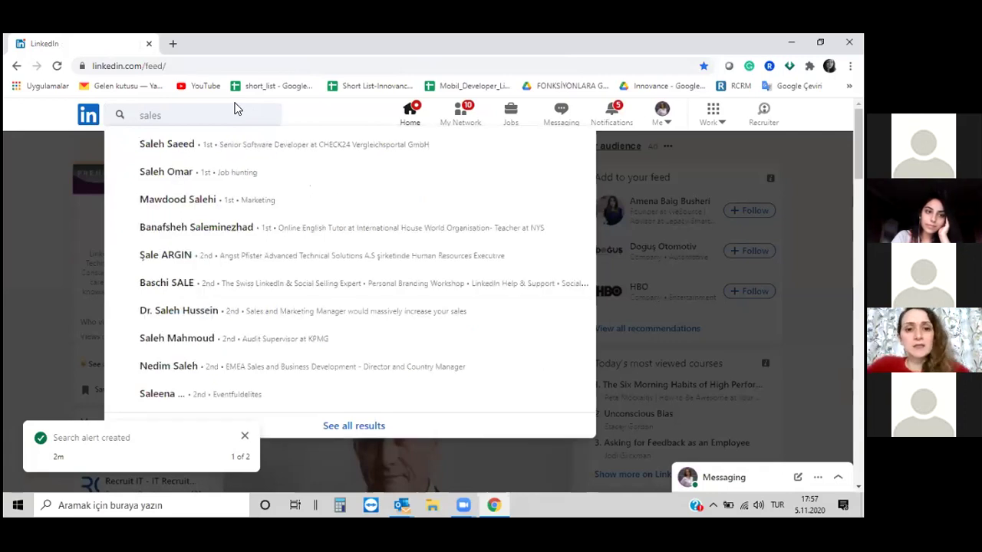
key(Return)
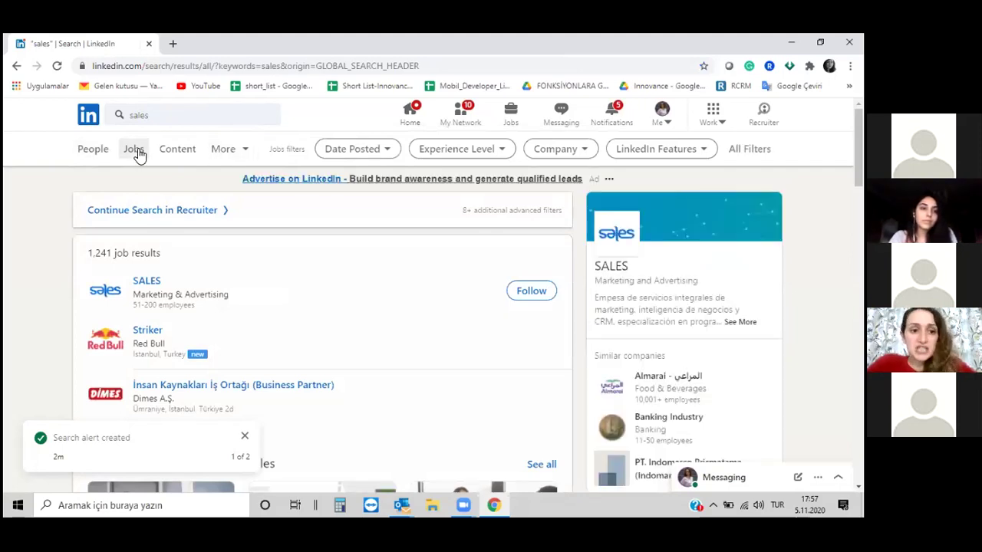
View the additional result categories for the sales search and open the complete set of job filters.
click(238, 151)
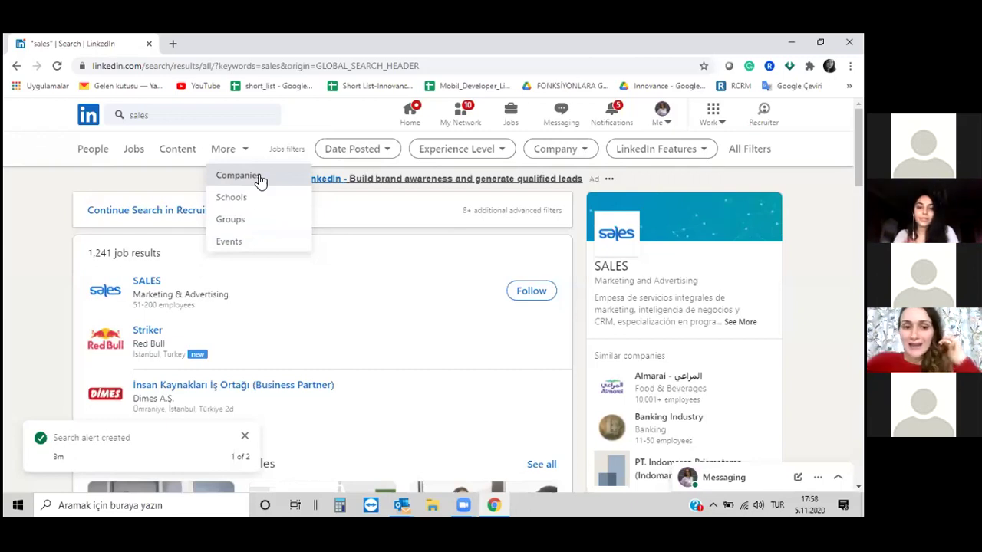
click(23, 191)
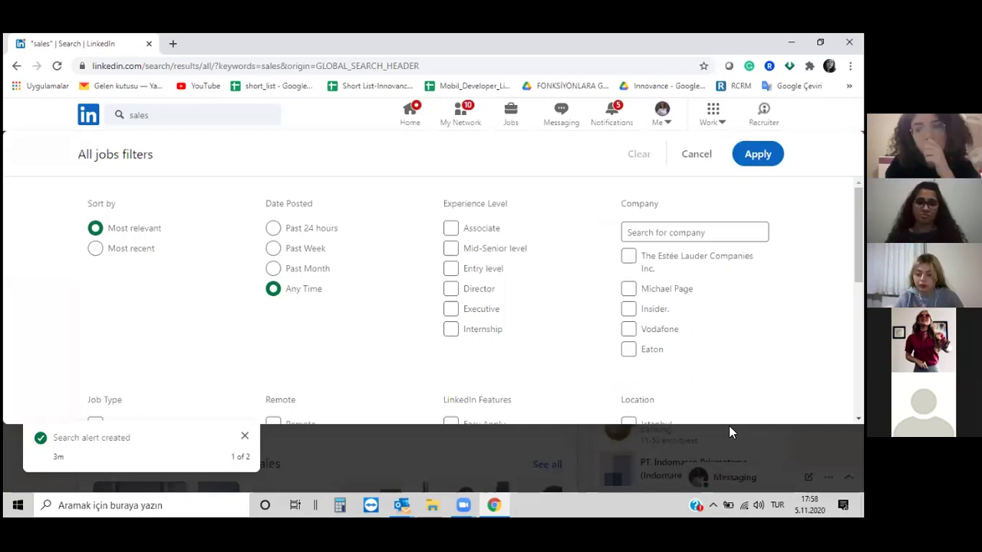
click(17, 67)
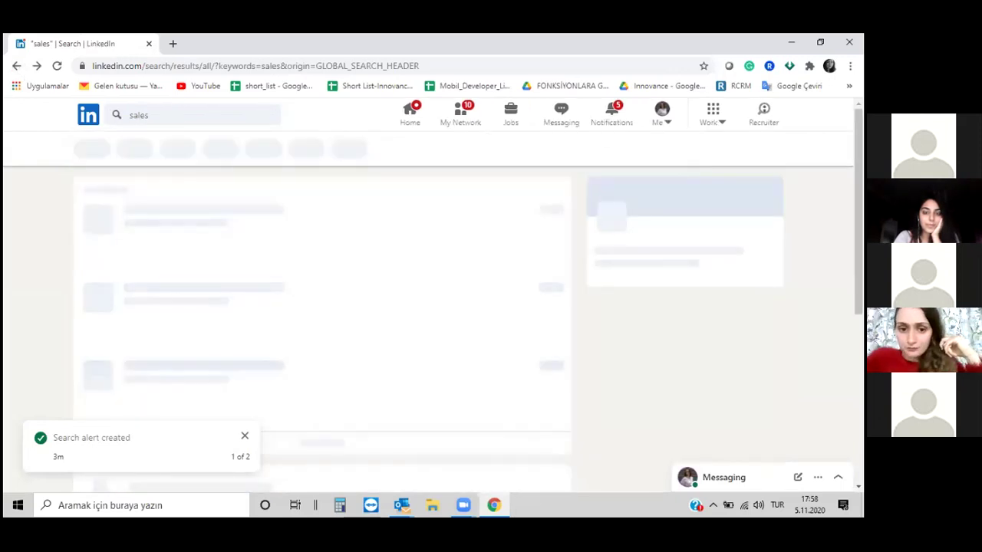
click(749, 148)
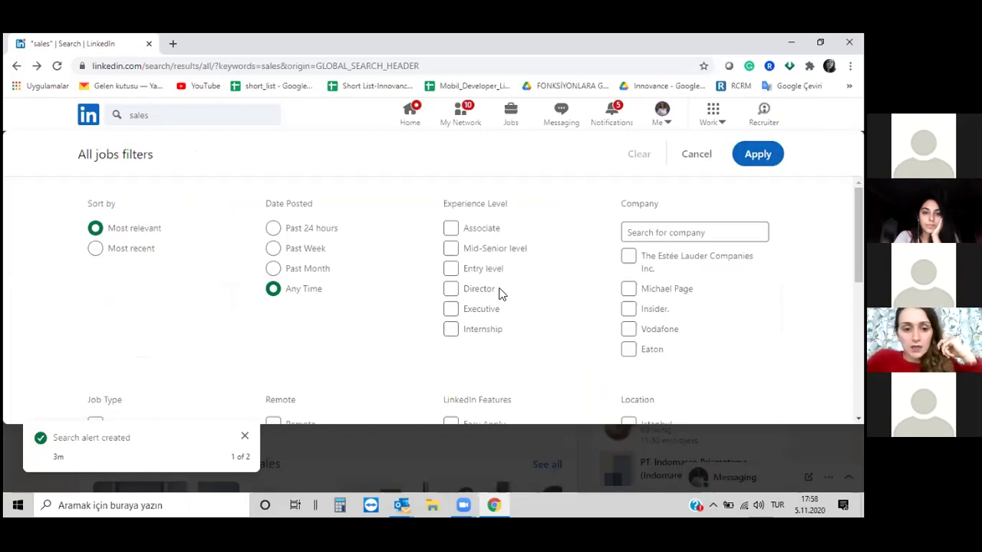
Look through all the job filters, from date posted and experience level to job type, location, job function and title.
mouse_move(698, 432)
mouse_down()
mouse_move(686, 394)
mouse_move(694, 432)
mouse_up()
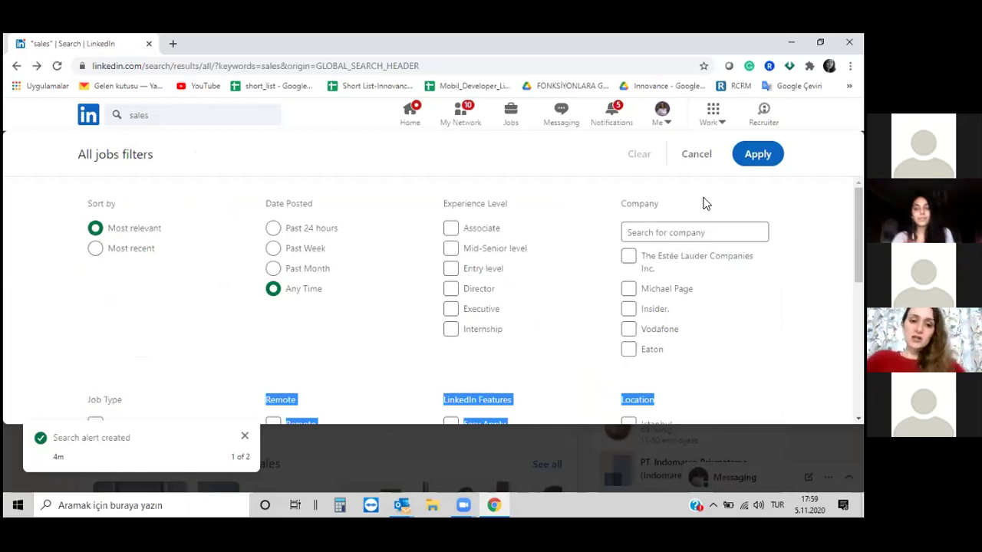
scroll(700, 219, down, 3)
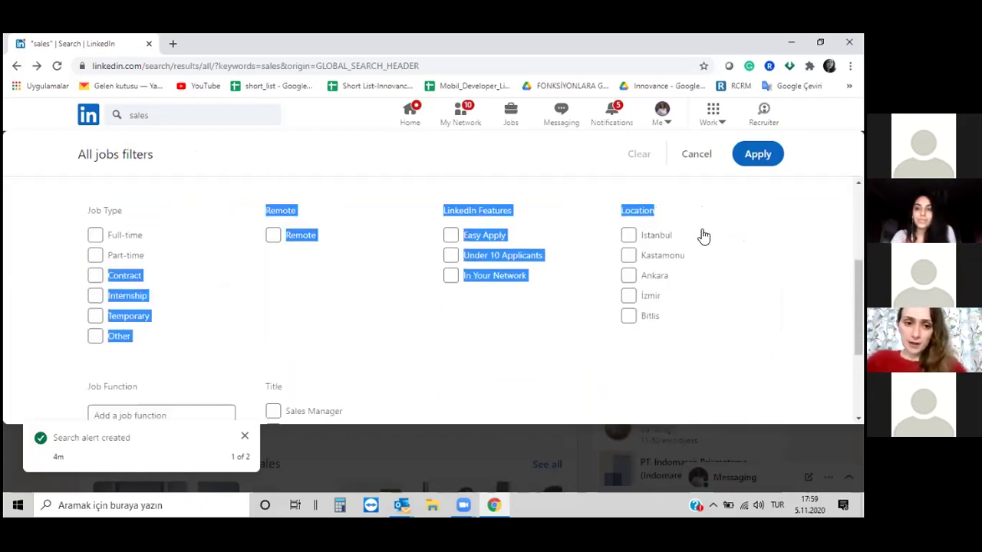
scroll(703, 235, down, 1)
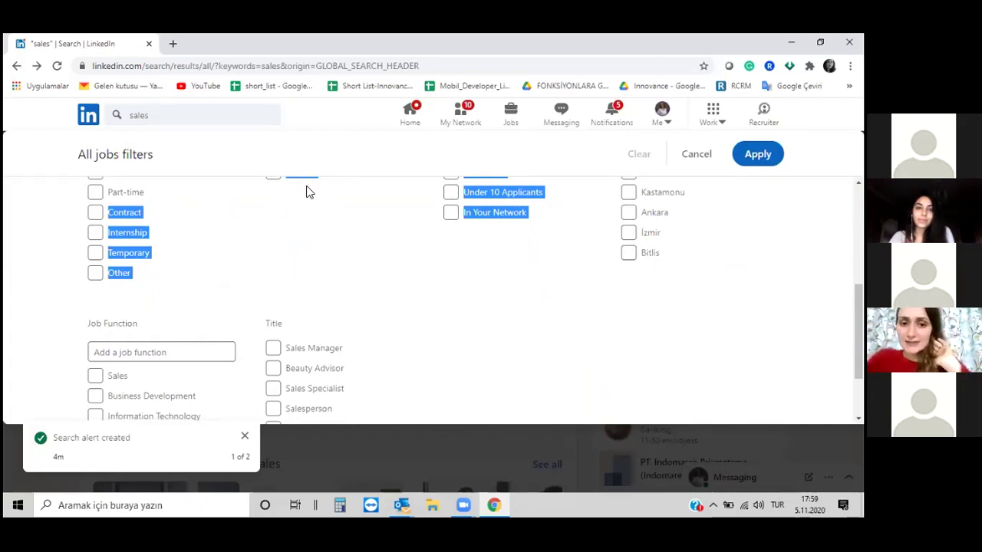
scroll(543, 279, down, 1)
scroll(548, 279, up, 3)
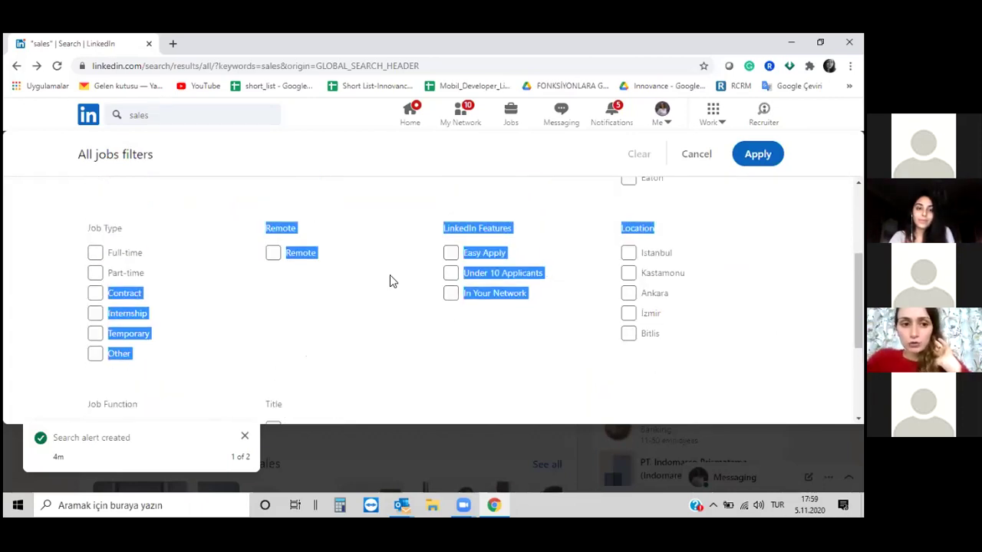
scroll(390, 280, up, 2)
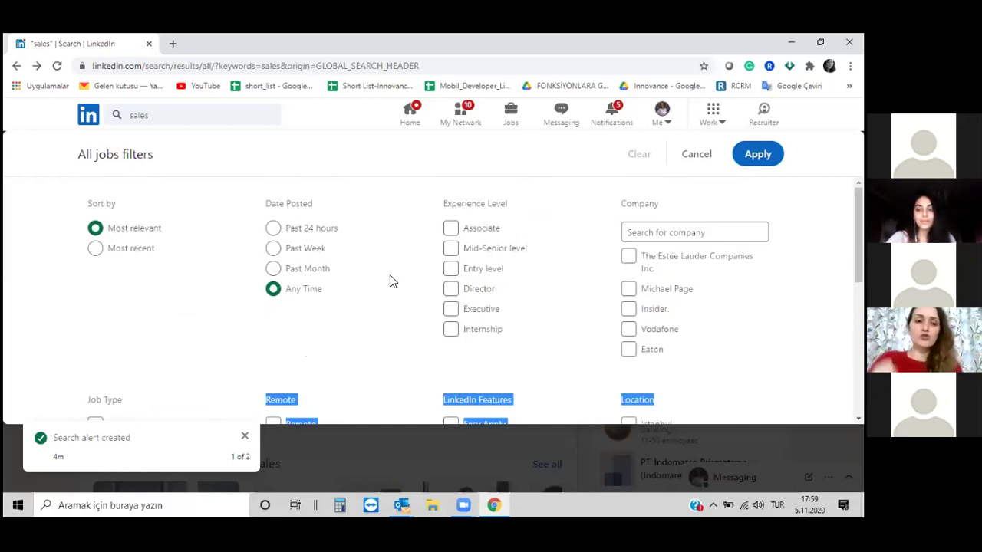
Replace the sales search with a search for yemeksepeti hr.
click(195, 111)
key(BackSpace)
key(BackSpace)
key(BackSpace)
key(BackSpace)
key(BackSpace)
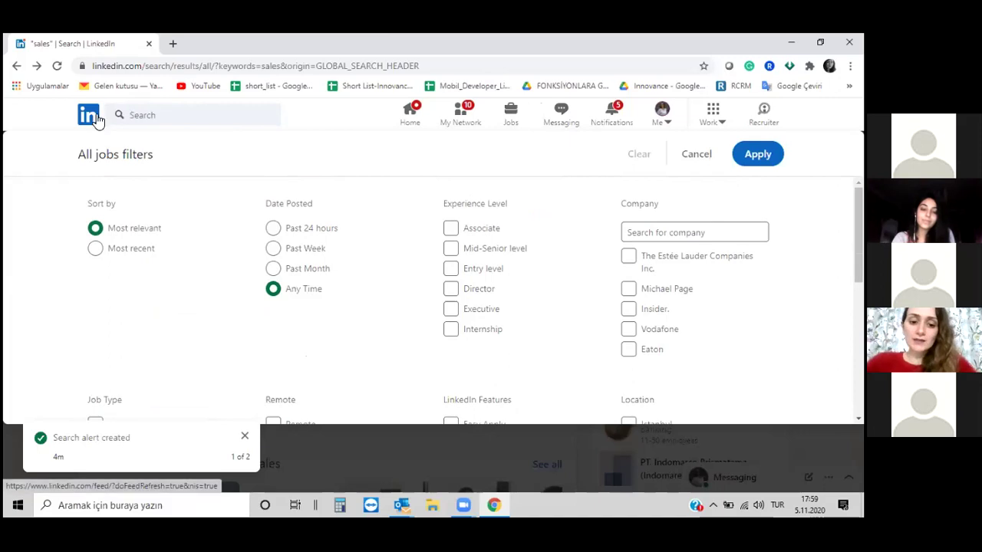
click(165, 115)
text(yemeksepeti)
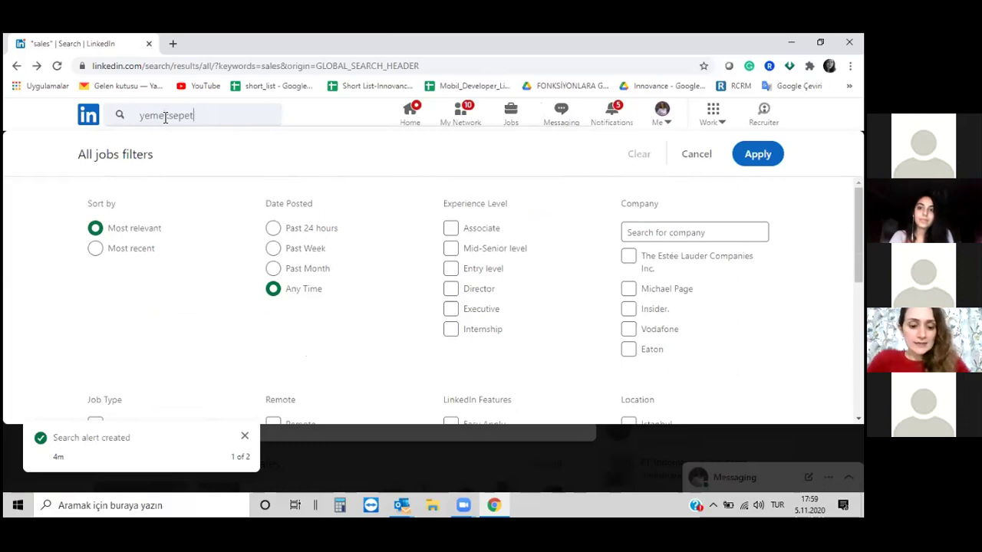
text( hr)
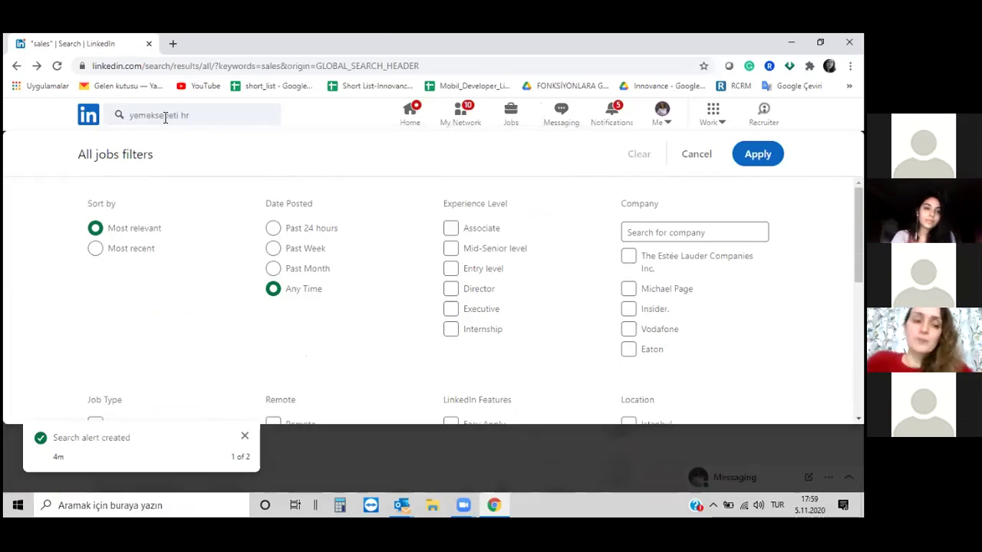
key(Return)
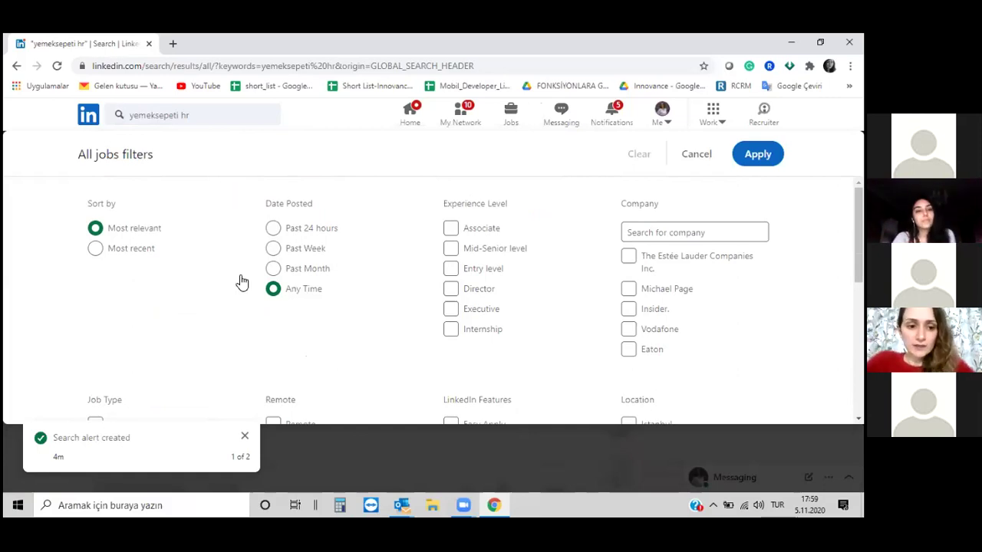
Send a connection invitation without a note to the Talent Acquisition Specialist at Yemeksepeti in the search results.
scroll(244, 279, down, 2)
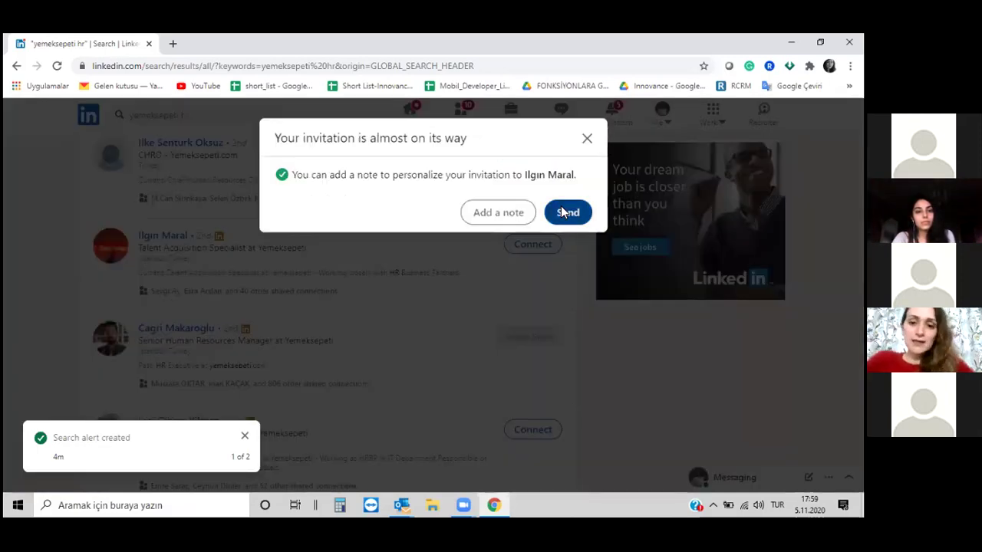
click(561, 208)
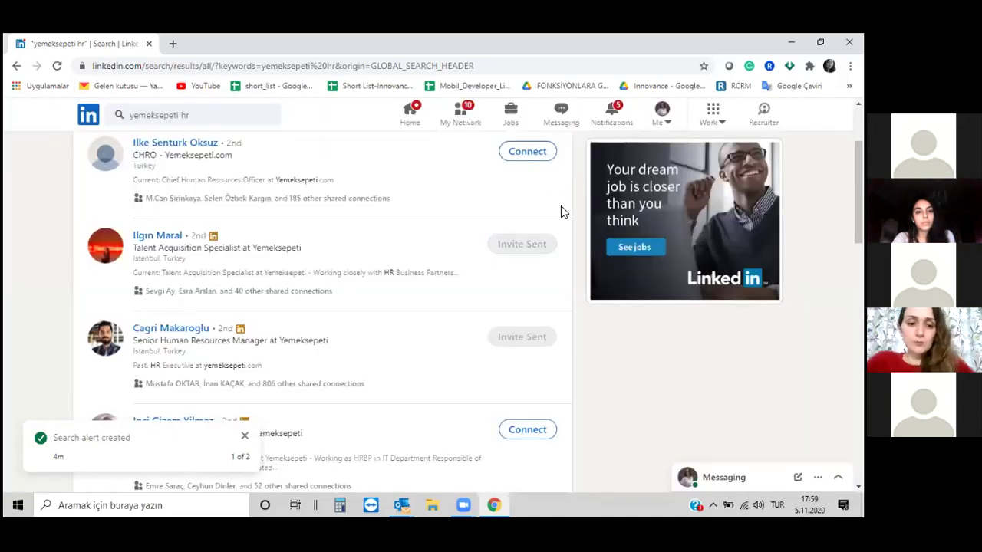
scroll(561, 207, down, 2)
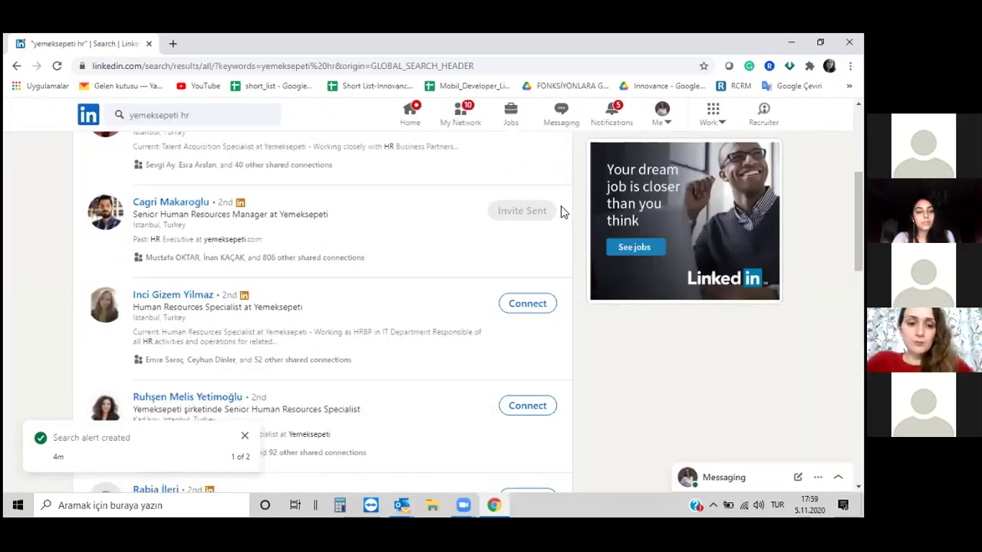
Send connection invitations without notes to Yemeksepeti's Human Resources Specialist, the Senior Human Resources Specialist below, and the Human Resources Intern.
click(541, 306)
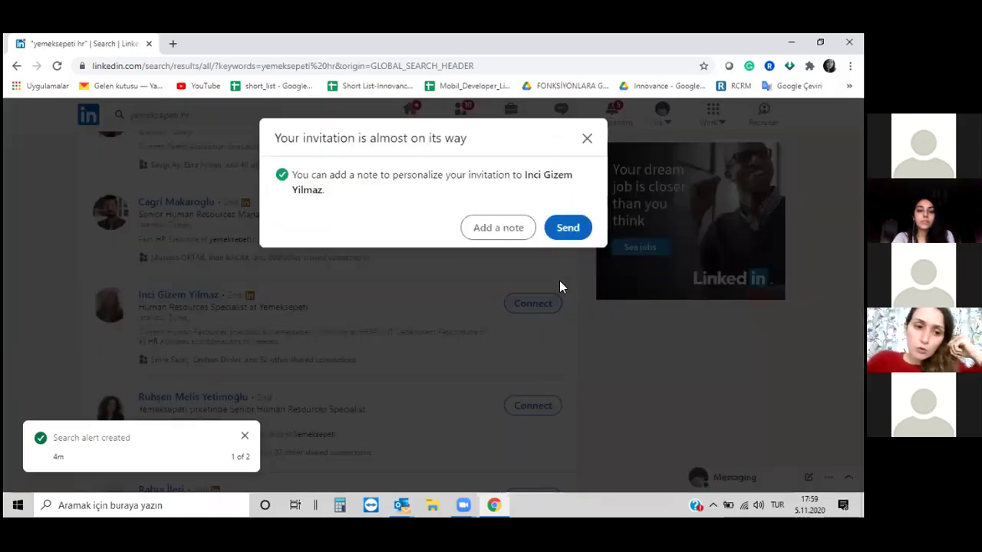
click(566, 224)
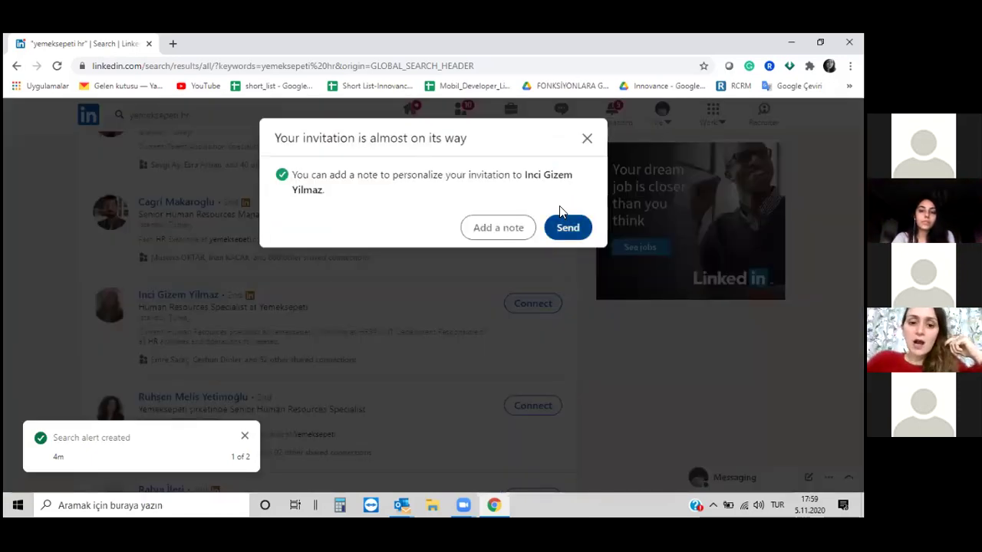
scroll(542, 289, down, 1)
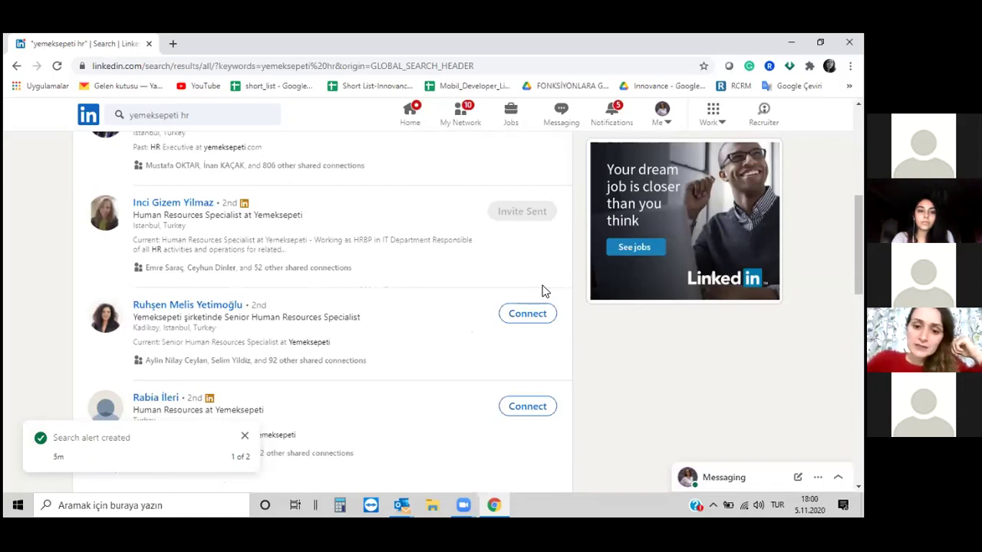
scroll(541, 291, down, 1)
click(546, 282)
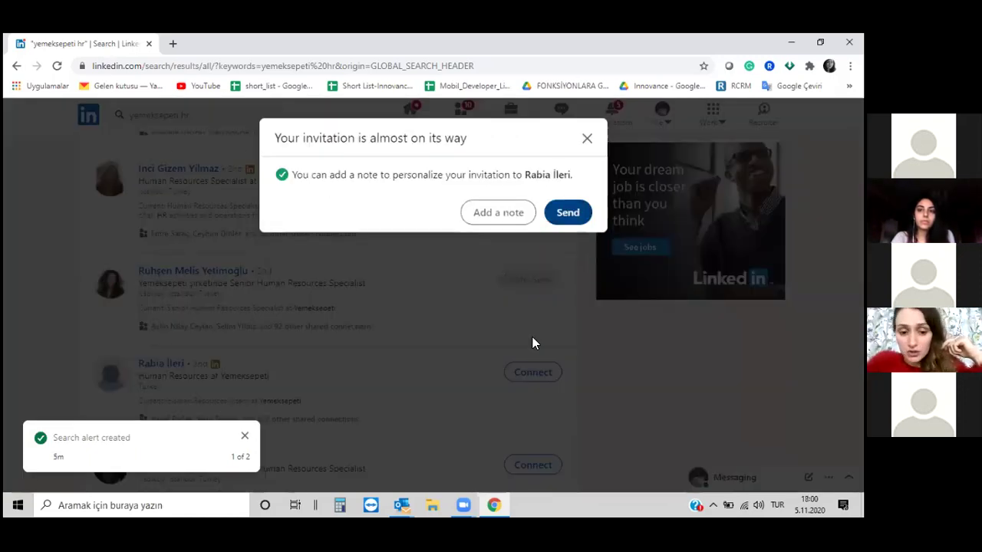
click(616, 163)
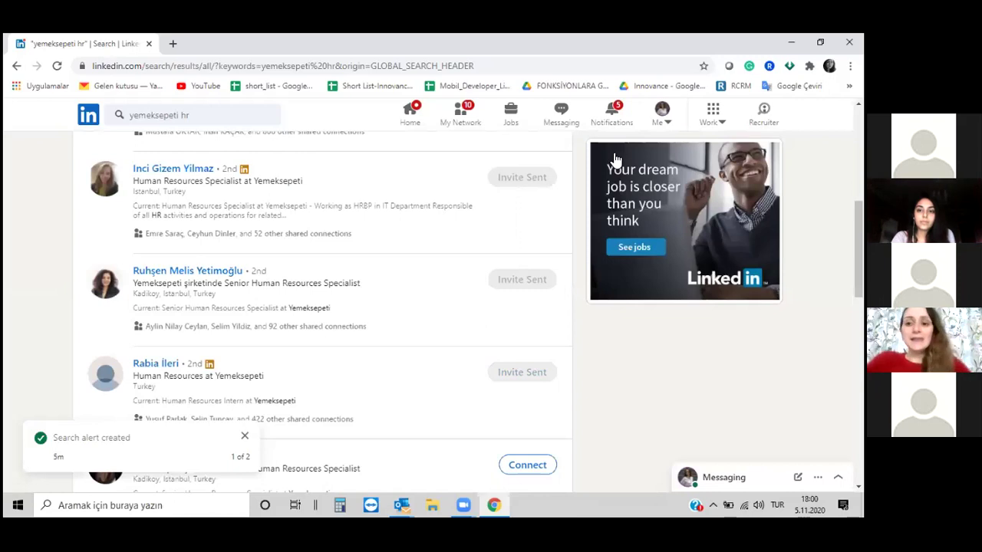
Leave the yemeksepeti hr search results and return to the LinkedIn home feed.
click(421, 119)
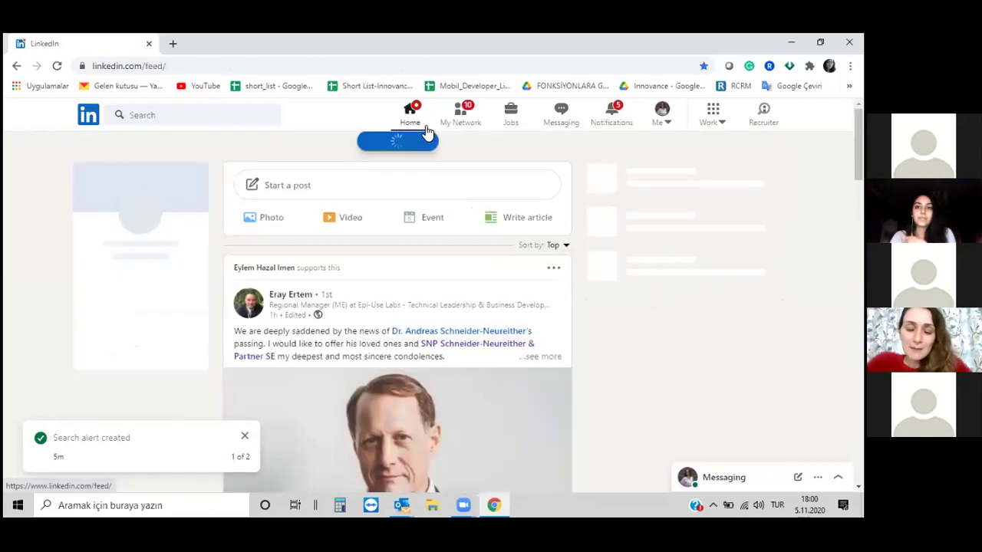